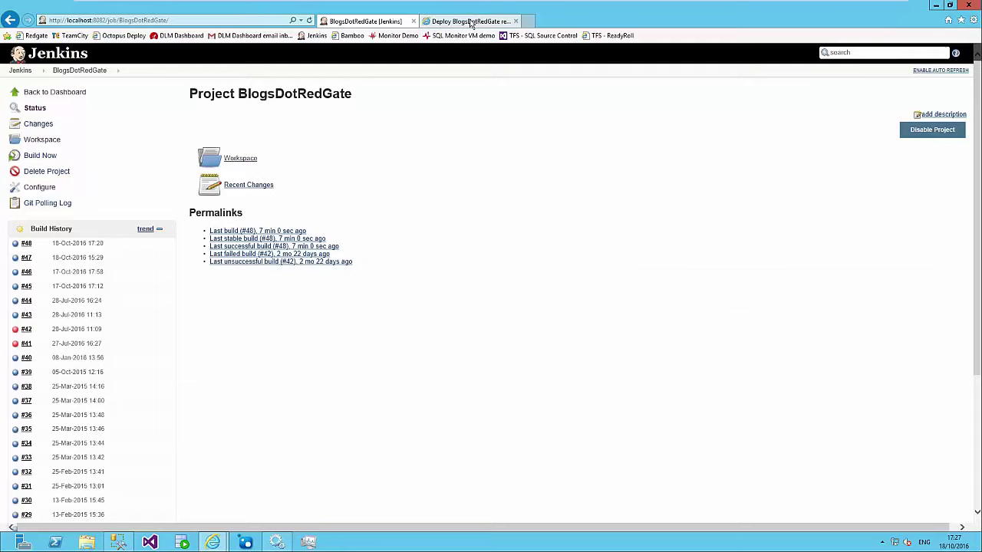
Switch to Octopus Deploy and open the BlogsDotRedGate project's 0.0.28 Integration deployment to review its task summary.
{"action": "left_click", "coordinate": [464, 20]}
{"action": "left_click", "coordinate": [65, 91]}
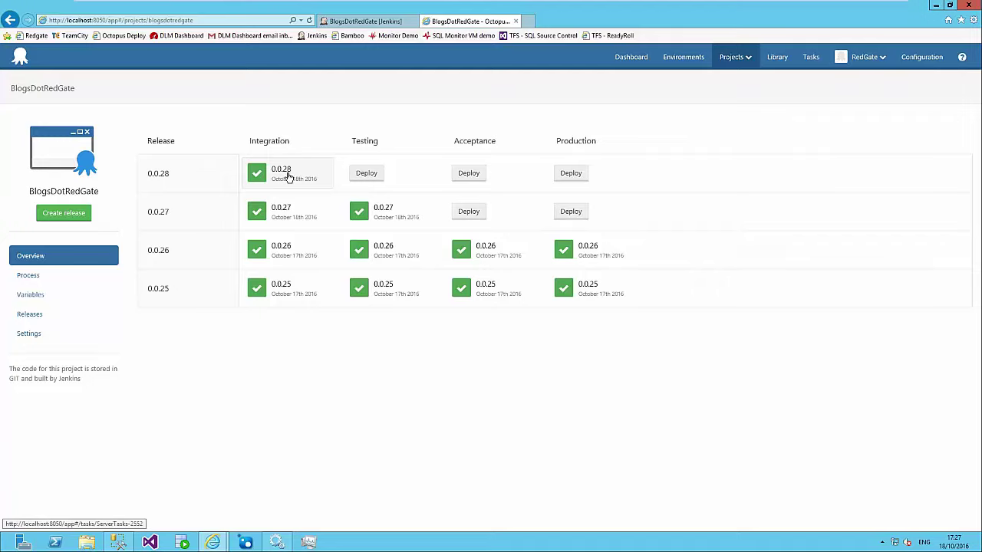
{"action": "left_click", "coordinate": [285, 174]}
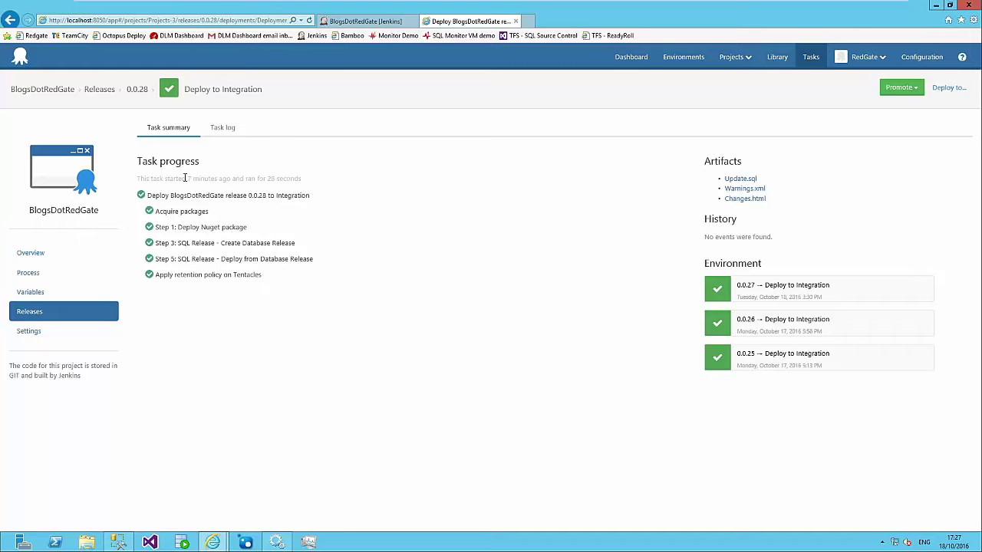
{"action": "left_click_drag", "start_coordinate": [185, 178], "coordinate": [288, 180]}
Promote release 0.0.28 to the Testing environment and start the deployment.
{"action": "left_click", "coordinate": [897, 87]}
{"action": "left_click", "coordinate": [898, 129]}
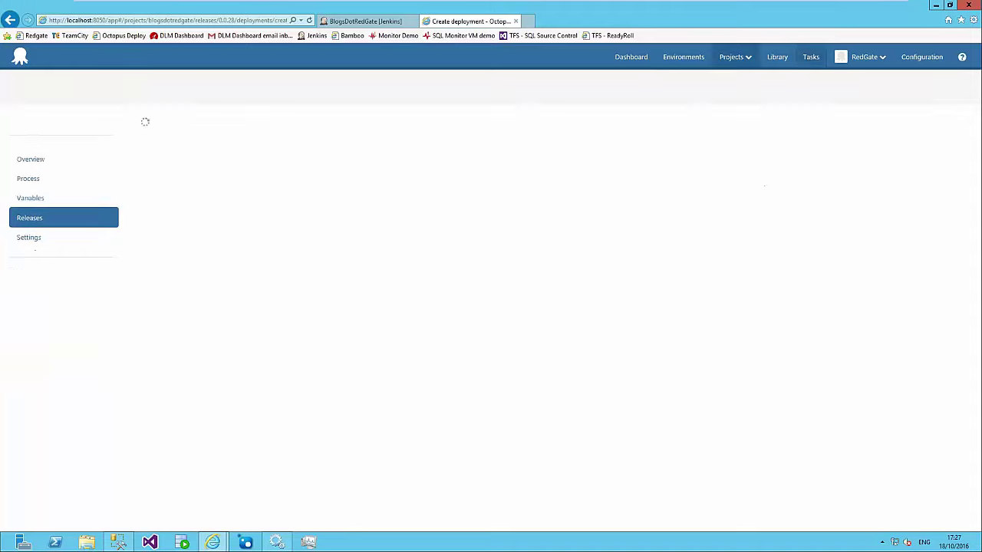
{"action": "left_click", "coordinate": [161, 220]}
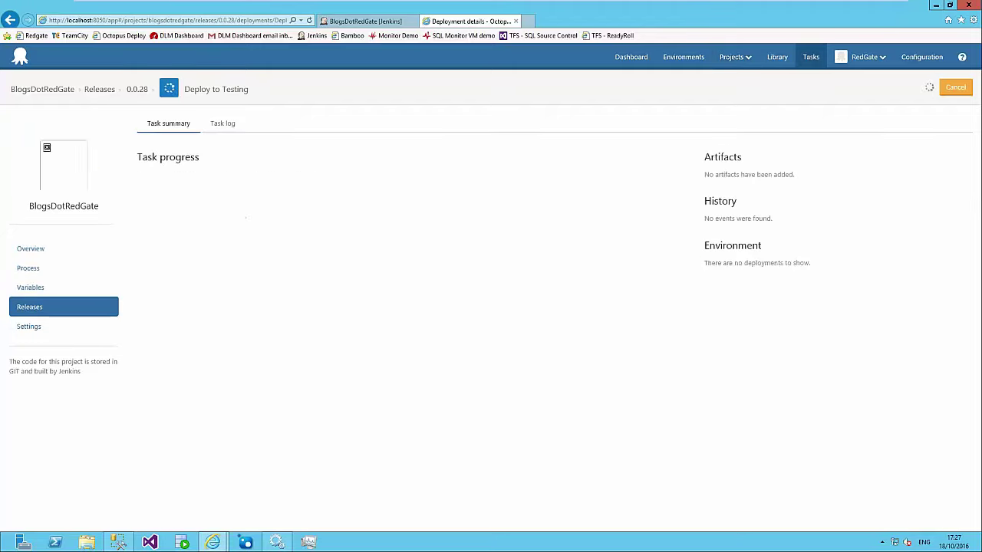
Review the BlogsDotRedGate project overview and the details of release 0.0.27, ending back on the overview.
{"action": "left_click", "coordinate": [64, 93]}
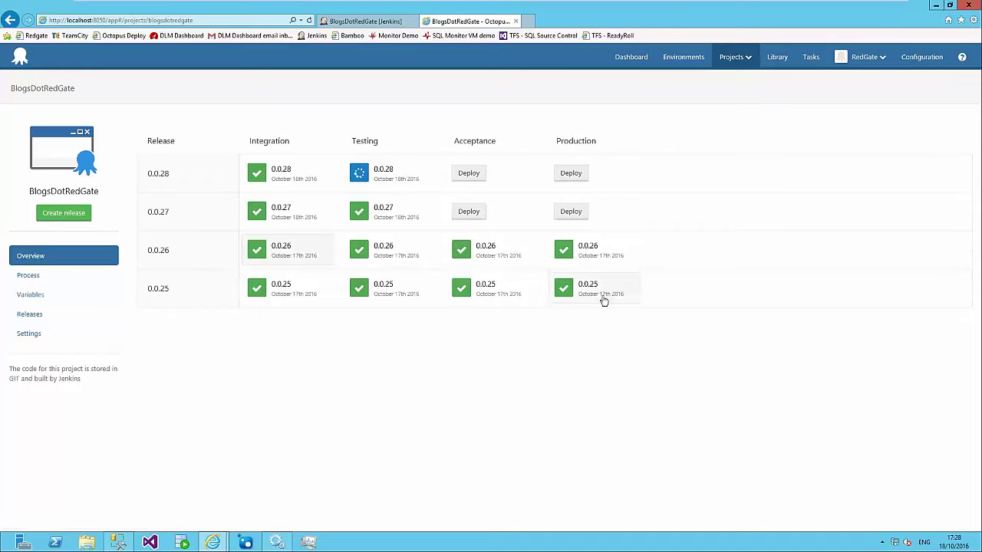
{"action": "left_click", "coordinate": [151, 213]}
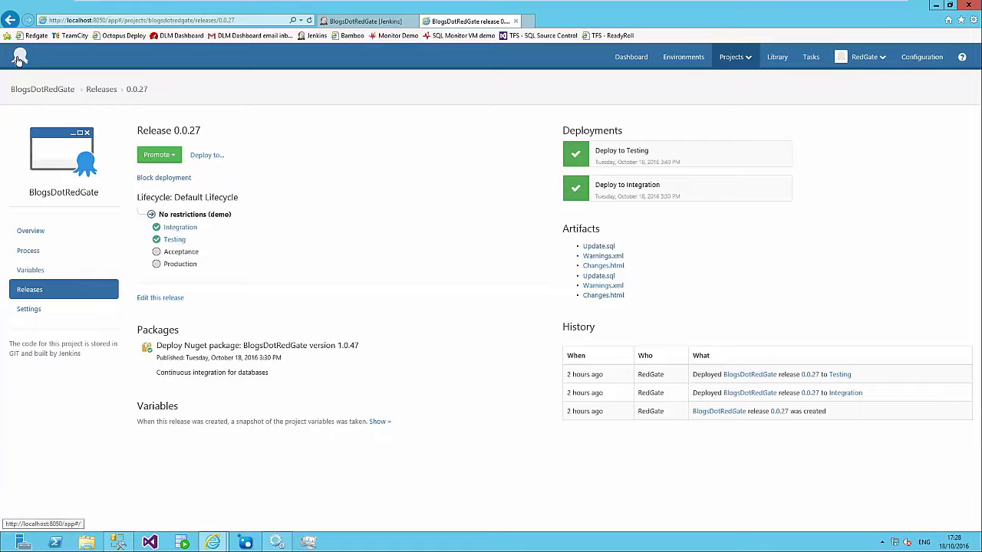
{"action": "left_click", "coordinate": [10, 20]}
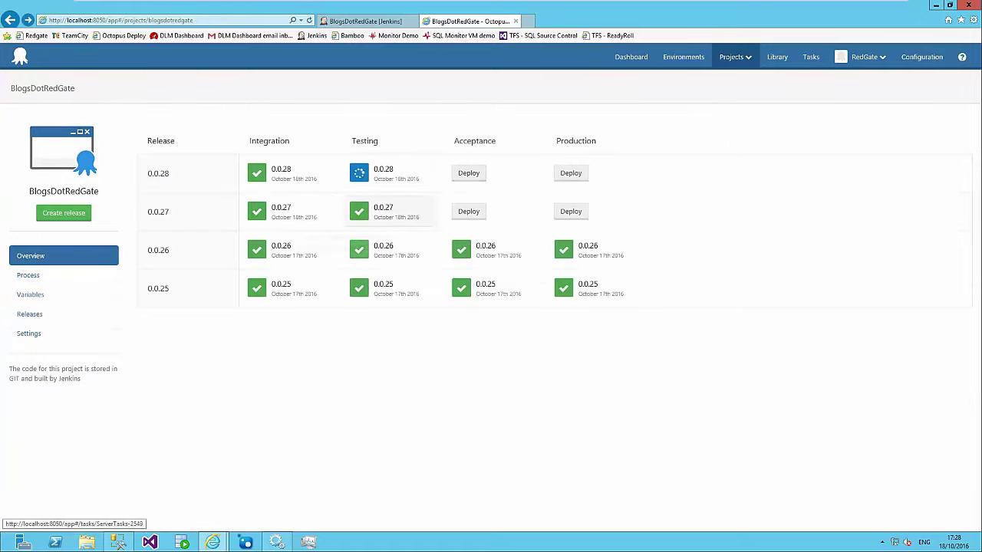
Switch to SQL Server Management Studio, locate dbo.GetTuesday in the expanded development database, and collapse that database.
{"action": "key", "text": "alt+Tab"}
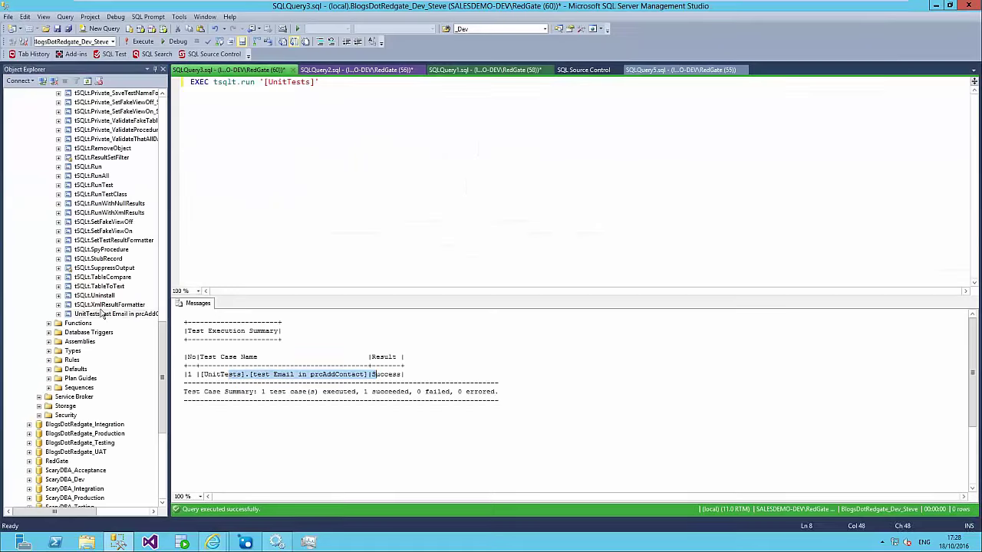
{"action": "scroll", "coordinate": [100, 314], "scroll_direction": "up", "scroll_amount": 15}
{"action": "scroll", "coordinate": [111, 309], "scroll_direction": "up", "scroll_amount": 5}
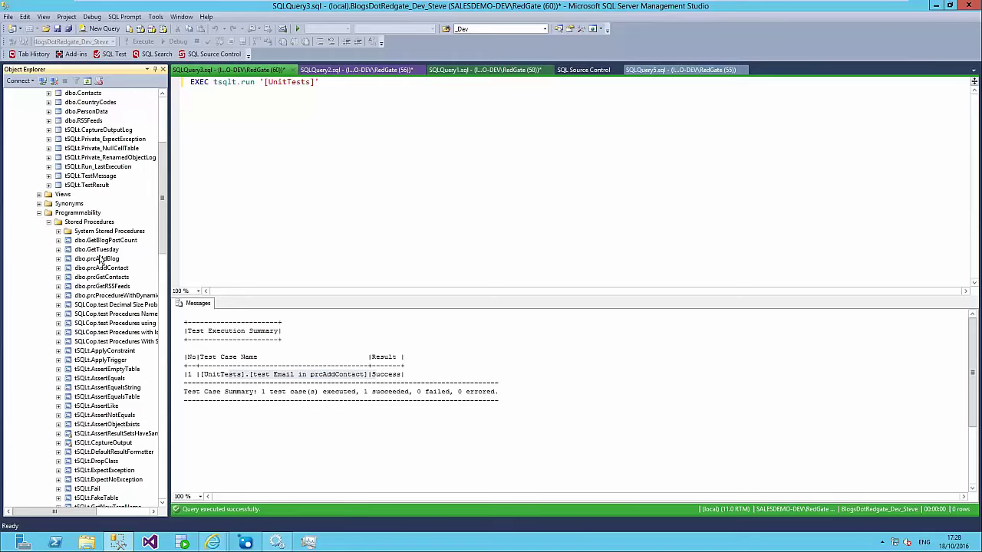
{"action": "left_click", "coordinate": [99, 251]}
{"action": "scroll", "coordinate": [100, 259], "scroll_direction": "up", "scroll_amount": 10}
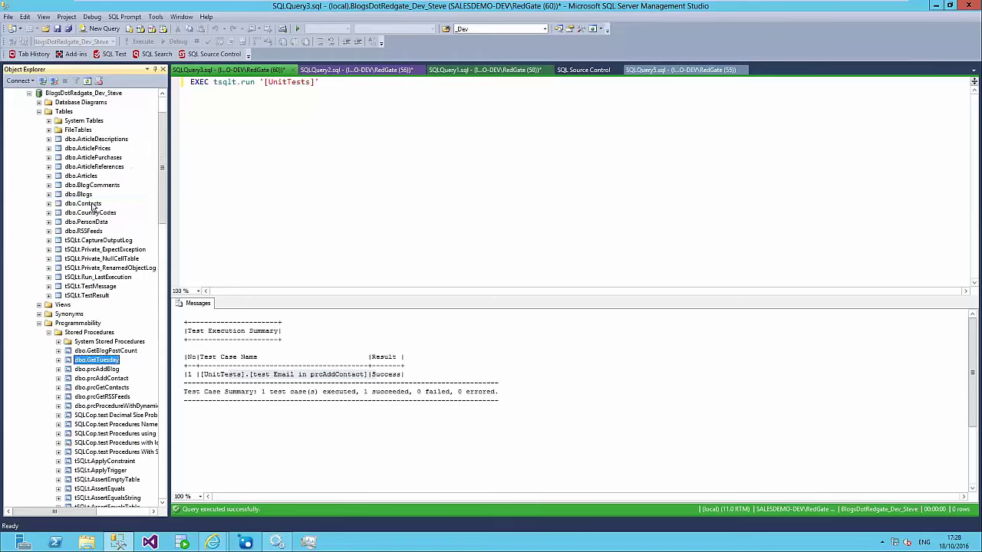
{"action": "left_click", "coordinate": [29, 94]}
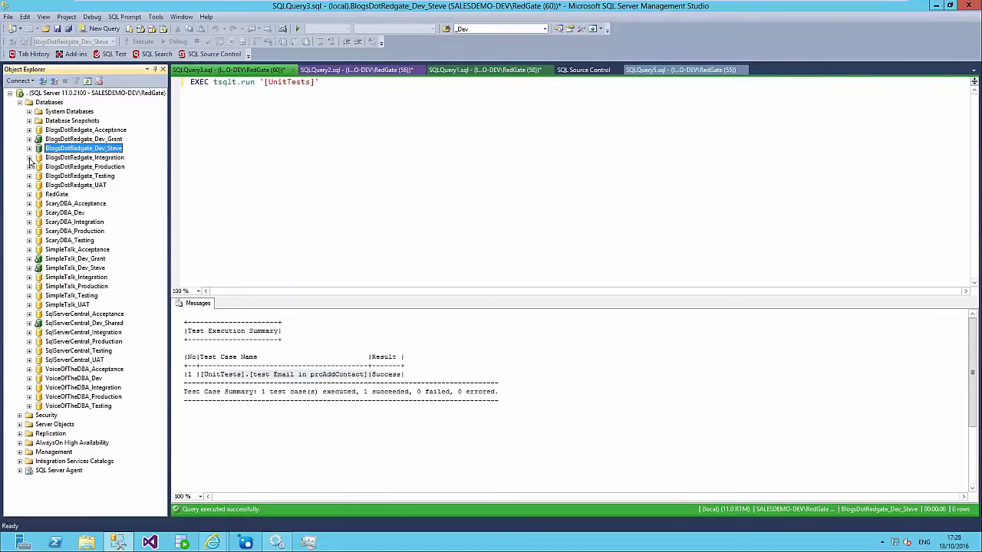
Expand BlogsDotRedgate_Integration down to the columns of dbo.Blogs and inspect the Tuesday column.
{"action": "left_click", "coordinate": [29, 158]}
{"action": "left_click", "coordinate": [39, 176]}
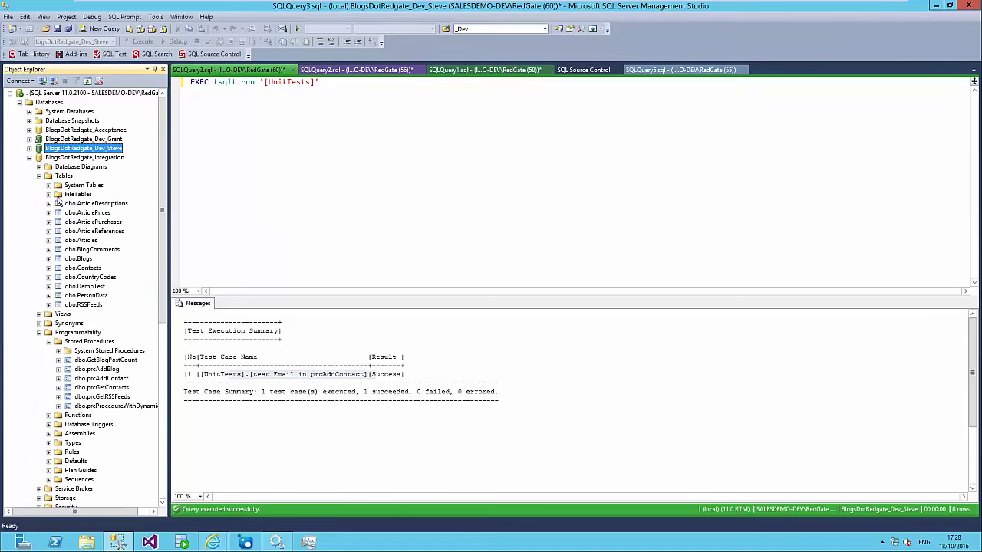
{"action": "left_click", "coordinate": [49, 259]}
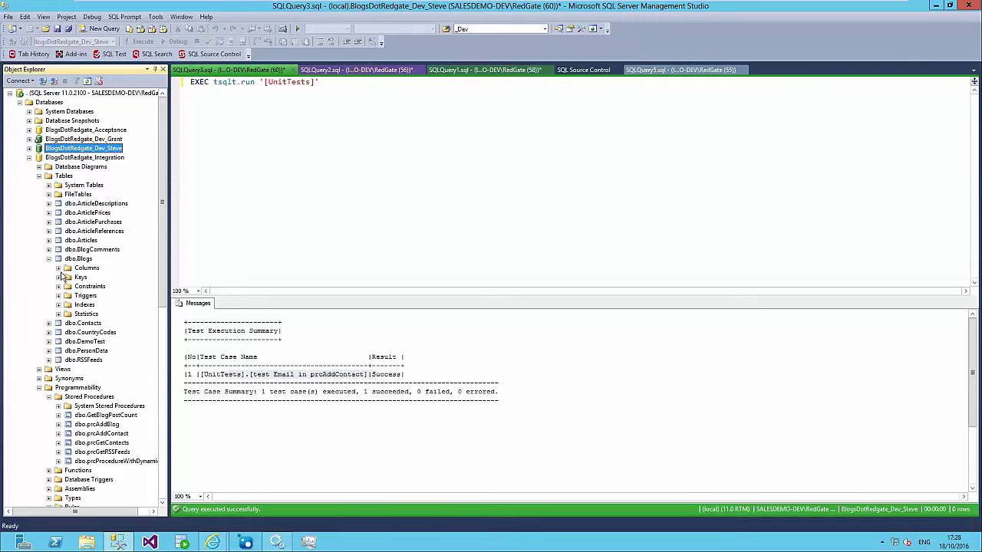
{"action": "left_click", "coordinate": [58, 268]}
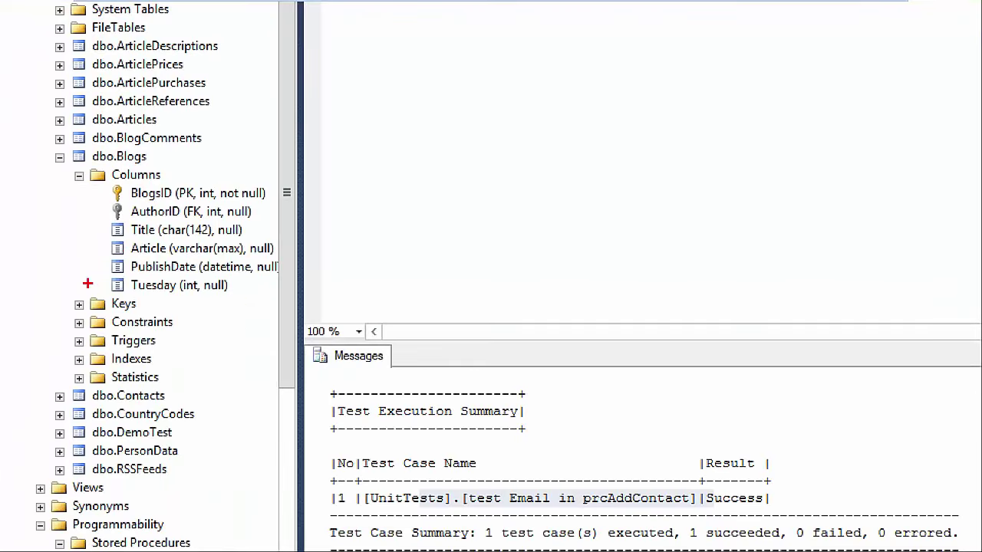
{"action": "left_click_drag", "start_coordinate": [61, 268], "coordinate": [139, 277]}
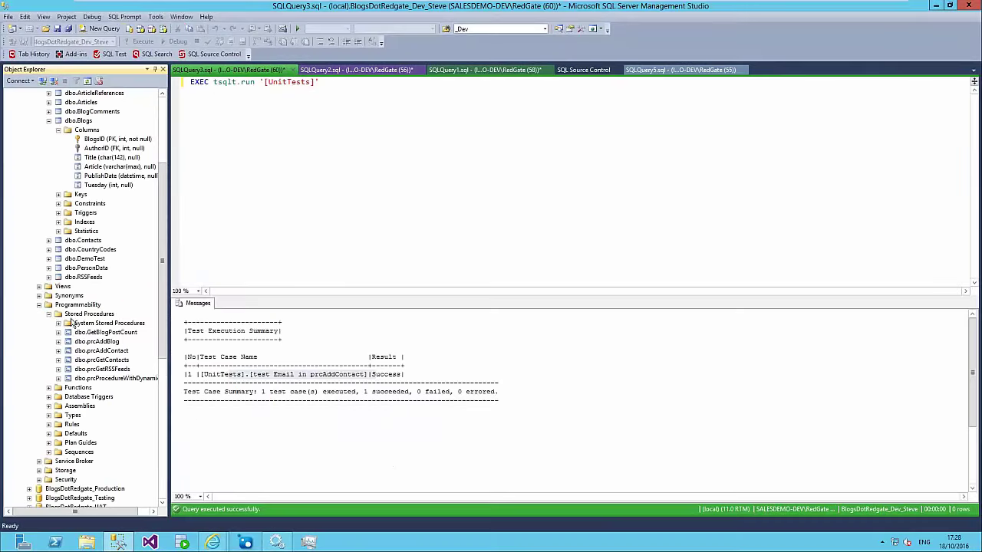
Refresh the stored procedures of BlogsDotRedgate_Integration, locate dbo.GetTuesday, and collapse the database.
{"action": "right_click", "coordinate": [75, 316]}
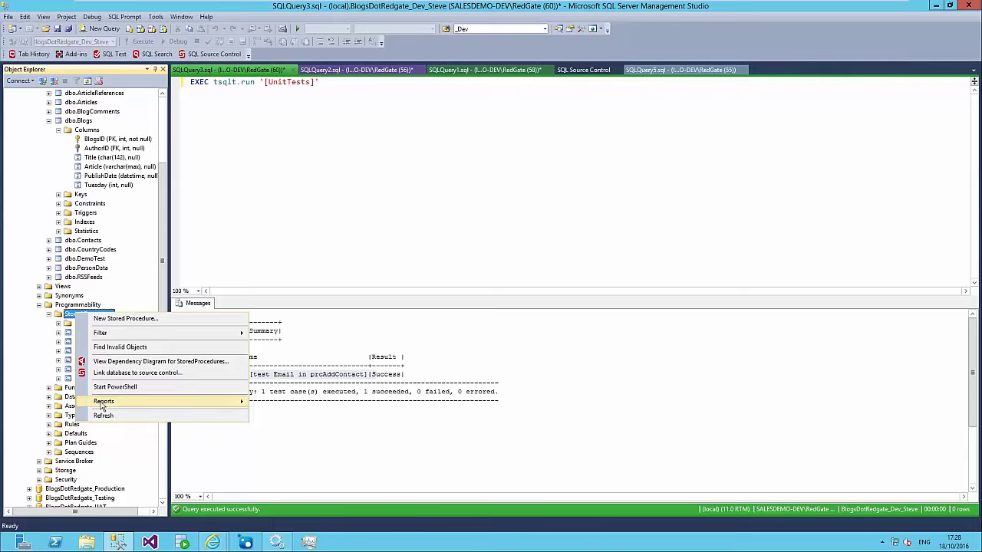
{"action": "left_click", "coordinate": [103, 415]}
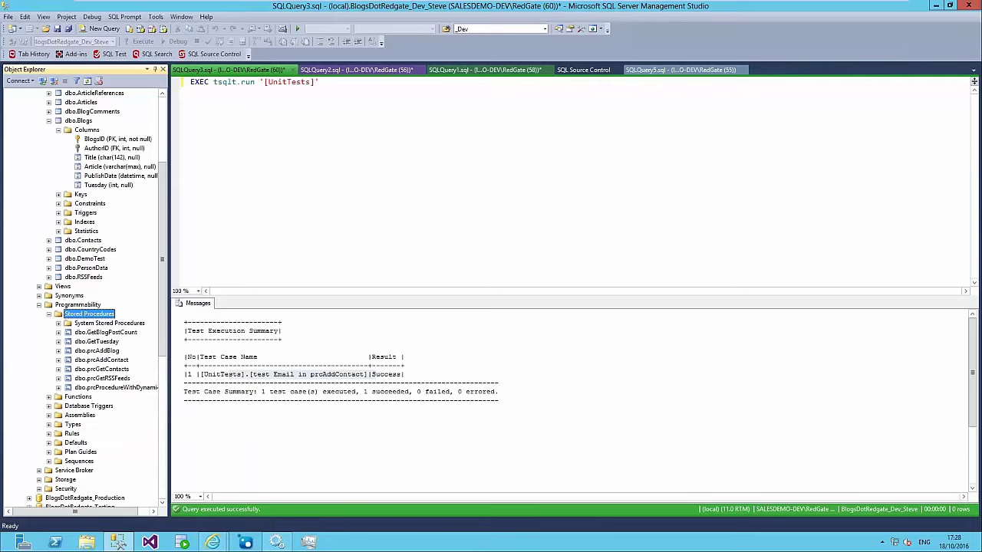
{"action": "left_click", "coordinate": [93, 343]}
{"action": "scroll", "coordinate": [65, 367], "scroll_direction": "up", "scroll_amount": 5}
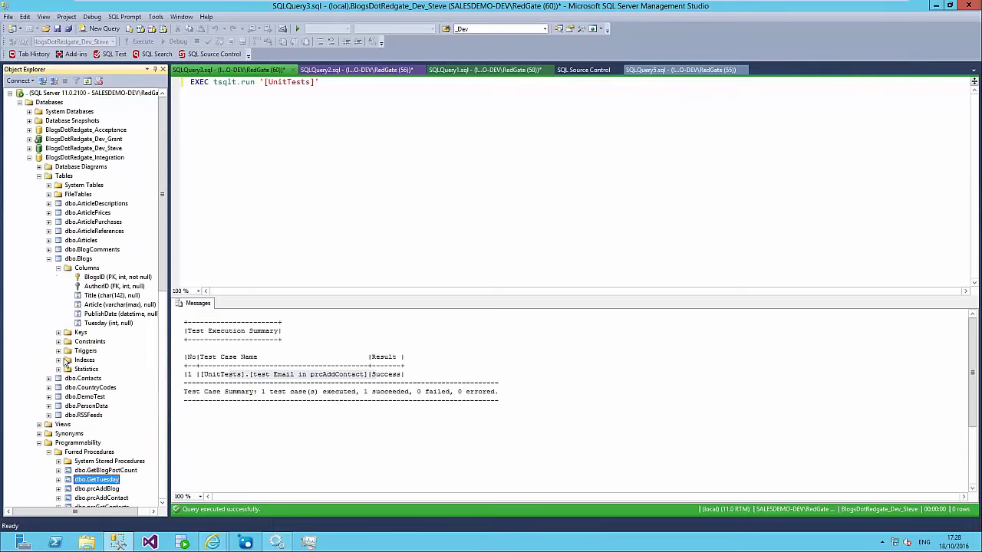
{"action": "left_click", "coordinate": [30, 157]}
Expand the stored procedures of BlogsDotRedgate_Testing, refresh them, and select dbo.GetTuesday.
{"action": "left_click", "coordinate": [29, 176]}
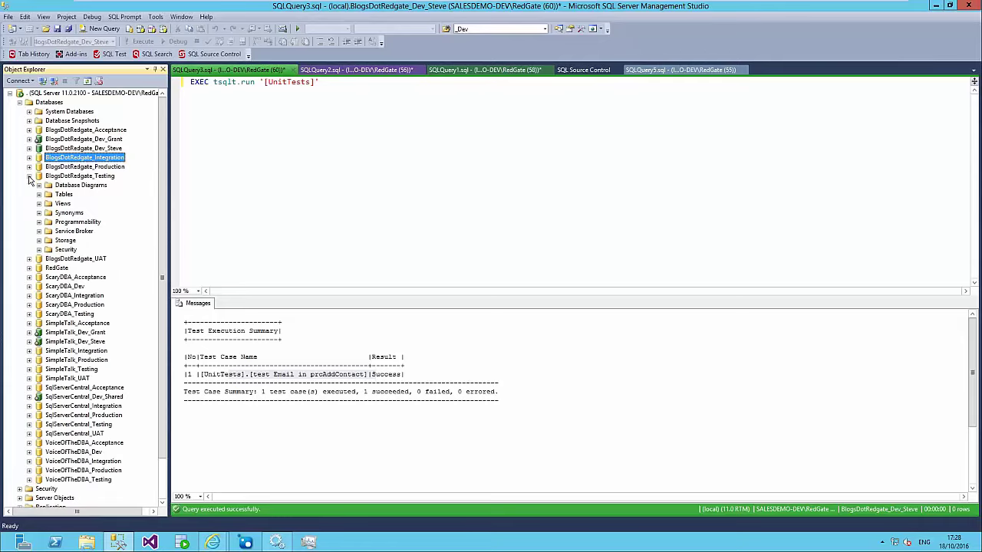
{"action": "left_click", "coordinate": [39, 222]}
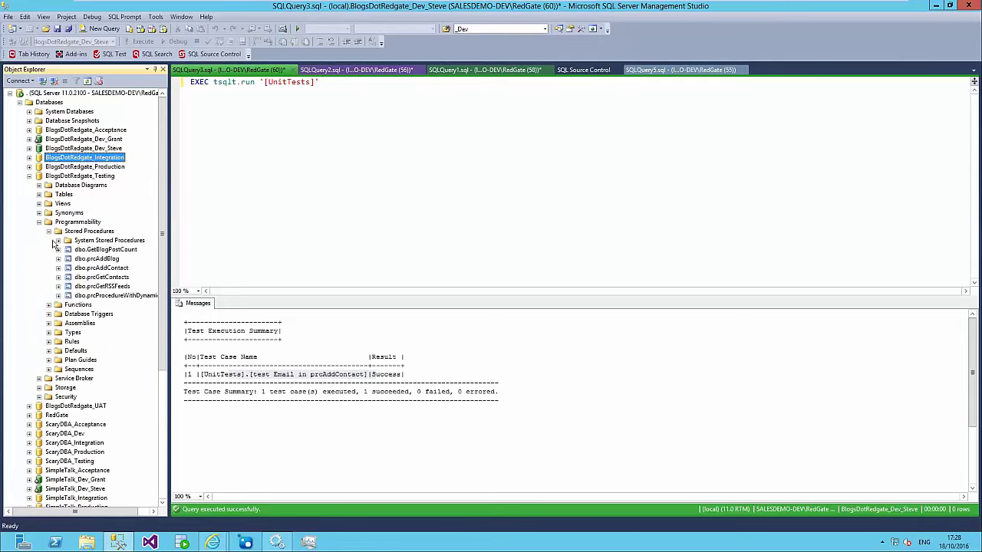
{"action": "right_click", "coordinate": [80, 232]}
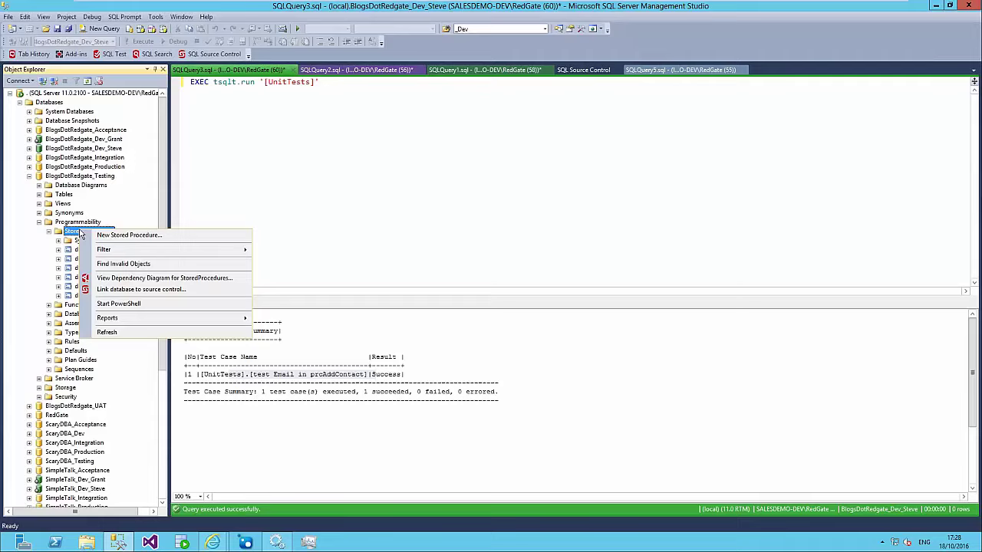
{"action": "left_click", "coordinate": [103, 331]}
{"action": "left_click", "coordinate": [98, 259]}
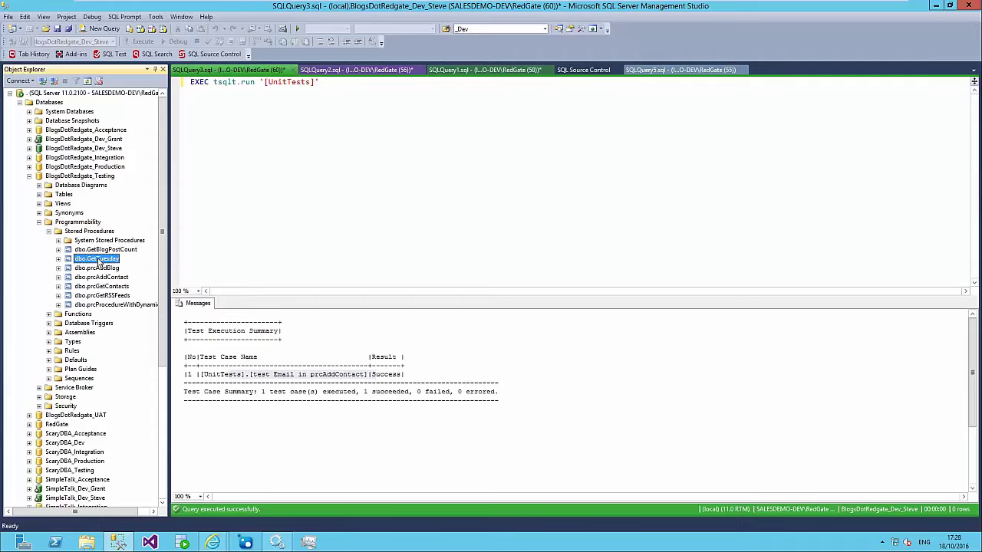
Switch to the Octopus Deploy project overview and deploy release 0.0.28 to Acceptance.
{"action": "left_click", "coordinate": [213, 543]}
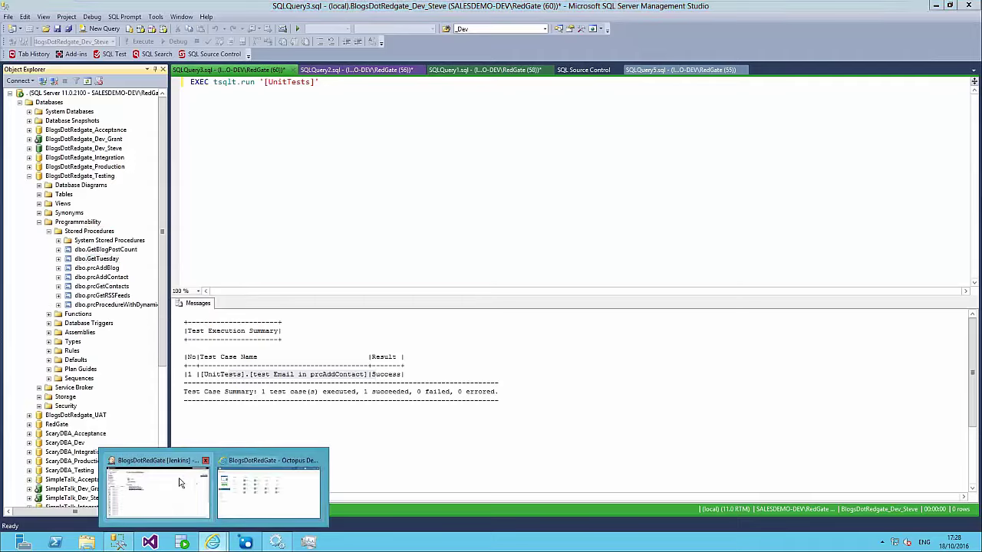
{"action": "left_click", "coordinate": [180, 482]}
{"action": "left_click", "coordinate": [212, 542]}
{"action": "left_click", "coordinate": [265, 502]}
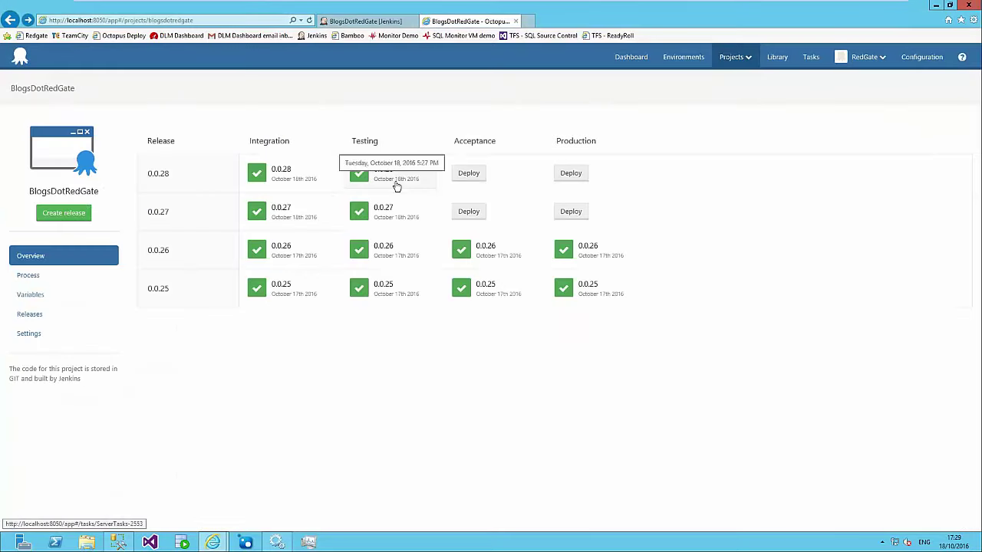
{"action": "left_click", "coordinate": [469, 174]}
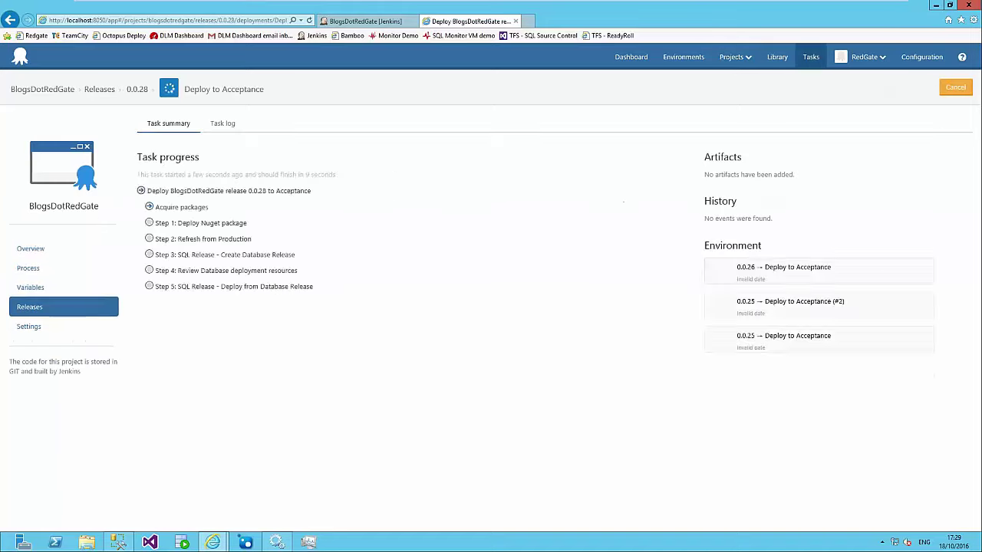
Switch to SQL Server Management Studio, collapse BlogsDotRedgate_Testing, and inspect the dbo.Blogs columns in BlogsDotRedgate_Acceptance.
{"action": "left_click", "coordinate": [117, 542]}
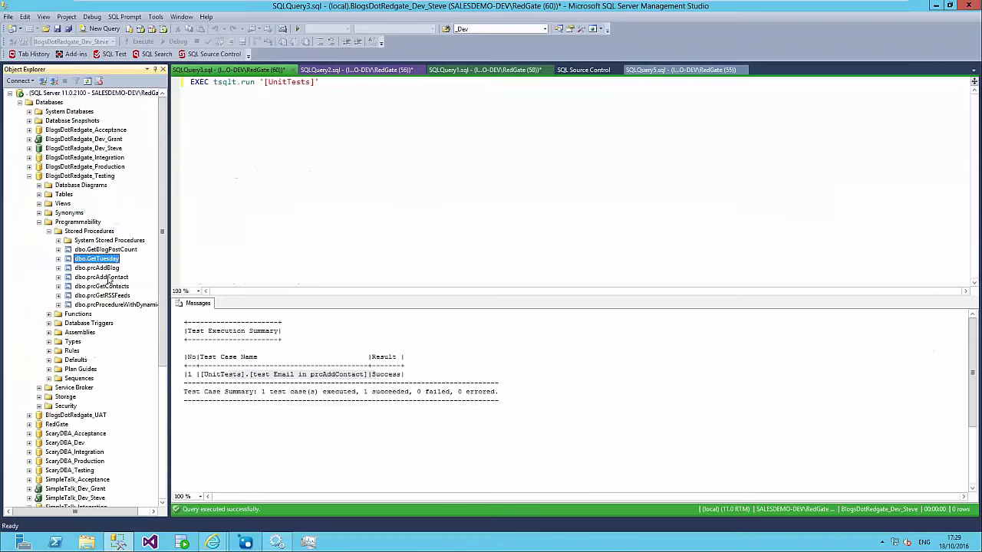
{"action": "left_click", "coordinate": [28, 176]}
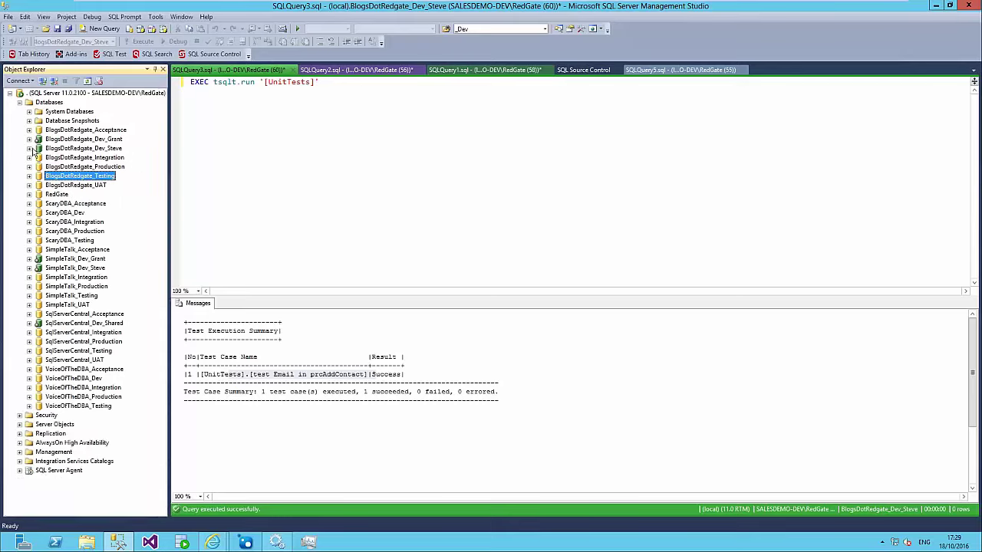
{"action": "left_click", "coordinate": [29, 131]}
{"action": "left_click", "coordinate": [39, 148]}
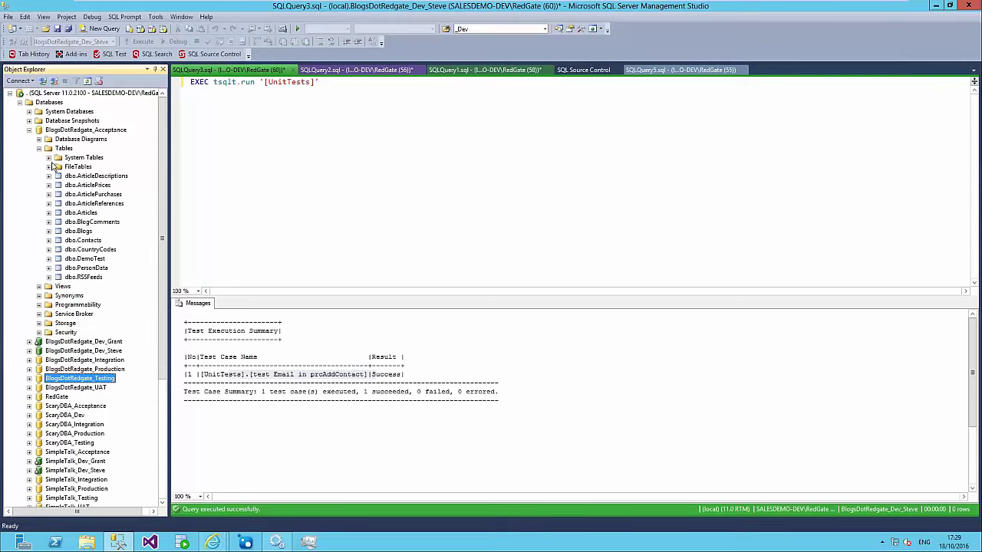
{"action": "left_click", "coordinate": [49, 231]}
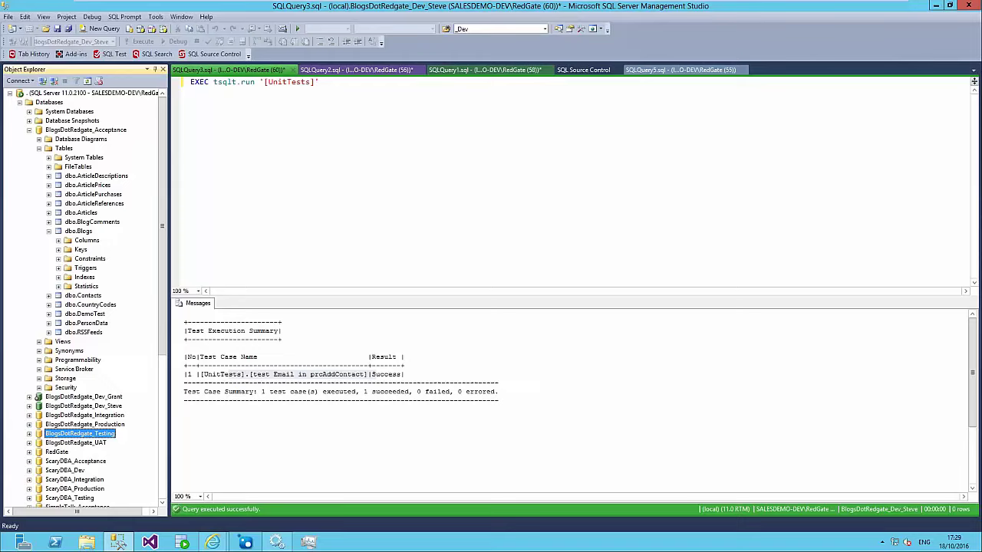
{"action": "left_click", "coordinate": [57, 241]}
{"action": "scroll", "coordinate": [60, 244], "scroll_direction": "down", "scroll_amount": 2}
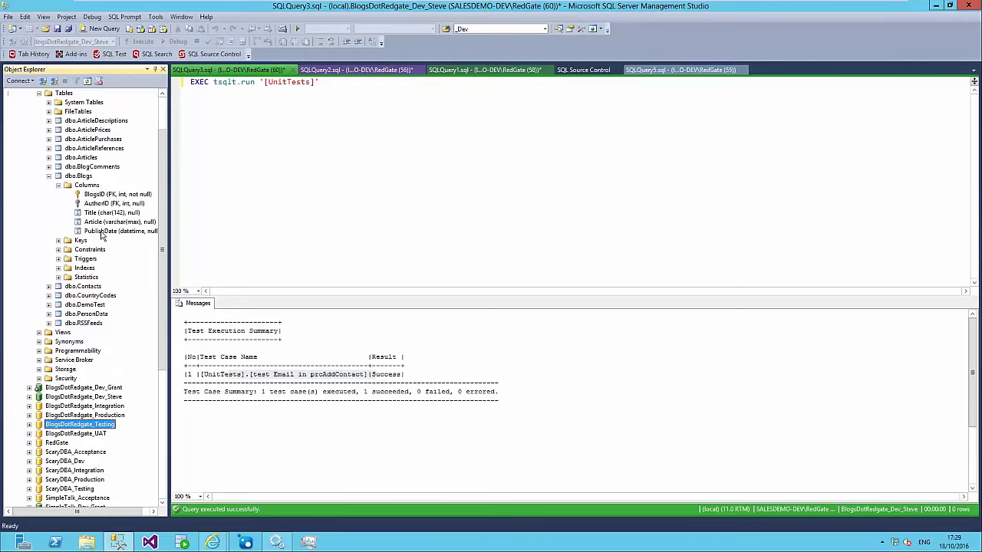
{"action": "left_click", "coordinate": [101, 231]}
Expand and refresh the stored procedures of BlogsDotRedgate_Acceptance, and examine them alongside the dbo.Blogs columns.
{"action": "left_click", "coordinate": [38, 351]}
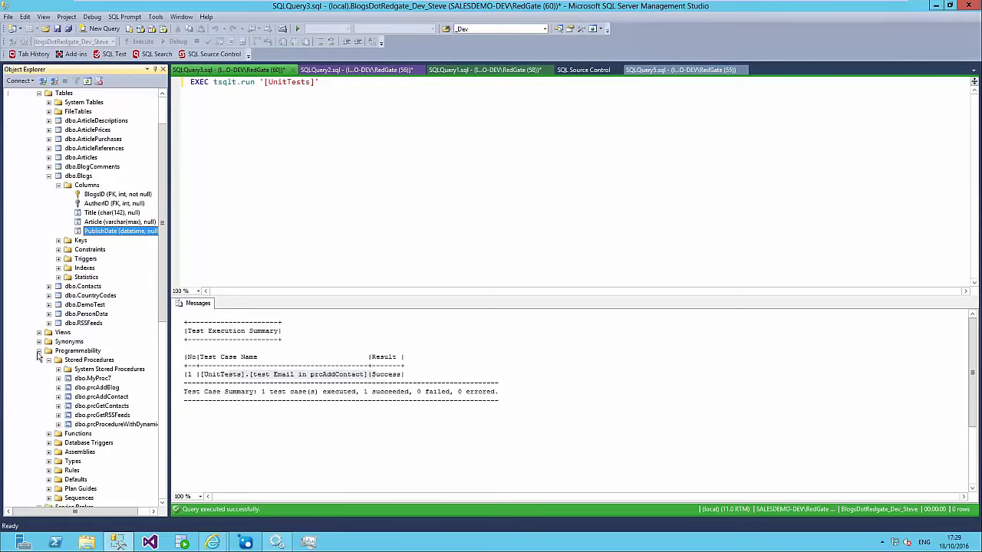
{"action": "left_click", "coordinate": [81, 360]}
{"action": "right_click", "coordinate": [80, 360]}
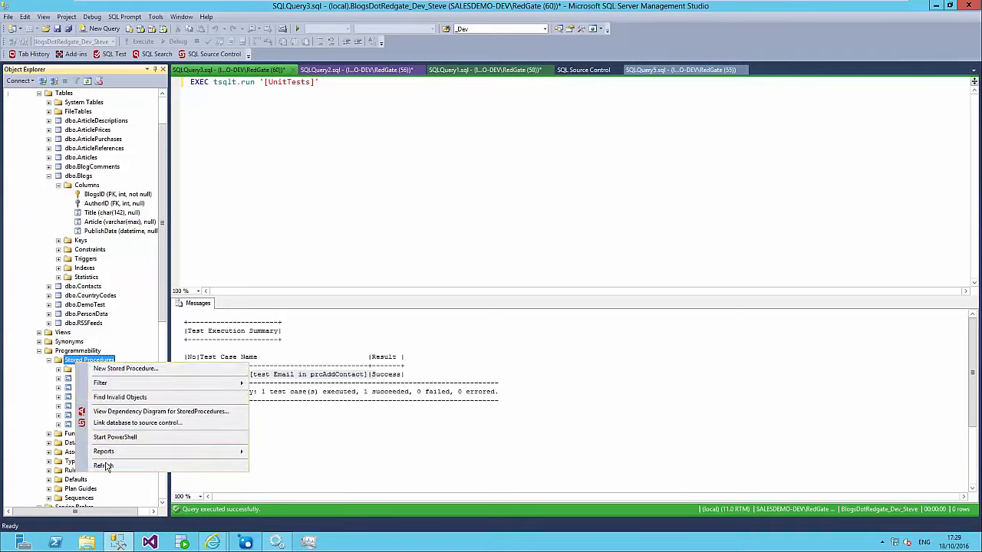
{"action": "left_click", "coordinate": [103, 462]}
{"action": "scroll", "coordinate": [108, 368], "scroll_direction": "down", "scroll_amount": 2}
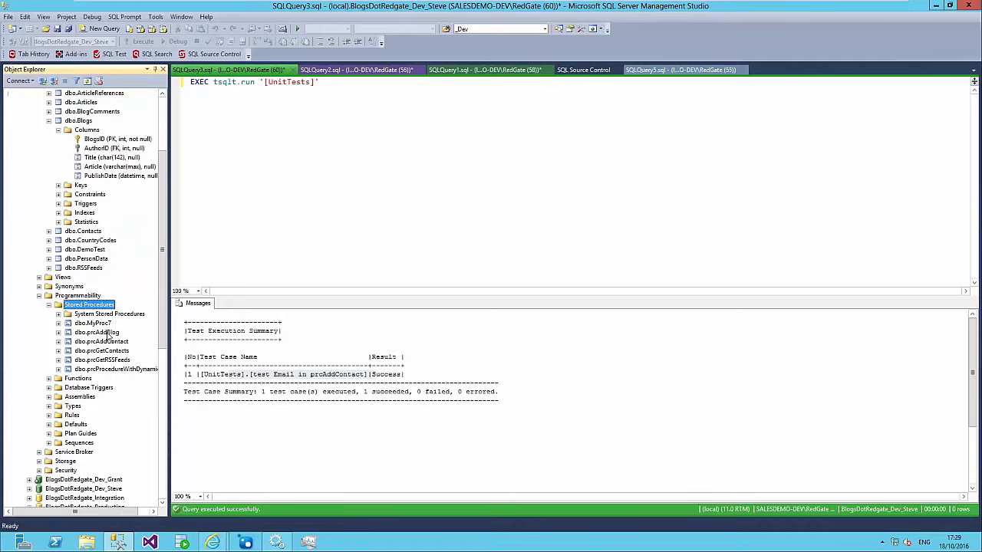
{"action": "left_click", "coordinate": [114, 158]}
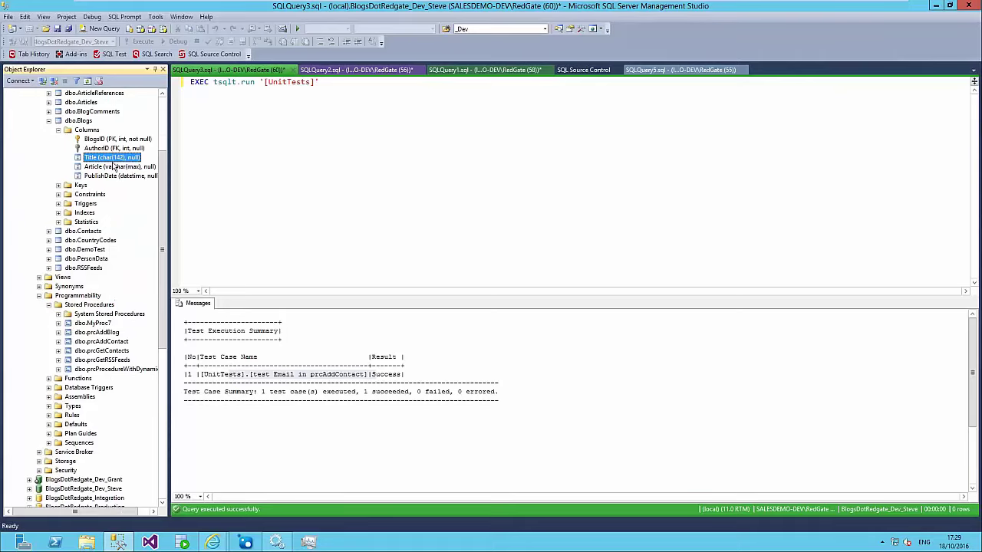
{"action": "left_click", "coordinate": [89, 352]}
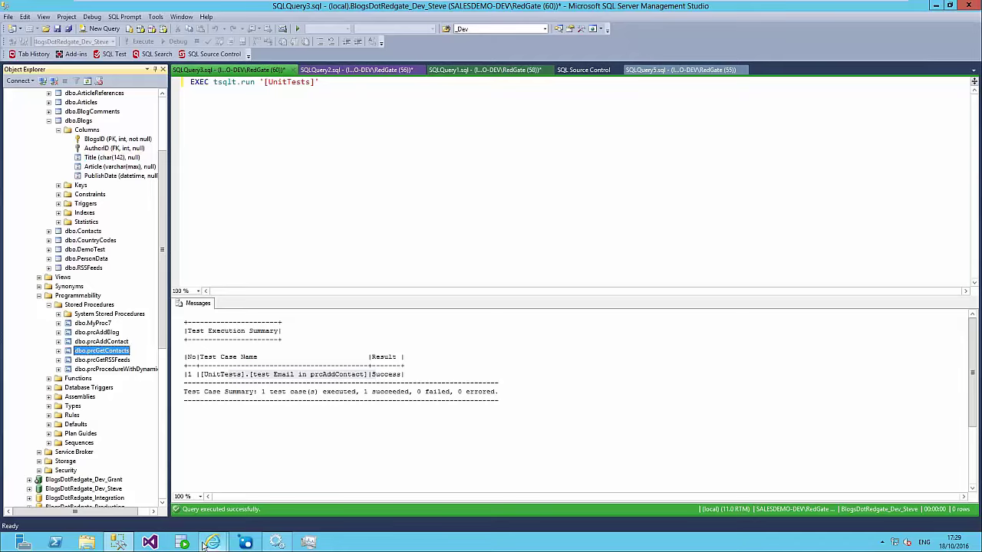
Switch to the Octopus Deploy Acceptance task, take over the database resources review, add the note "fg", and let the deployment proceed.
{"action": "mouse_move", "coordinate": [212, 542]}
{"action": "left_click", "coordinate": [251, 499]}
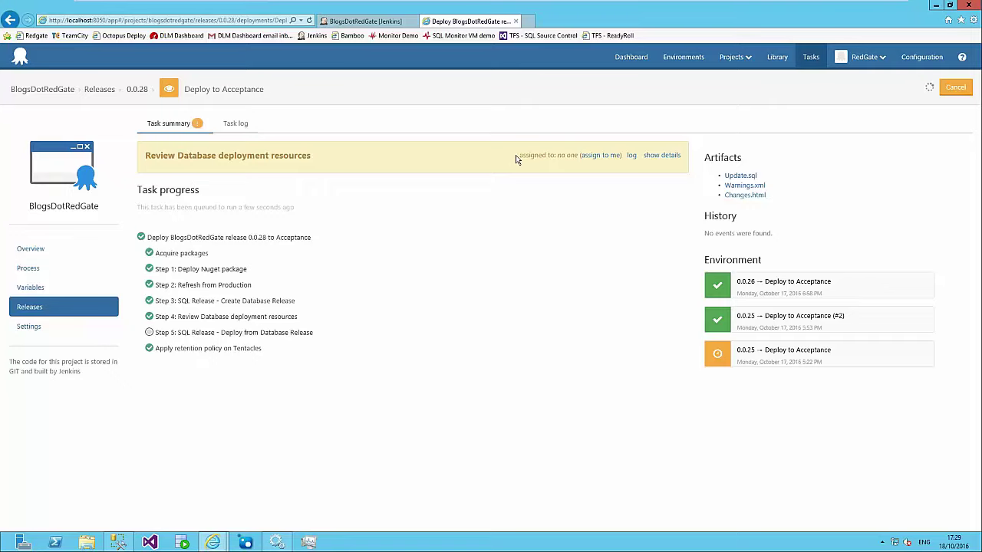
{"action": "left_click", "coordinate": [600, 156]}
{"action": "left_click", "coordinate": [428, 191]}
{"action": "type", "text": "fg"}
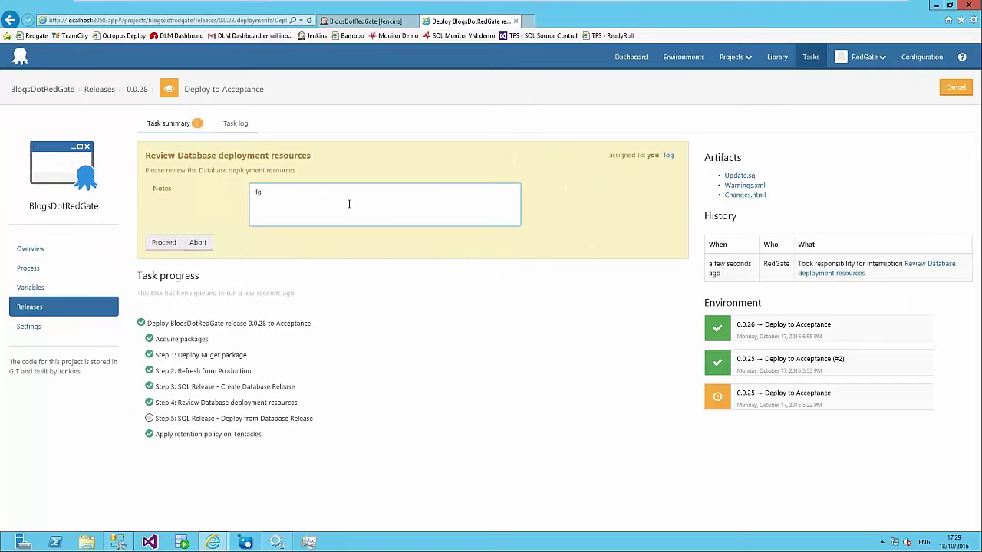
{"action": "left_click", "coordinate": [163, 243]}
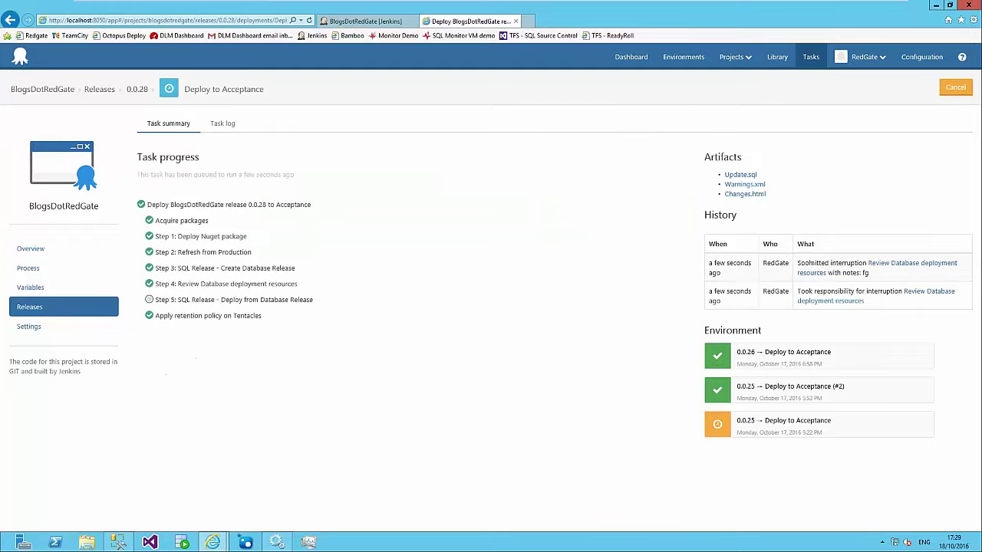
Open the BlogsDotRedGate deployment process and examine the package named in the Deploy Nuget package step.
{"action": "left_click", "coordinate": [28, 269]}
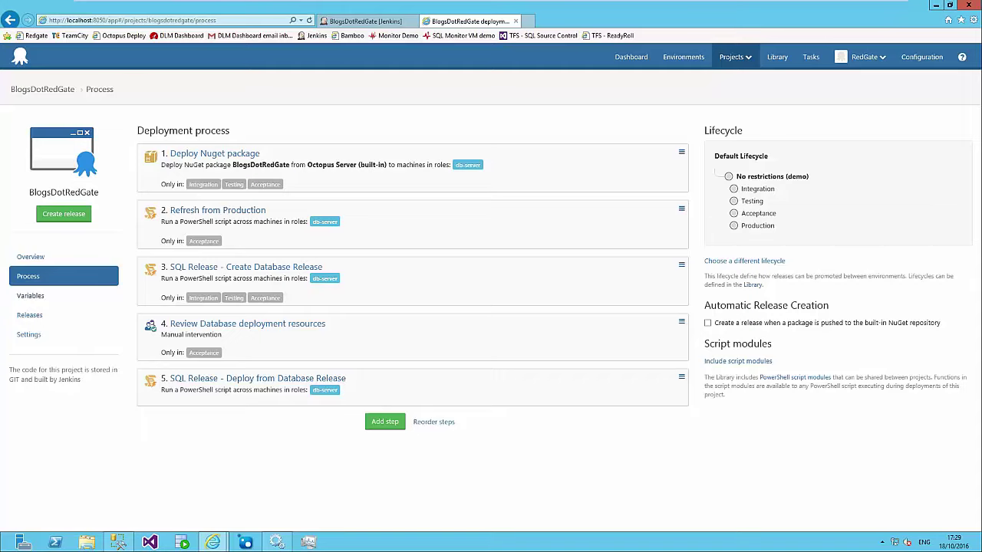
{"action": "left_click_drag", "start_coordinate": [161, 165], "coordinate": [274, 165]}
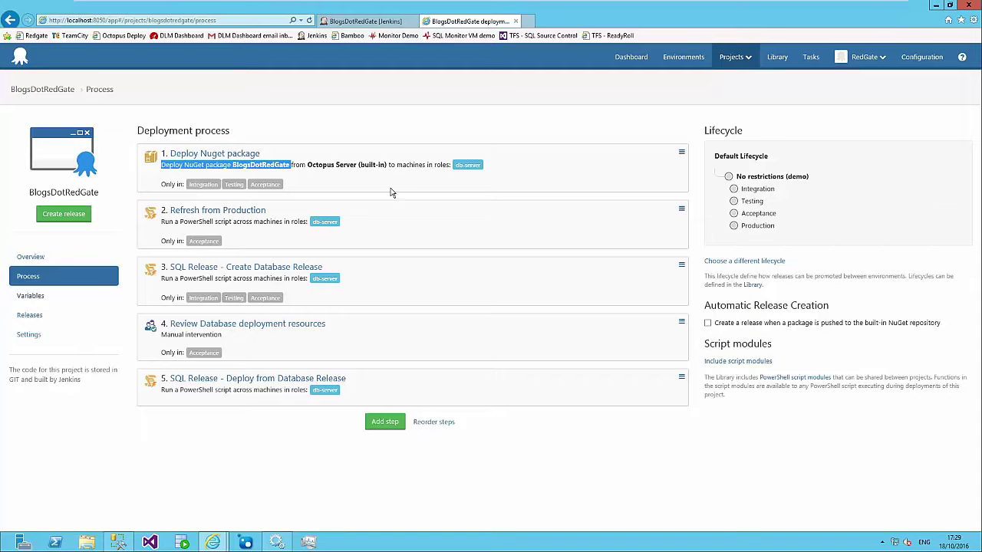
Switch to the BlogsDotRedGate project in Jenkins, open its configuration, and examine the NuGet feed settings of the database package publishing step.
{"action": "left_click", "coordinate": [349, 21]}
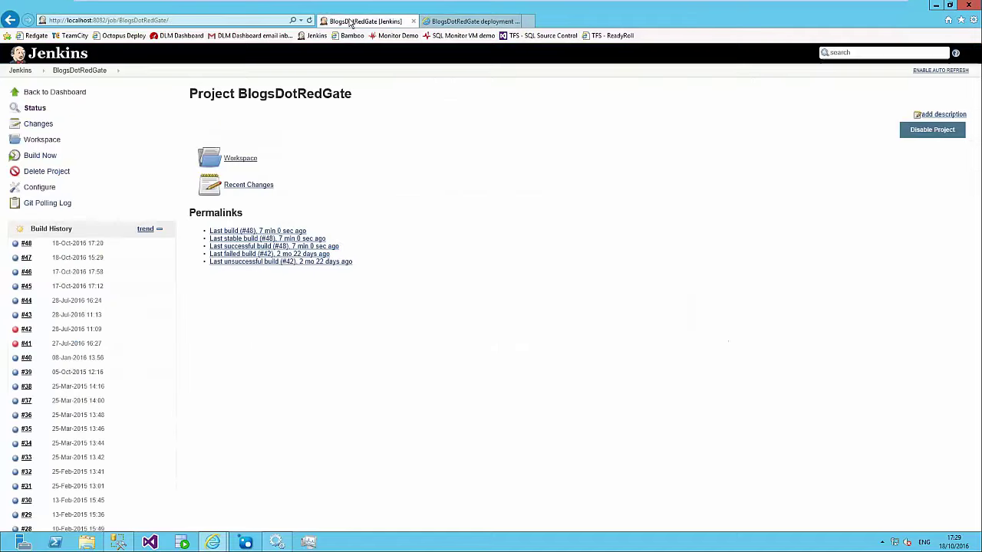
{"action": "left_click", "coordinate": [43, 188]}
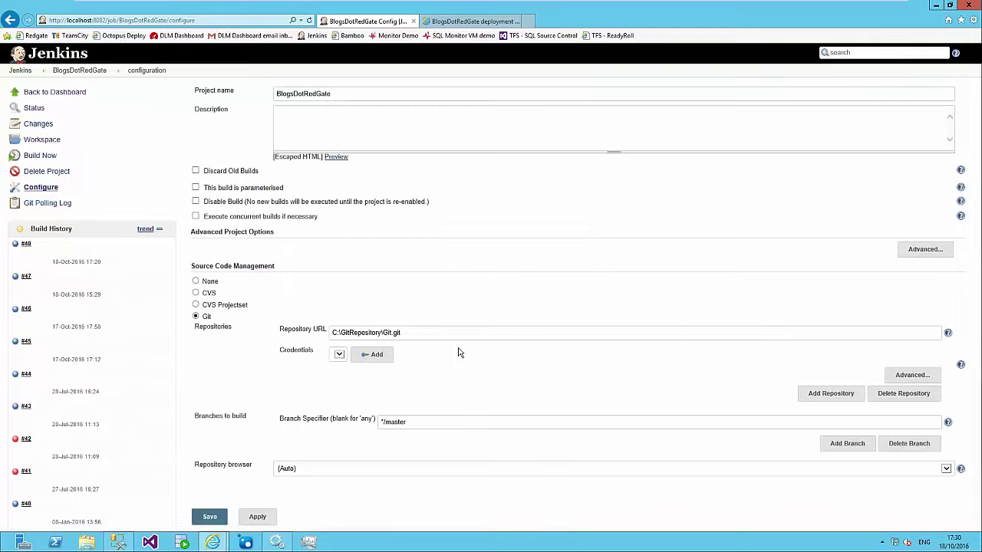
{"action": "key", "text": "BackSpace"}
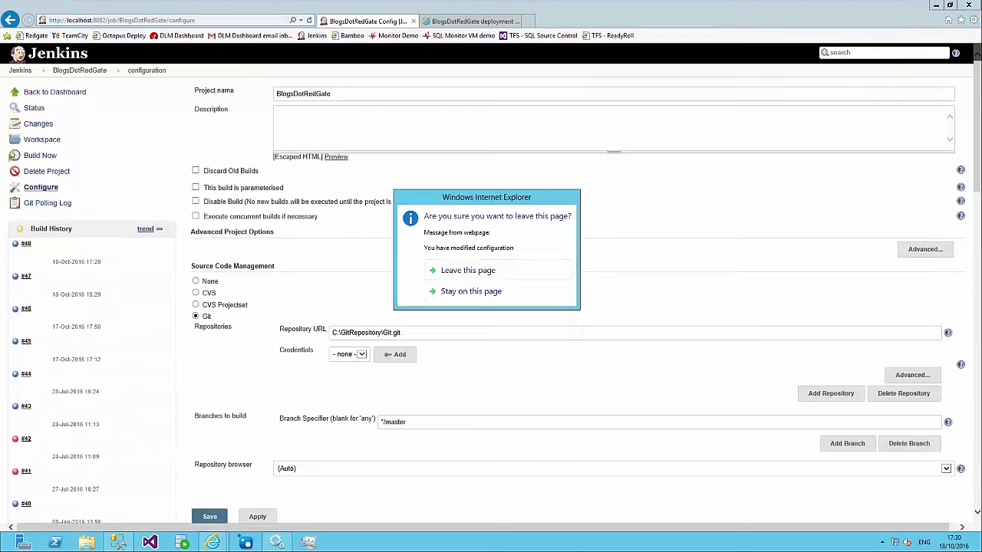
{"action": "left_click", "coordinate": [458, 271]}
{"action": "scroll", "coordinate": [440, 388], "scroll_direction": "down", "scroll_amount": 20}
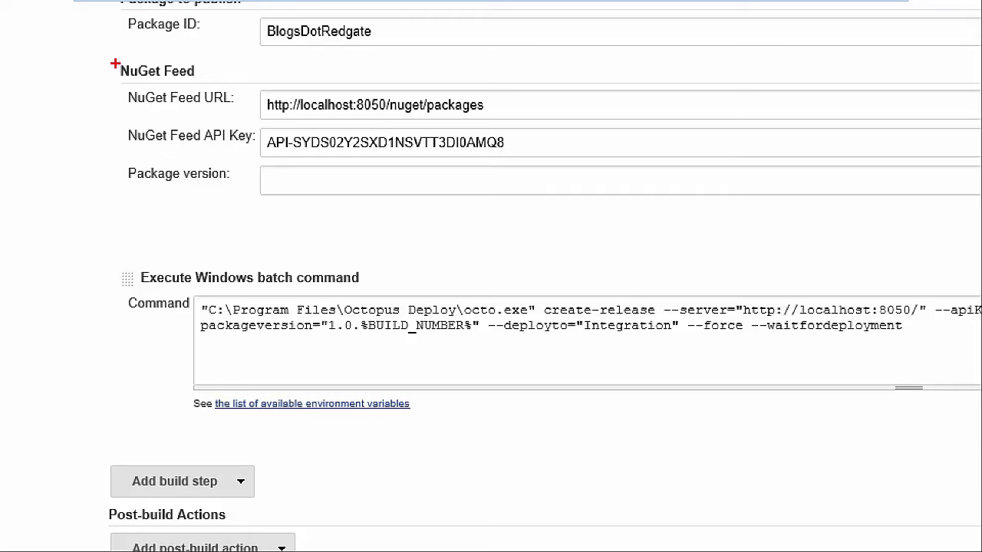
{"action": "mouse_move", "coordinate": [116, 63]}
{"action": "left_mouse_down"}
{"action": "mouse_move", "coordinate": [322, 158]}
{"action": "mouse_move", "coordinate": [530, 161]}
{"action": "left_mouse_up"}
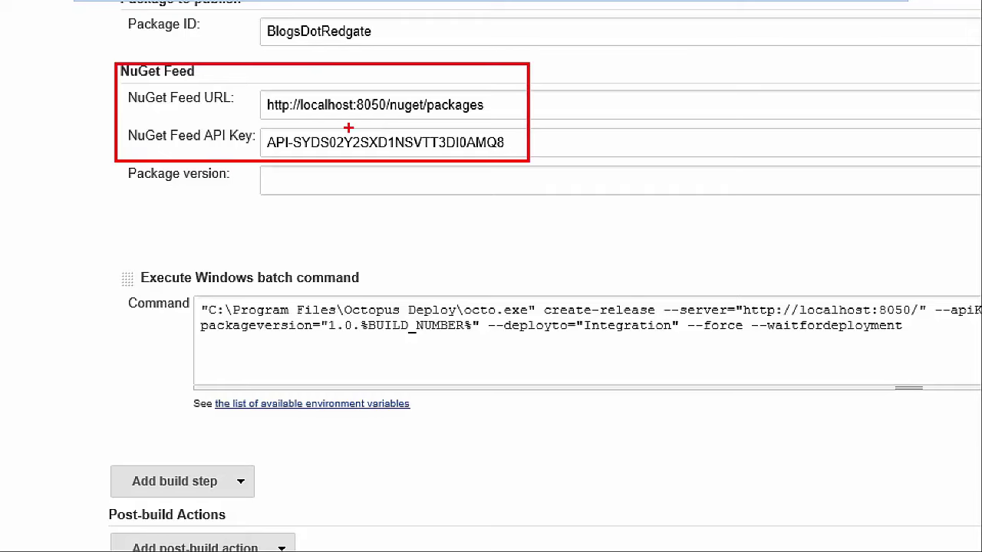
{"action": "left_click_drag", "start_coordinate": [355, 113], "coordinate": [396, 114]}
Examine the Windows batch command that creates the Octopus release, including its project argument.
{"action": "left_click_drag", "start_coordinate": [270, 344], "coordinate": [511, 356]}
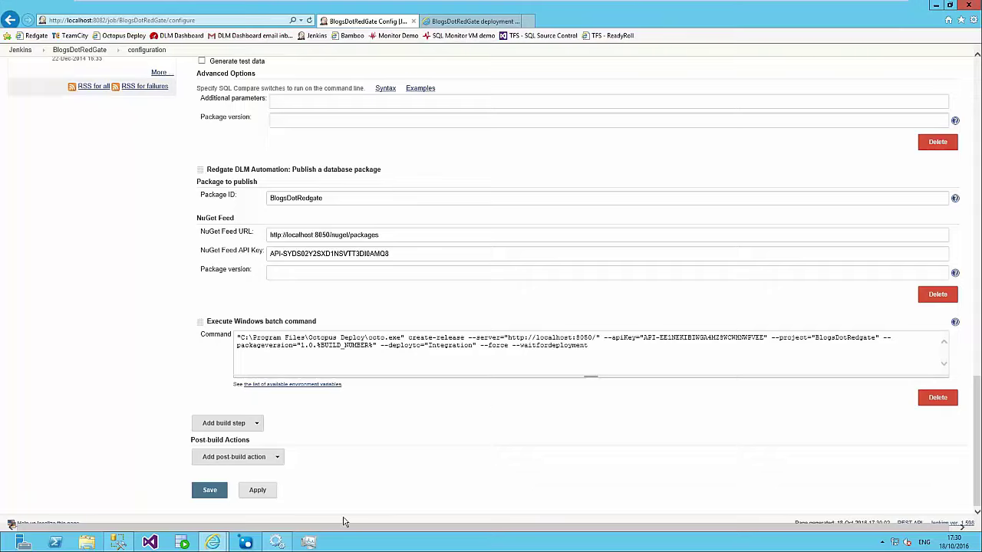
{"action": "left_click_drag", "start_coordinate": [347, 524], "coordinate": [384, 524]}
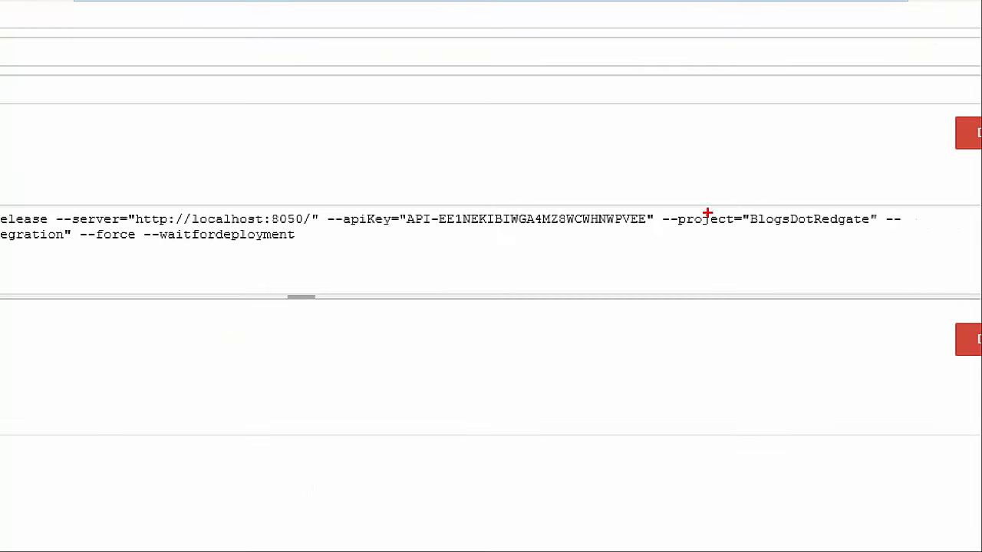
{"action": "mouse_move", "coordinate": [708, 176]}
{"action": "left_mouse_down"}
{"action": "mouse_move", "coordinate": [757, 247]}
{"action": "mouse_move", "coordinate": [710, 178]}
{"action": "mouse_move", "coordinate": [668, 205]}
{"action": "left_mouse_up"}
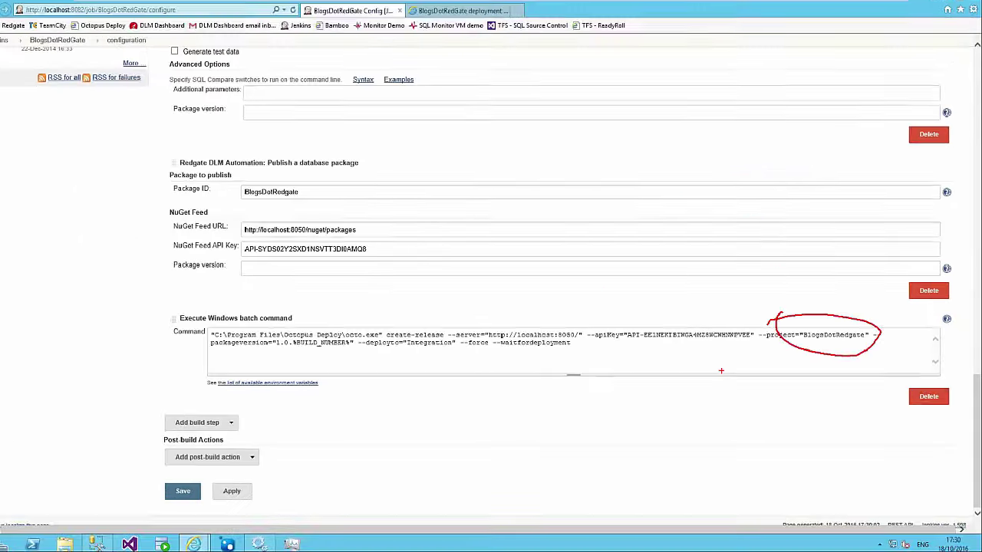
Return to the Octopus Deploy process and examine steps 2 to 5, noting the environments in which each step runs.
{"action": "left_click", "coordinate": [445, 10]}
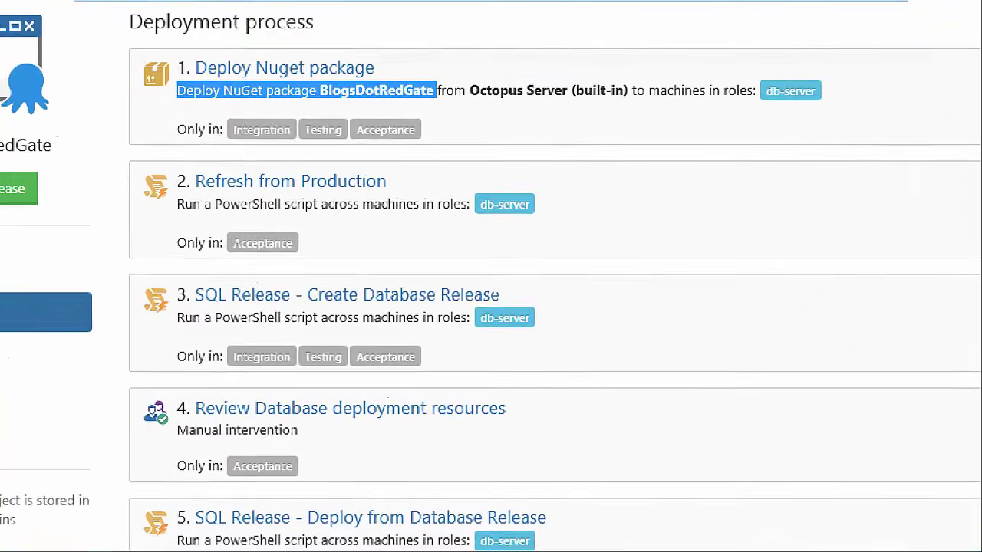
{"action": "mouse_move", "coordinate": [168, 156]}
{"action": "left_mouse_down"}
{"action": "mouse_move", "coordinate": [288, 186]}
{"action": "mouse_move", "coordinate": [401, 187]}
{"action": "left_mouse_up"}
{"action": "left_click_drag", "start_coordinate": [199, 214], "coordinate": [286, 234]}
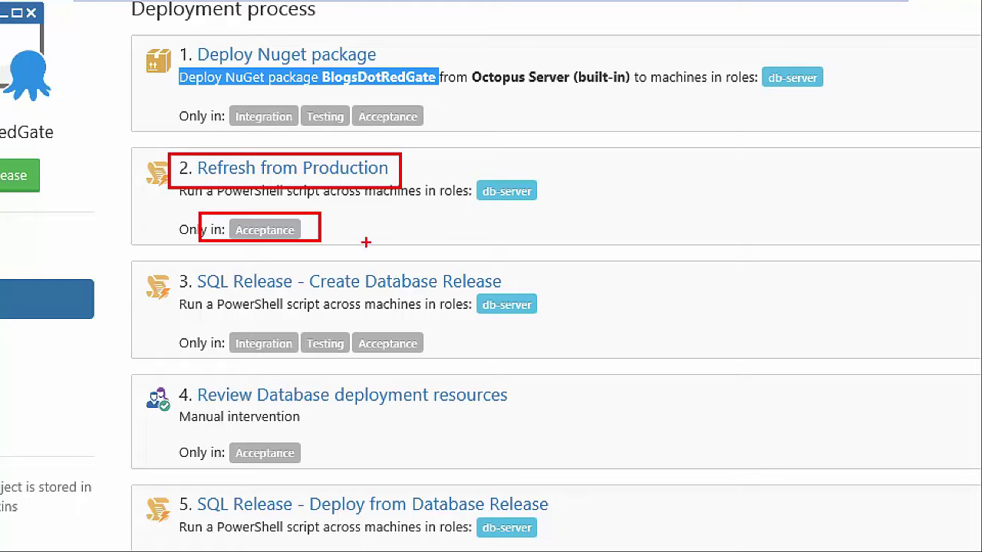
{"action": "mouse_move", "coordinate": [343, 265]}
{"action": "left_mouse_down"}
{"action": "mouse_move", "coordinate": [251, 266]}
{"action": "mouse_move", "coordinate": [95, 336]}
{"action": "mouse_move", "coordinate": [598, 371]}
{"action": "mouse_move", "coordinate": [542, 274]}
{"action": "mouse_move", "coordinate": [330, 270]}
{"action": "left_mouse_up"}
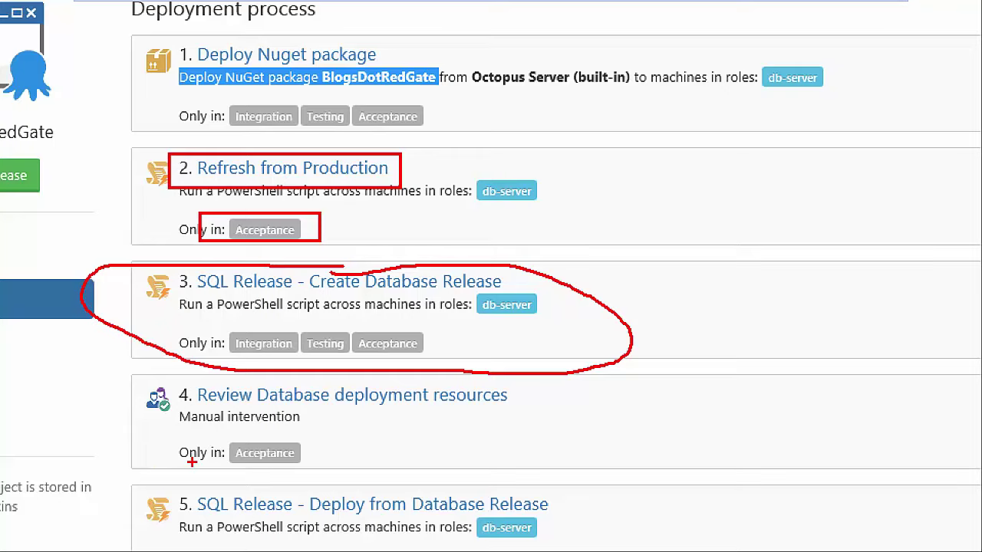
{"action": "mouse_move", "coordinate": [193, 463]}
{"action": "left_mouse_down"}
{"action": "mouse_move", "coordinate": [334, 476]}
{"action": "mouse_move", "coordinate": [254, 441]}
{"action": "mouse_move", "coordinate": [193, 448]}
{"action": "mouse_move", "coordinate": [192, 458]}
{"action": "left_mouse_up"}
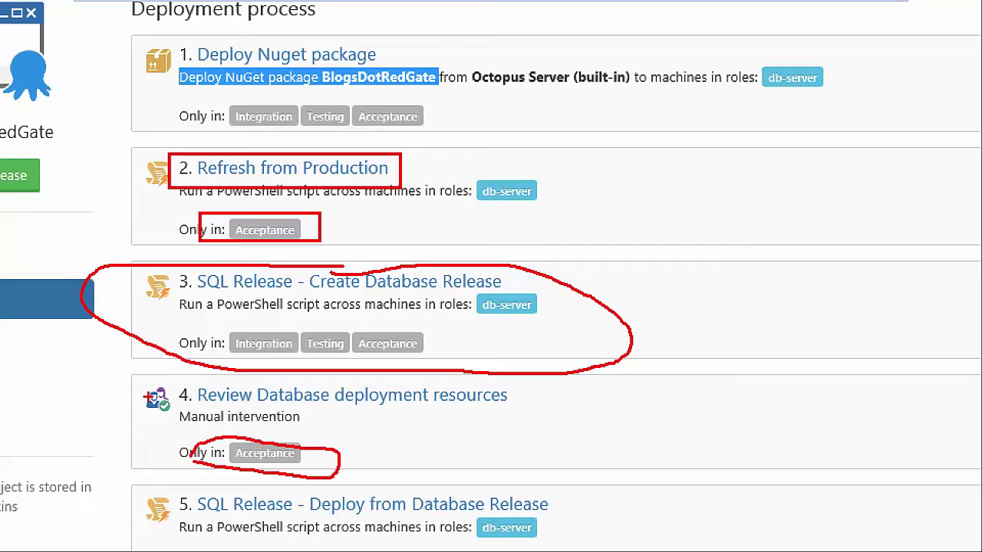
{"action": "mouse_move", "coordinate": [146, 385]}
{"action": "left_mouse_down"}
{"action": "mouse_move", "coordinate": [177, 407]}
{"action": "mouse_move", "coordinate": [346, 438]}
{"action": "left_mouse_up"}
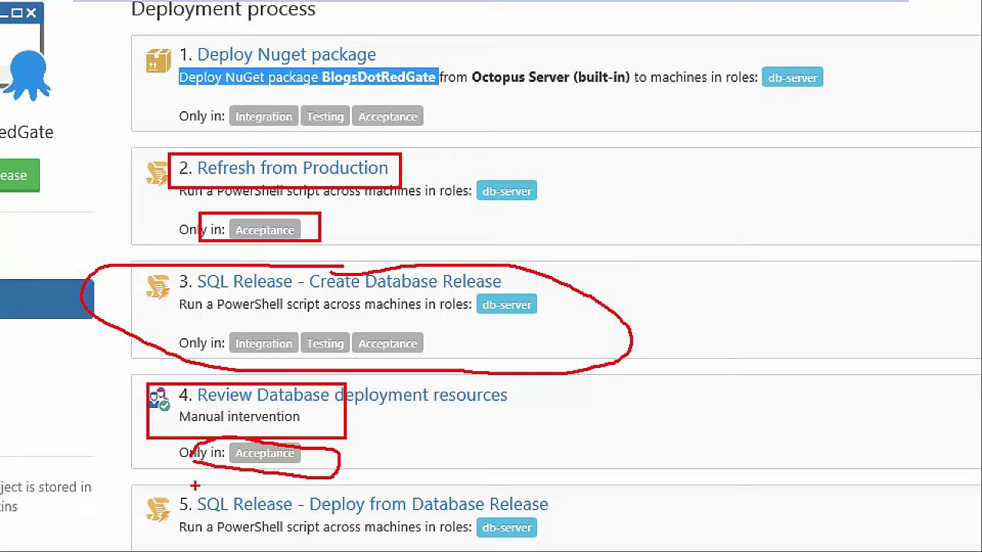
{"action": "left_click_drag", "start_coordinate": [185, 490], "coordinate": [193, 535]}
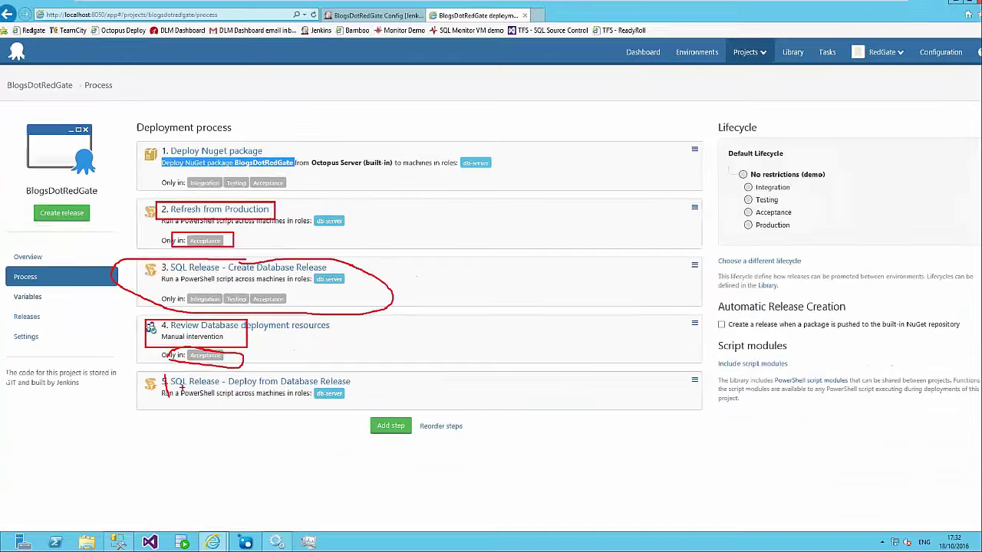
{"action": "key", "text": "Escape"}
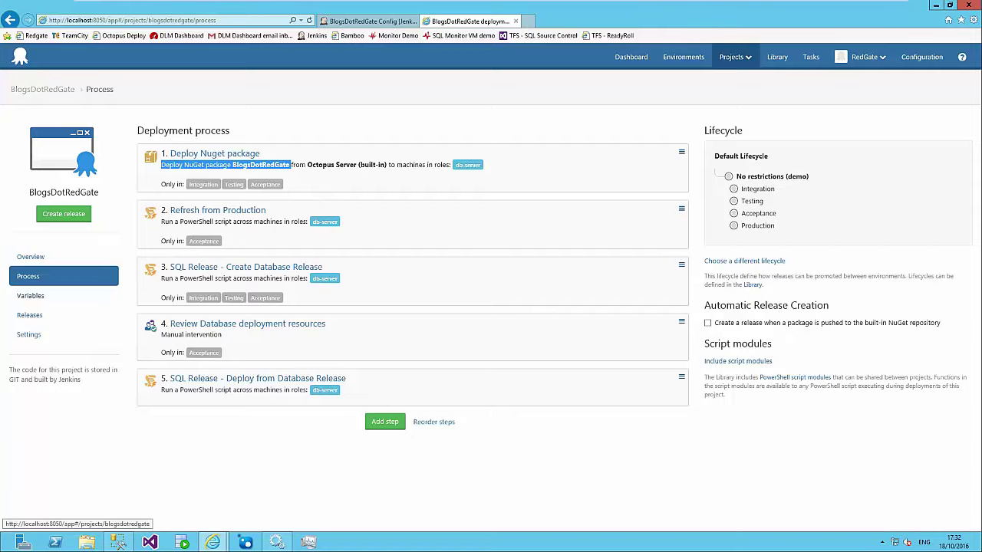
Open the task log of release 0.0.28's Acceptance deployment and collapse the sections from Acquire packages through Step 3.
{"action": "left_click", "coordinate": [42, 89]}
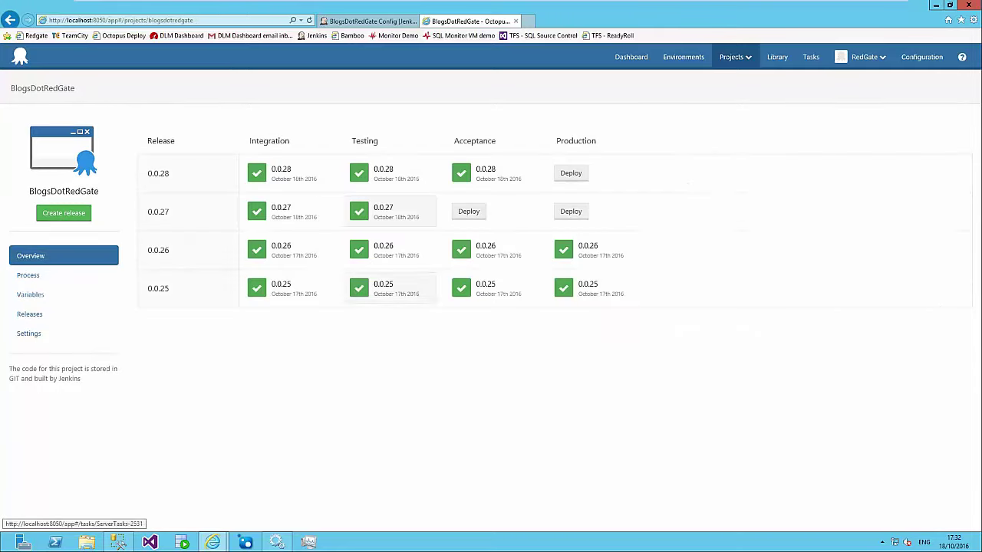
{"action": "left_click", "coordinate": [474, 178]}
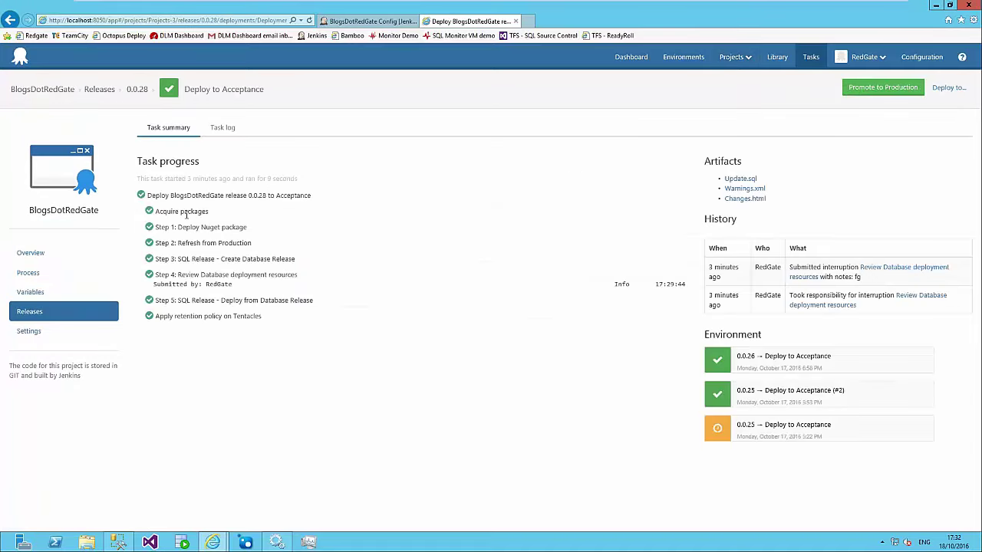
{"action": "left_click", "coordinate": [223, 129]}
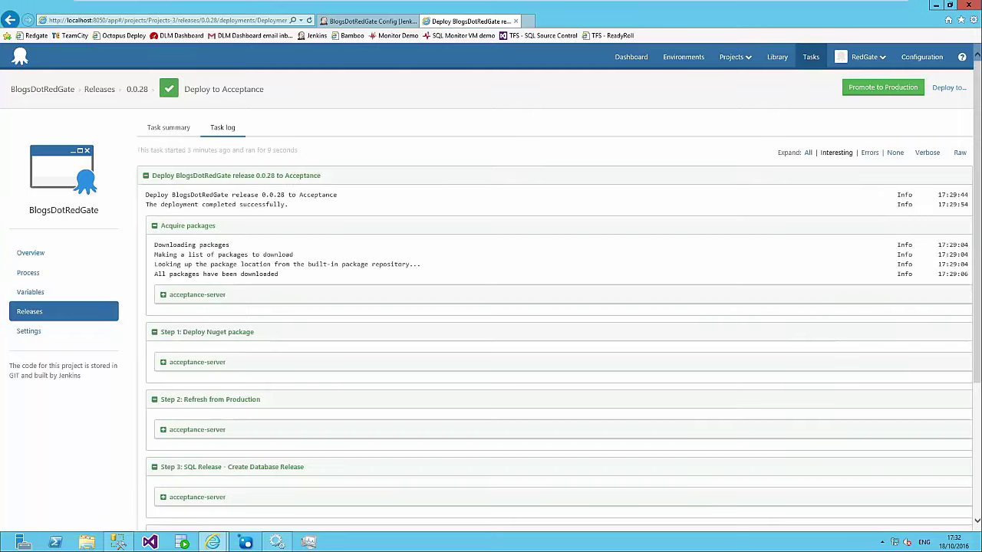
{"action": "left_click", "coordinate": [146, 177]}
{"action": "left_click", "coordinate": [146, 177]}
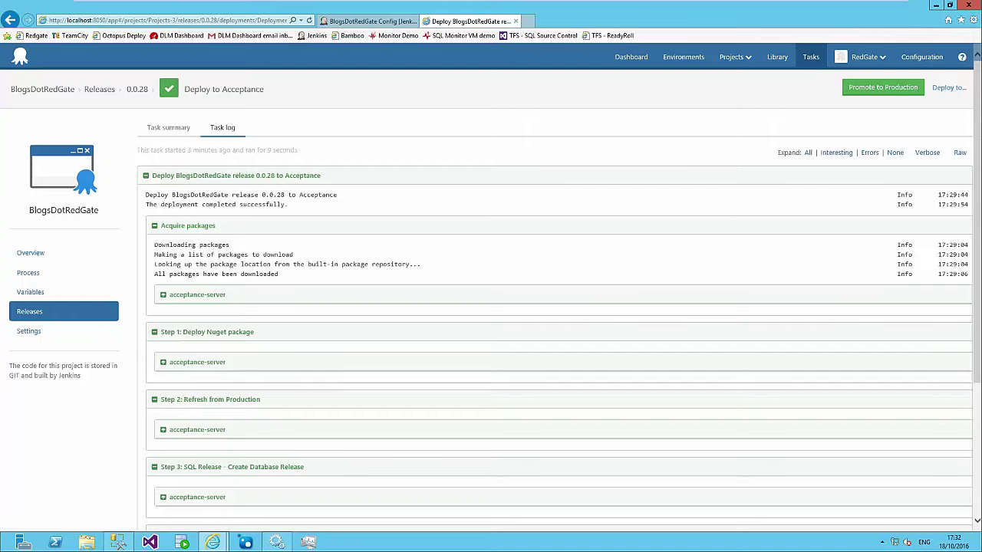
{"action": "left_click", "coordinate": [154, 227]}
{"action": "left_click", "coordinate": [154, 252]}
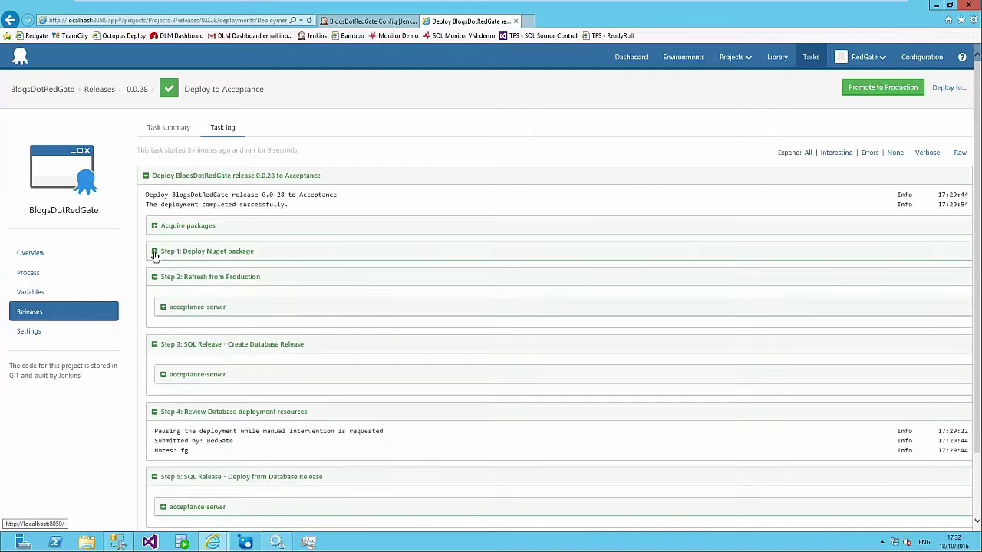
{"action": "left_click", "coordinate": [154, 277]}
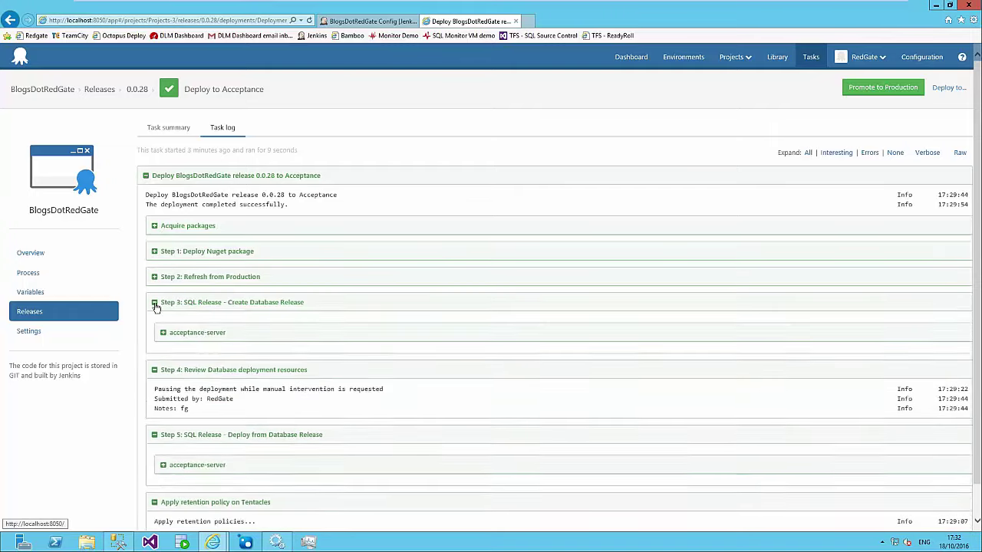
{"action": "left_click", "coordinate": [154, 303]}
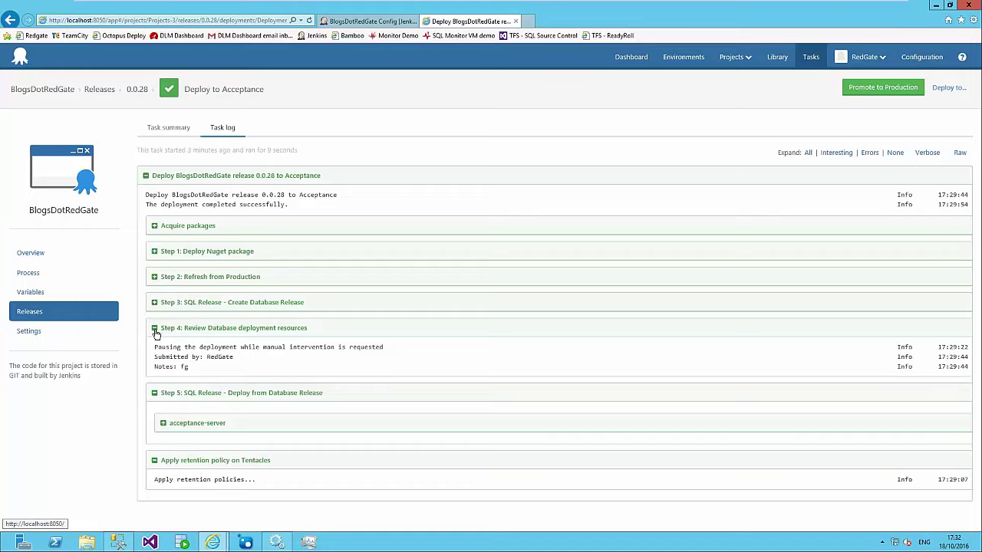
Expand Step 2: Refresh from Production in the log, review its acceptance-server backup and restore entries, and collapse the acceptance-server details.
{"action": "left_click", "coordinate": [154, 277]}
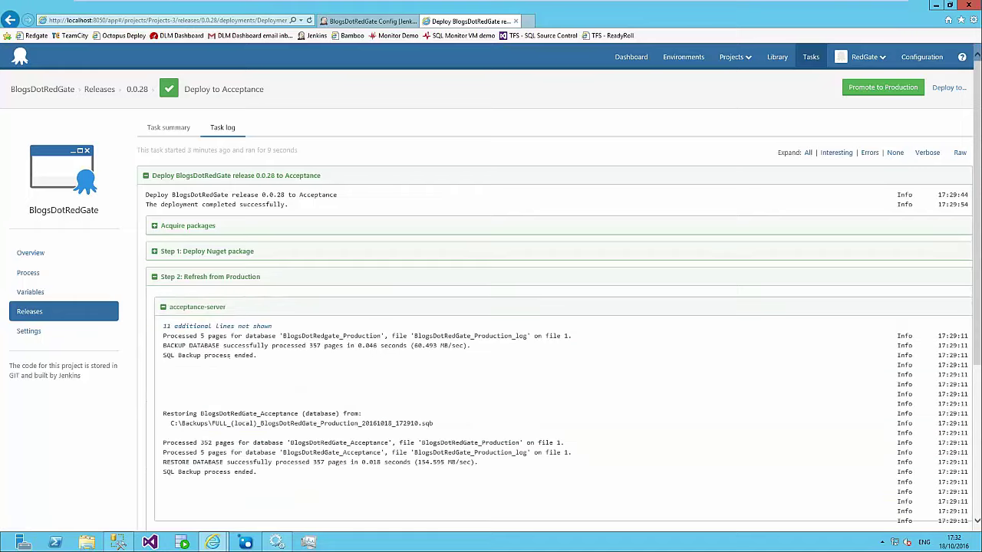
{"action": "left_click_drag", "start_coordinate": [163, 346], "coordinate": [324, 346]}
{"action": "left_click_drag", "start_coordinate": [164, 413], "coordinate": [319, 423]}
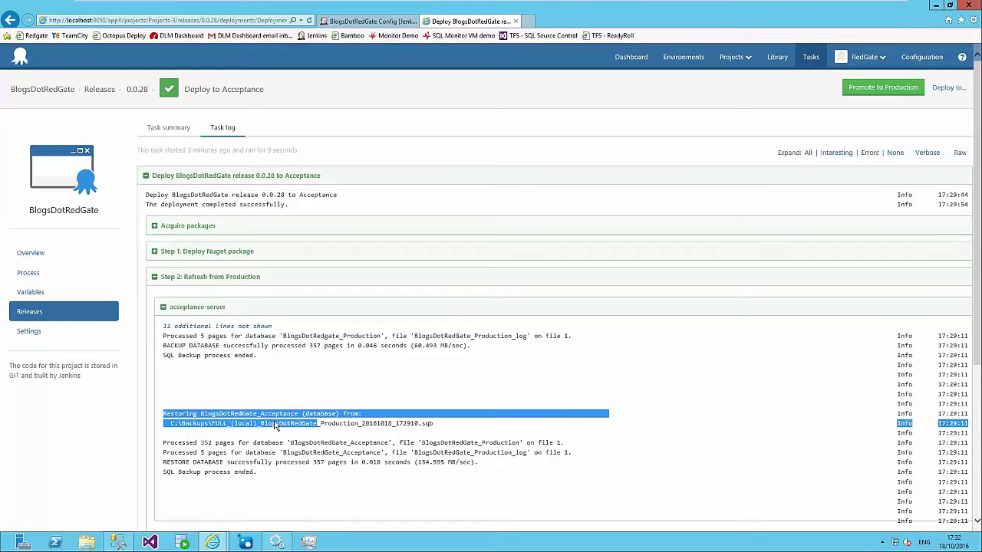
{"action": "left_click_drag", "start_coordinate": [274, 461], "coordinate": [273, 452]}
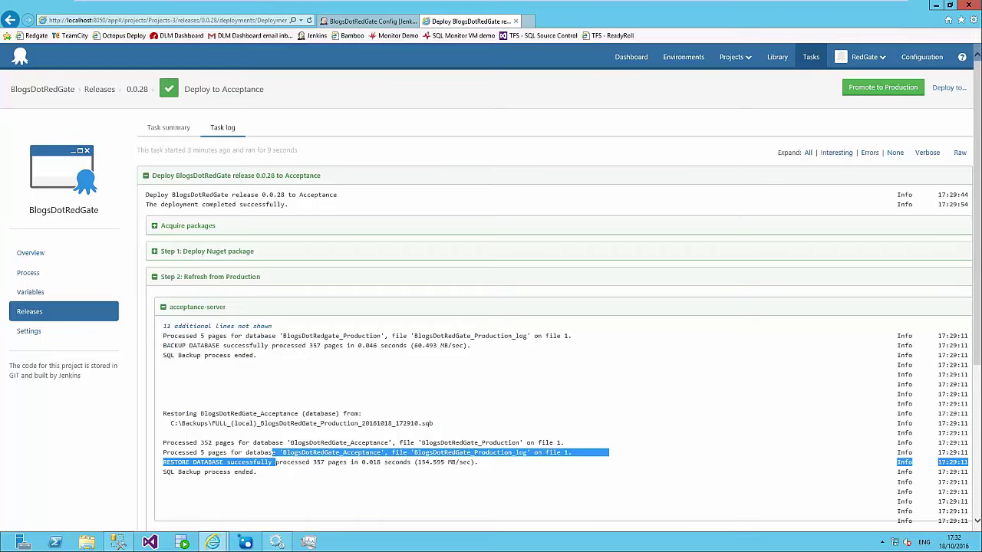
{"action": "left_click", "coordinate": [162, 307]}
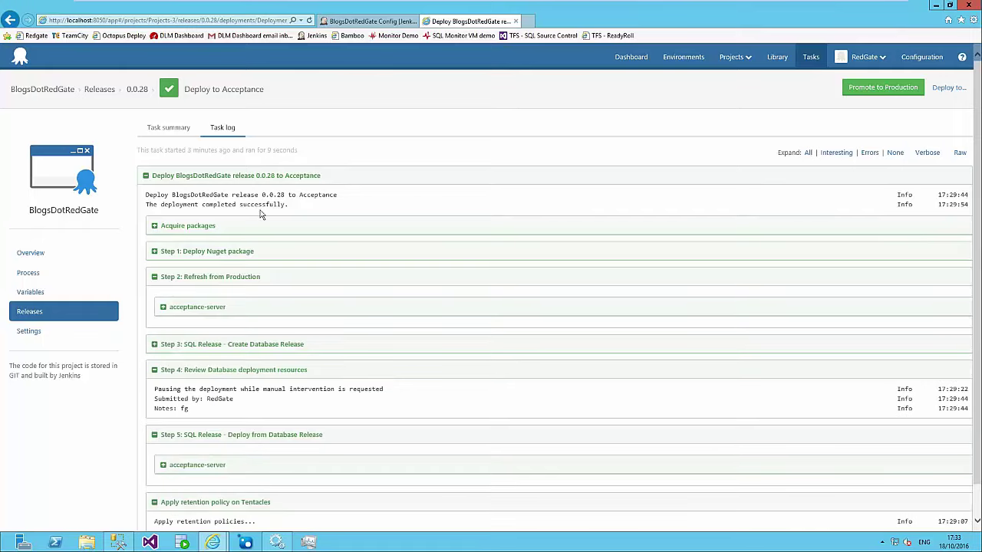
Return to the project overview by way of the release pages, and reopen release 0.0.28's Acceptance deployment to examine its artifacts.
{"action": "left_click", "coordinate": [137, 89]}
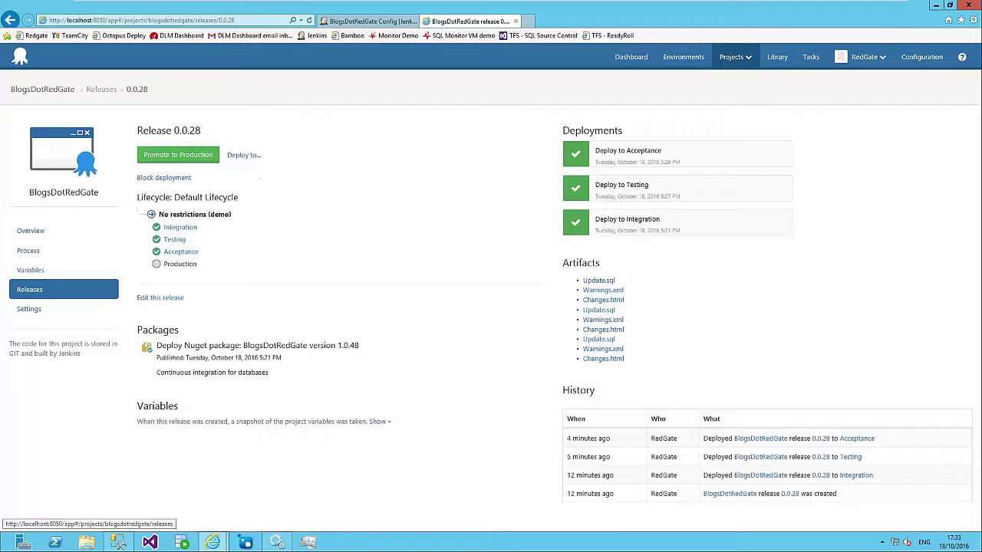
{"action": "left_click", "coordinate": [101, 89]}
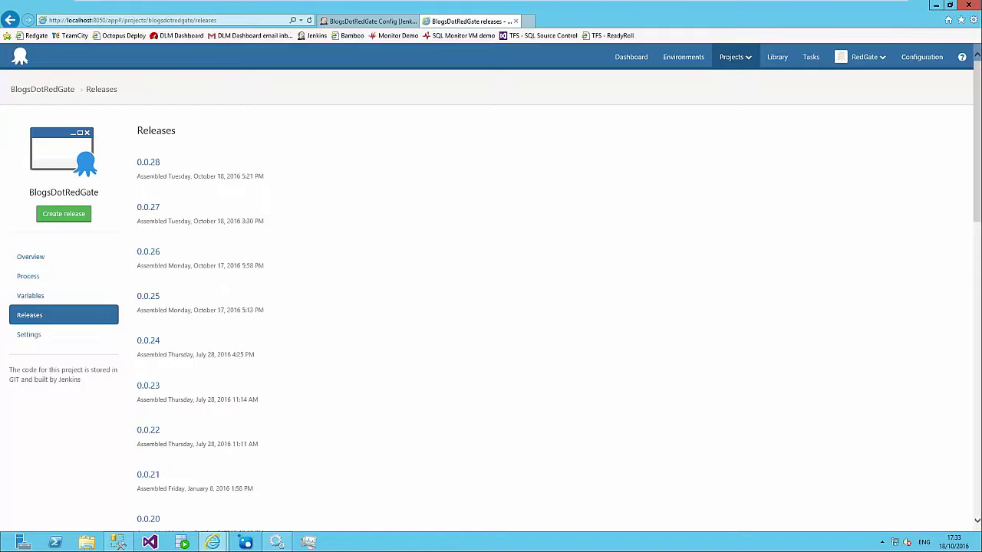
{"action": "left_click", "coordinate": [58, 92]}
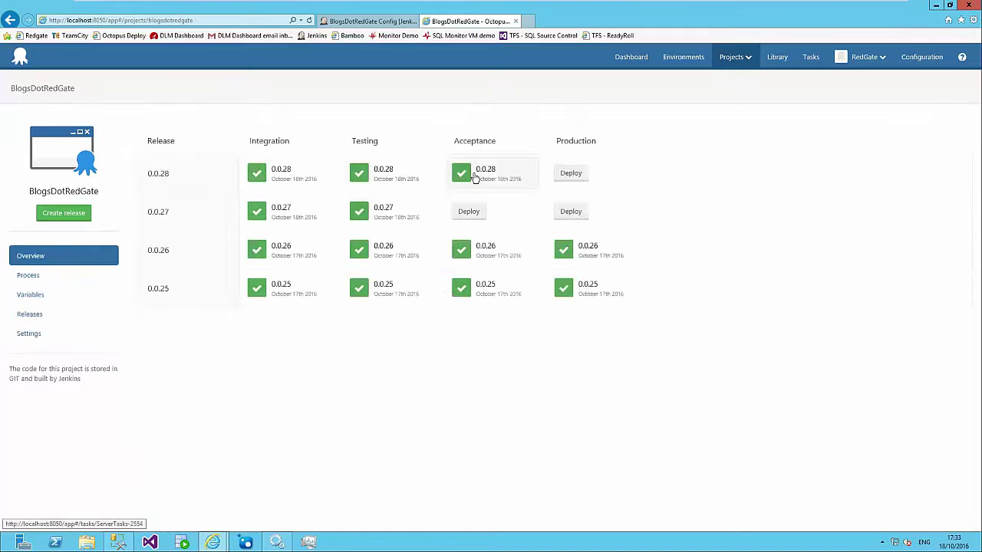
{"action": "left_click", "coordinate": [475, 175]}
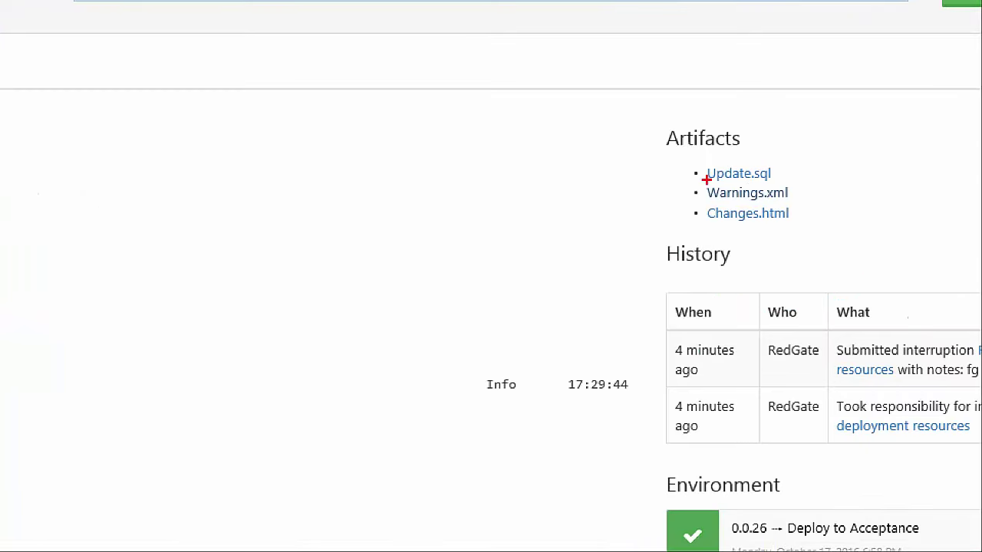
Open the Update.sql artifact of the Acceptance deployment and examine its initial SET and BEGIN TRANSACTION statements.
{"action": "mouse_move", "coordinate": [649, 160]}
{"action": "left_mouse_down"}
{"action": "mouse_move", "coordinate": [722, 127]}
{"action": "mouse_move", "coordinate": [641, 154]}
{"action": "left_mouse_up"}
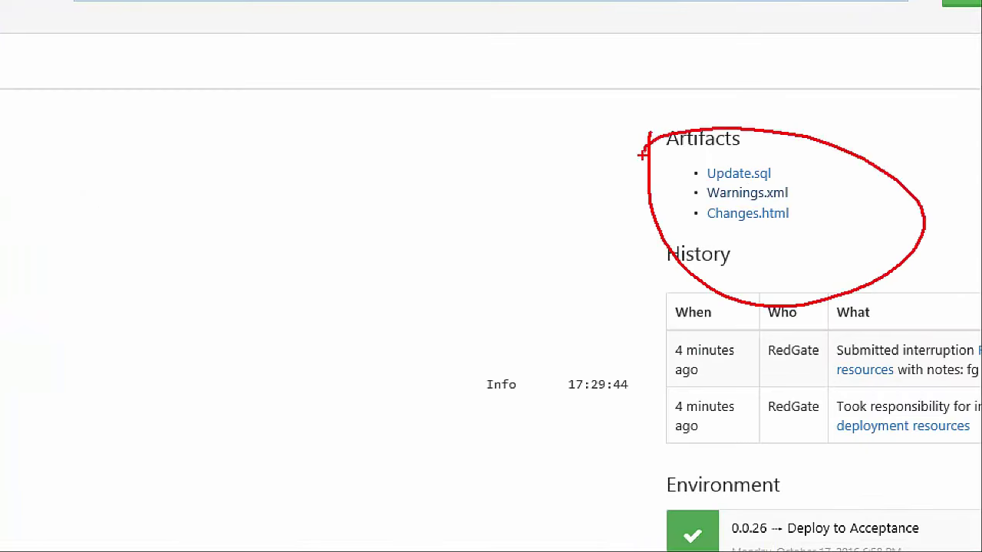
{"action": "key", "text": "Escape"}
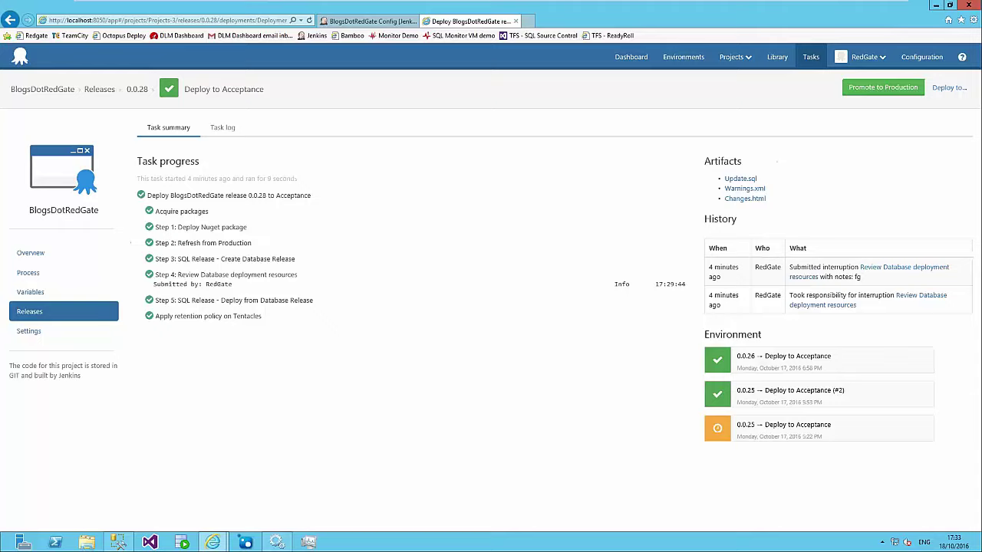
{"action": "left_click", "coordinate": [733, 178]}
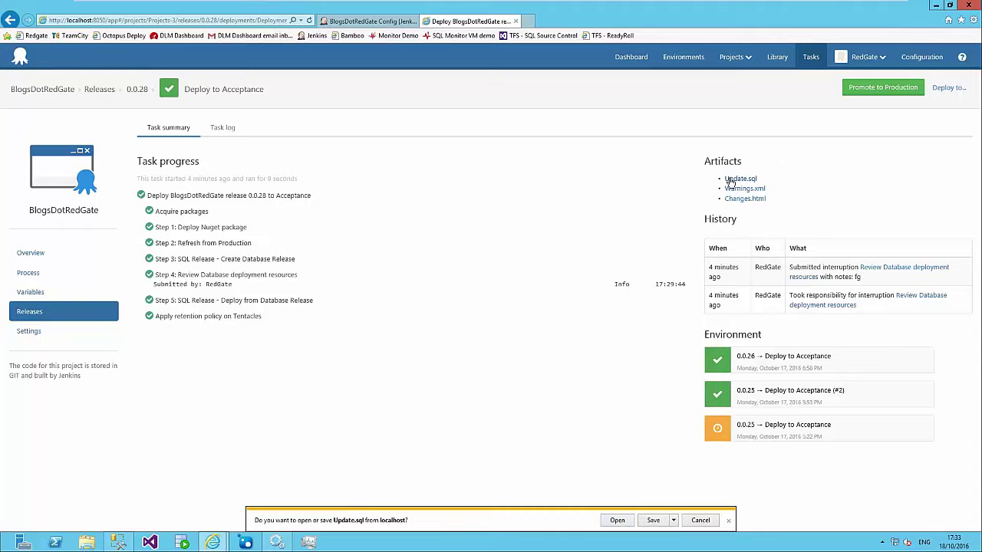
{"action": "left_click", "coordinate": [620, 521]}
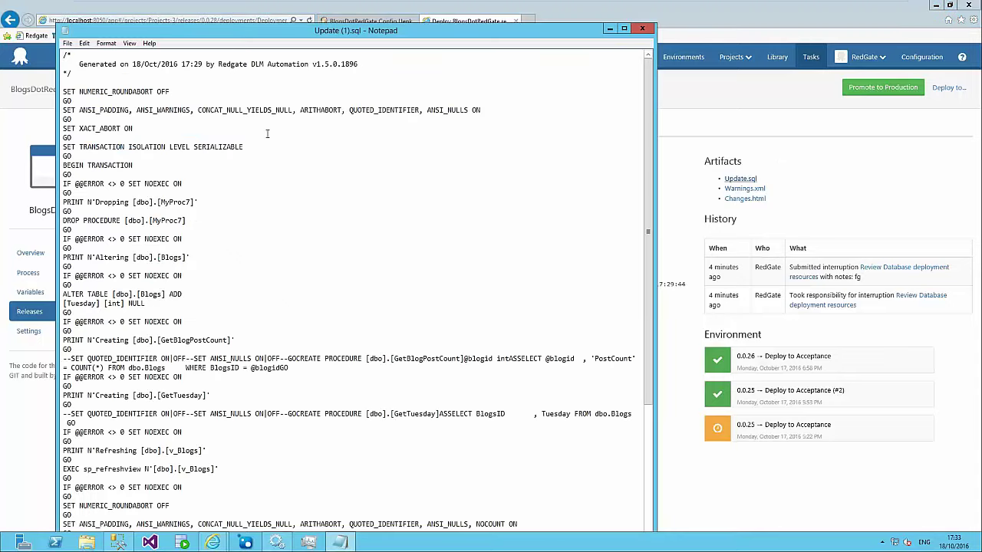
{"action": "left_click_drag", "start_coordinate": [63, 165], "coordinate": [73, 175]}
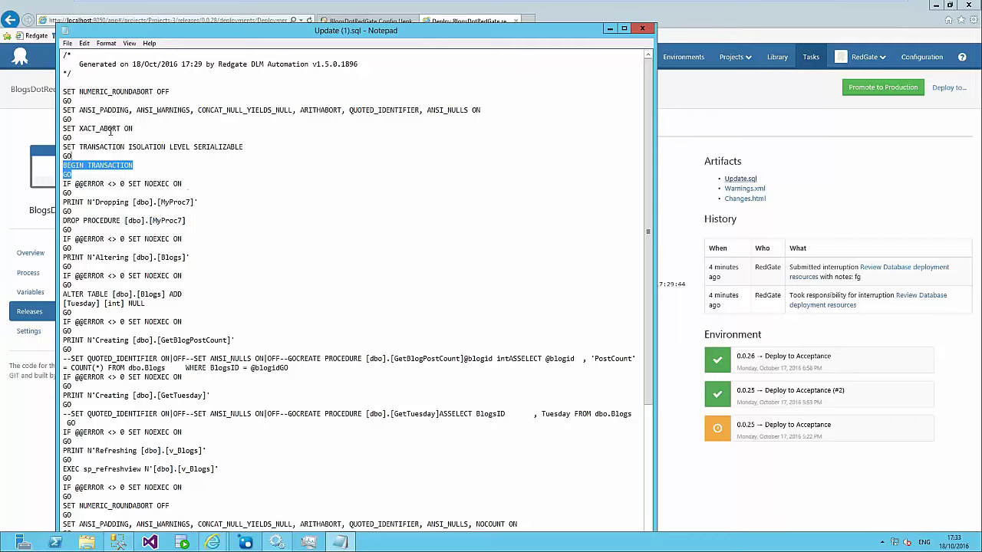
{"action": "left_click_drag", "start_coordinate": [111, 132], "coordinate": [90, 86]}
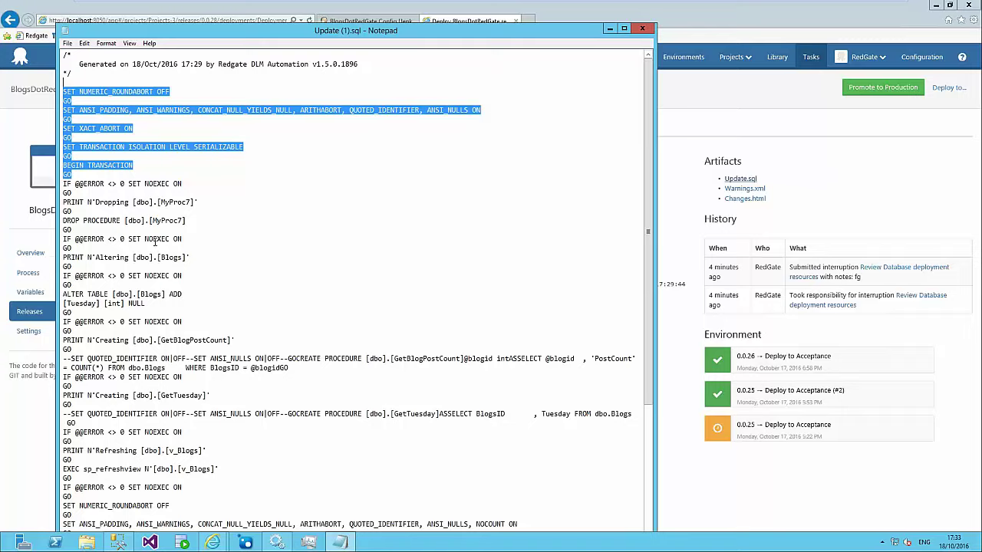
Examine the script's statements for dropping dbo.MyProc7, altering the dbo.Blogs table and creating dbo.GetTuesday.
{"action": "scroll", "coordinate": [157, 242], "scroll_direction": "down", "scroll_amount": 1}
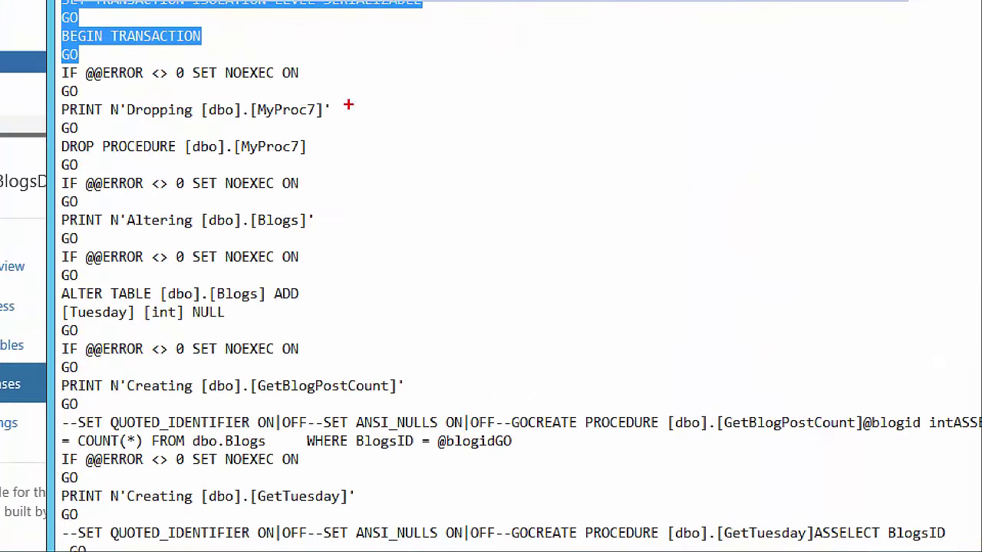
{"action": "mouse_move", "coordinate": [346, 100]}
{"action": "left_mouse_down"}
{"action": "mouse_move", "coordinate": [8, 121]}
{"action": "mouse_move", "coordinate": [223, 182]}
{"action": "mouse_move", "coordinate": [342, 103]}
{"action": "left_mouse_up"}
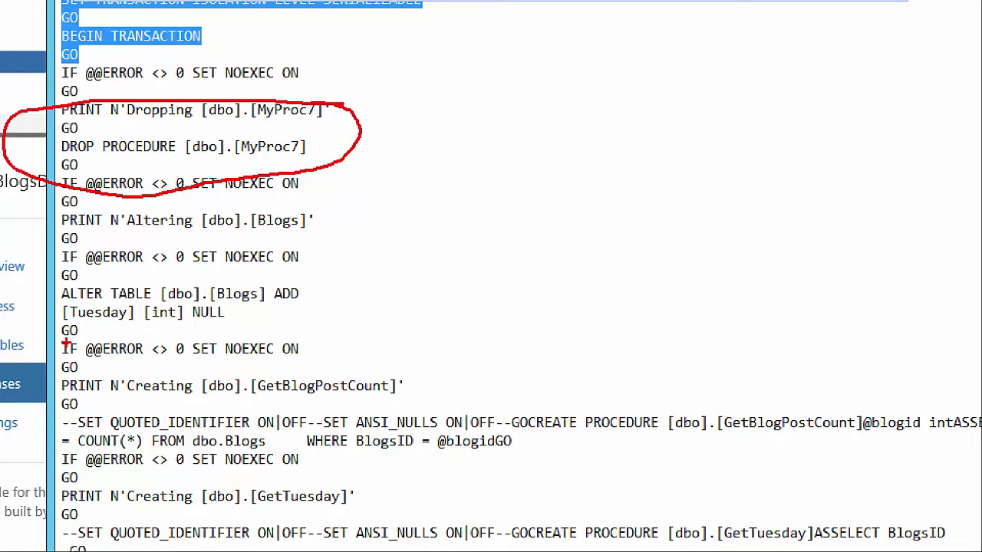
{"action": "mouse_move", "coordinate": [63, 340]}
{"action": "left_mouse_down"}
{"action": "mouse_move", "coordinate": [289, 314]}
{"action": "mouse_move", "coordinate": [201, 252]}
{"action": "mouse_move", "coordinate": [66, 277]}
{"action": "mouse_move", "coordinate": [62, 338]}
{"action": "left_mouse_up"}
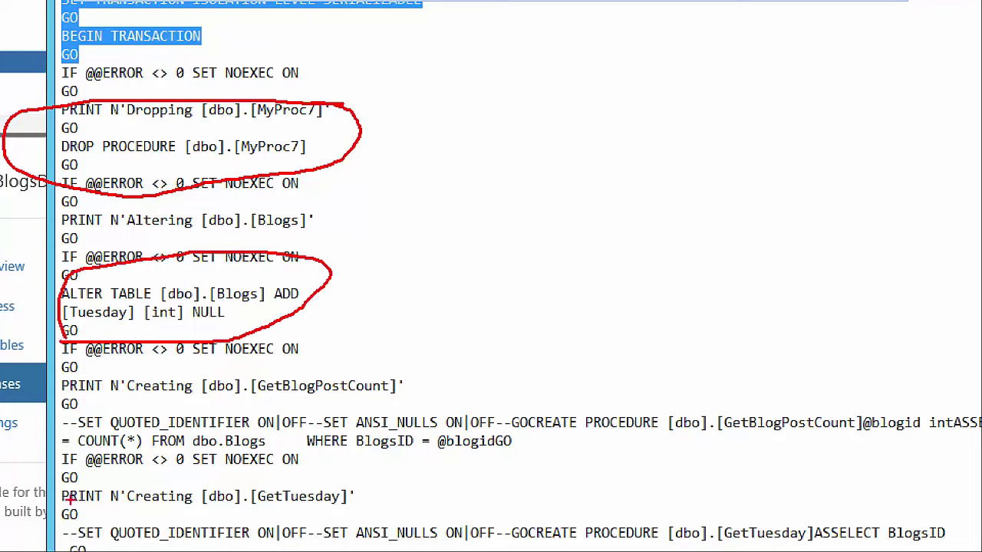
{"action": "left_click_drag", "start_coordinate": [53, 470], "coordinate": [423, 548]}
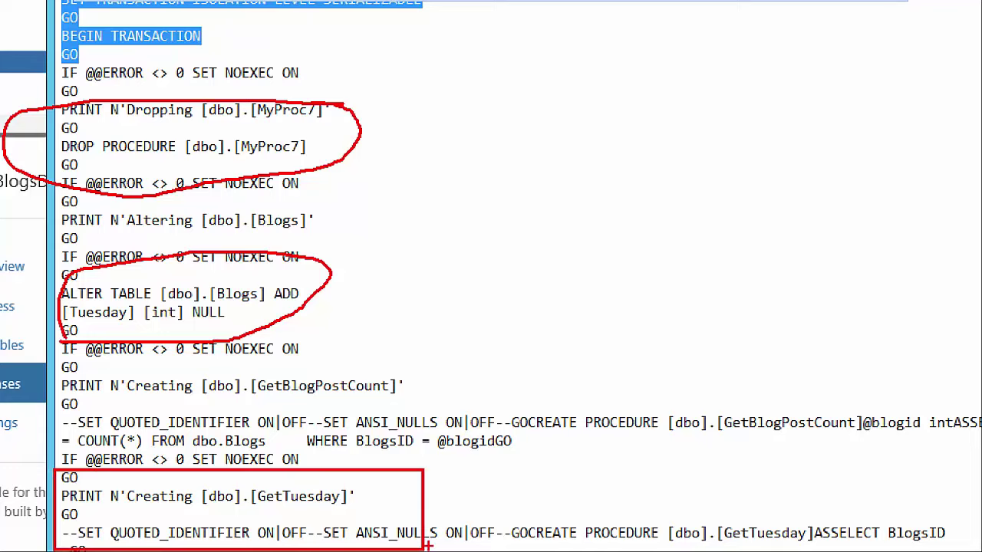
{"action": "key", "text": "Escape"}
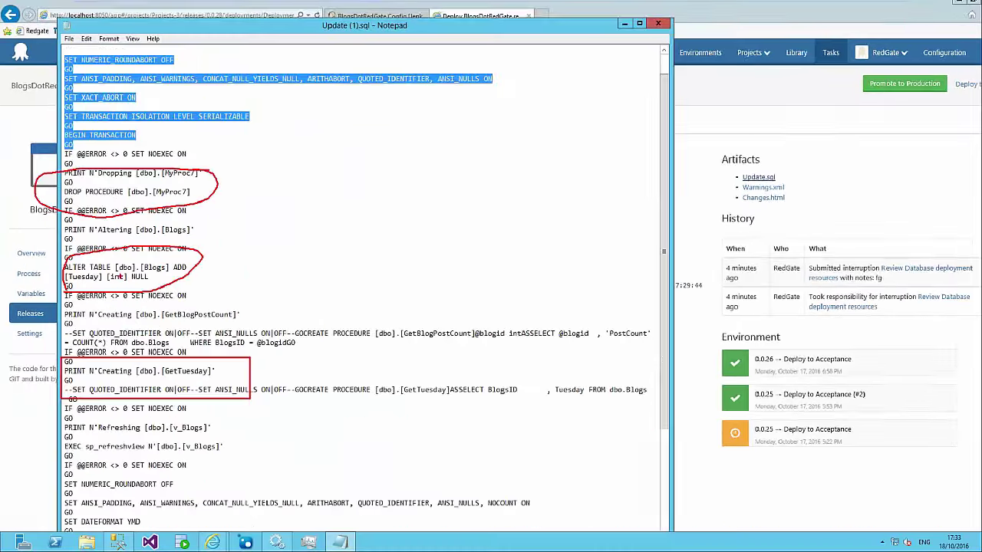
Review the dbo.v_Blogs refresh and the commit and rollback handling at the end of Update.sql, and close the file.
{"action": "scroll", "coordinate": [138, 330], "scroll_direction": "down", "scroll_amount": 5}
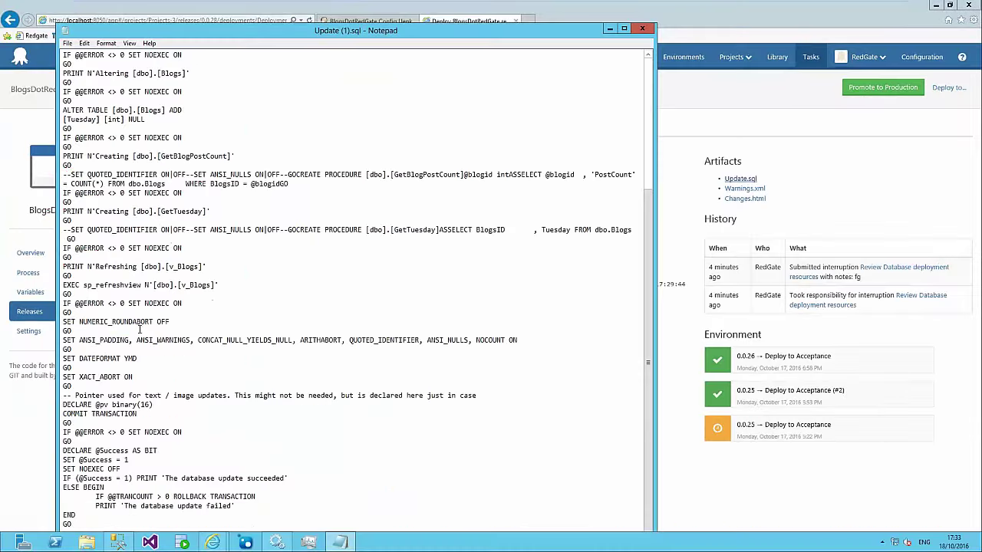
{"action": "key", "text": "ctrl+1"}
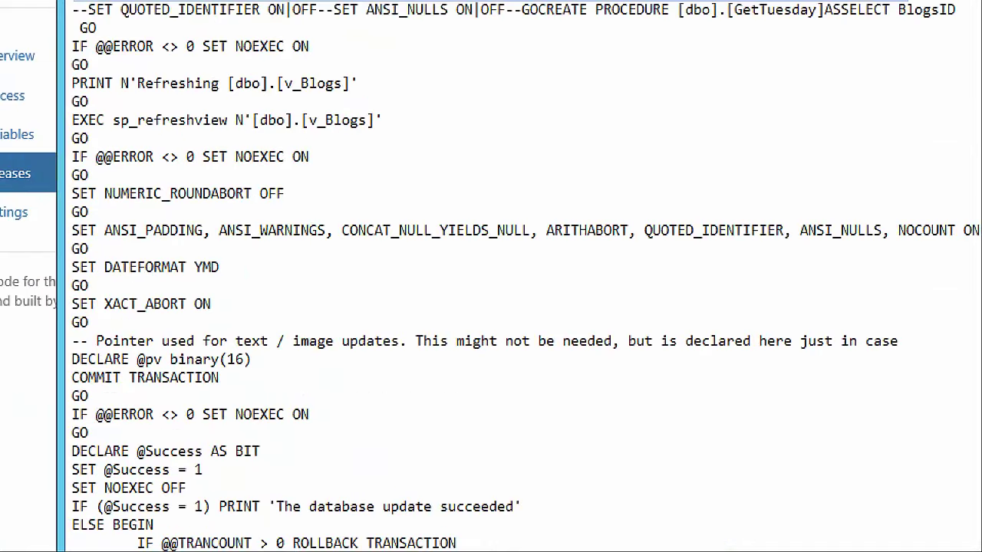
{"action": "left_click", "coordinate": [69, 162]}
{"action": "mouse_move", "coordinate": [311, 59]}
{"action": "left_mouse_down"}
{"action": "mouse_move", "coordinate": [341, 145]}
{"action": "mouse_move", "coordinate": [178, 51]}
{"action": "left_mouse_up"}
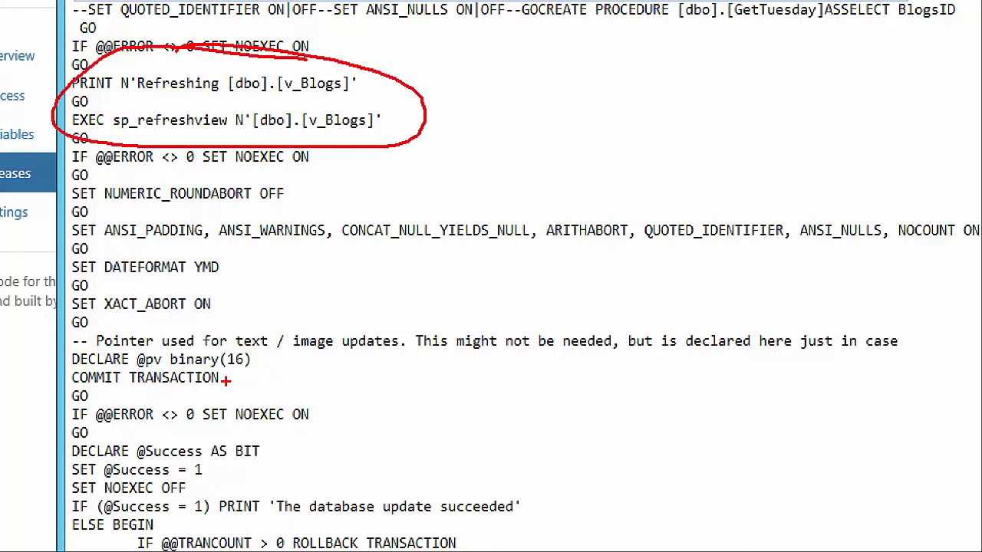
{"action": "mouse_move", "coordinate": [156, 342]}
{"action": "left_mouse_down"}
{"action": "mouse_move", "coordinate": [98, 424]}
{"action": "mouse_move", "coordinate": [424, 549]}
{"action": "mouse_move", "coordinate": [73, 323]}
{"action": "left_mouse_up"}
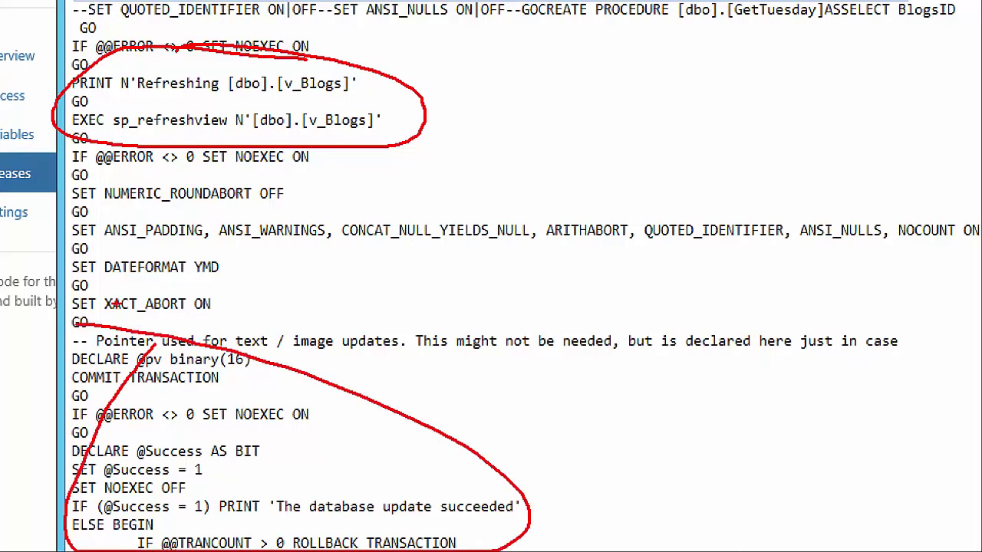
{"action": "key", "text": "Escape"}
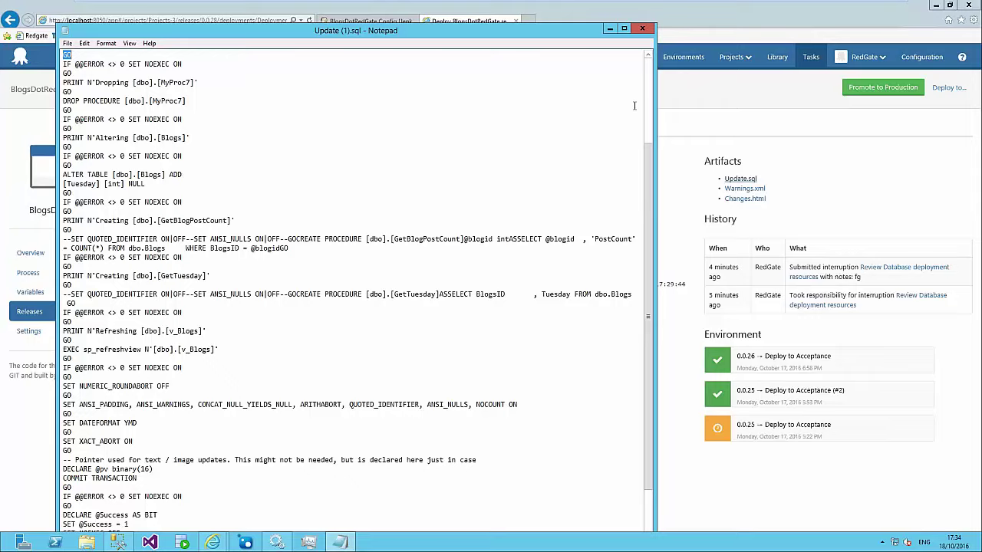
{"action": "left_click", "coordinate": [645, 32]}
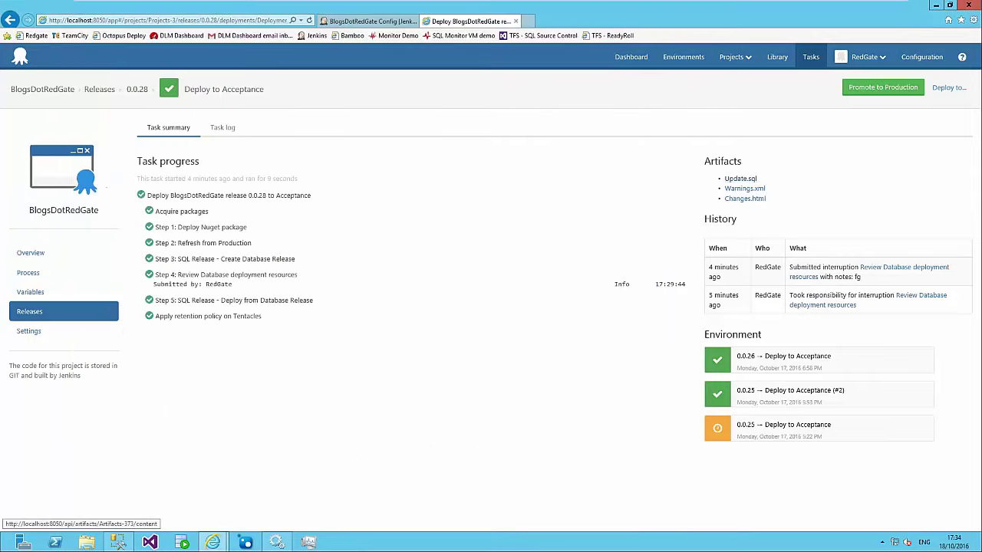
Download and open the Changes.html artifact, and review the added dbo.GetBlogPostCount procedure before collapsing its details.
{"action": "left_click", "coordinate": [737, 199]}
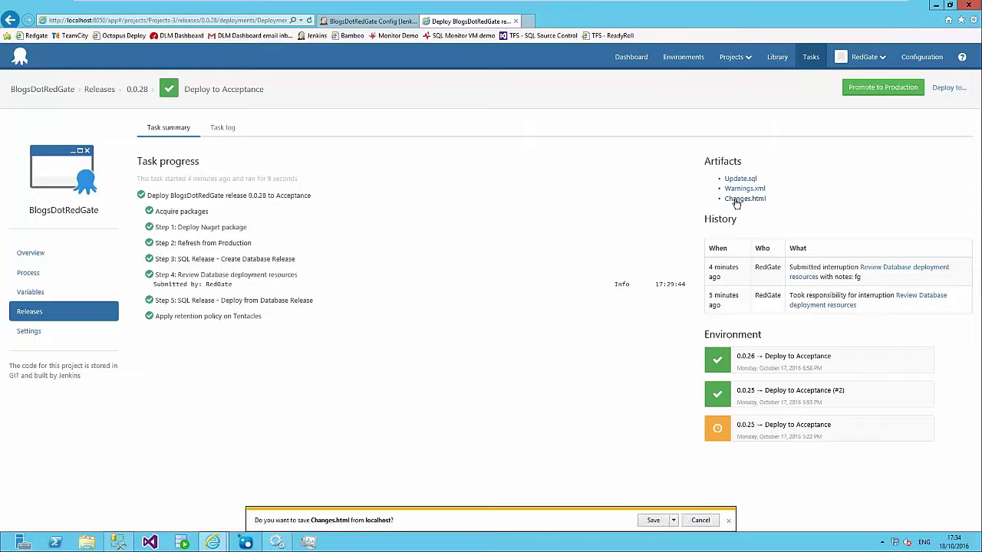
{"action": "left_click", "coordinate": [648, 520]}
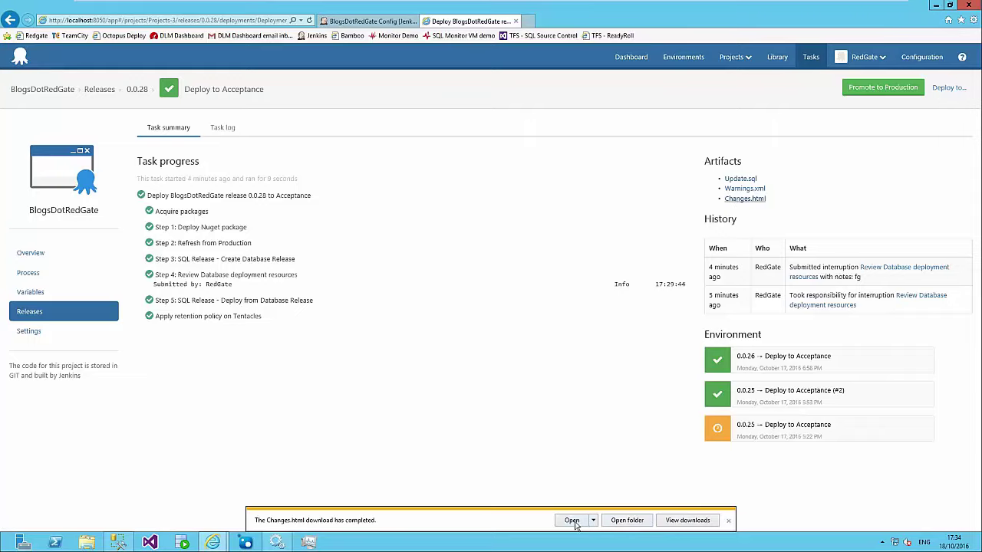
{"action": "left_click", "coordinate": [573, 521]}
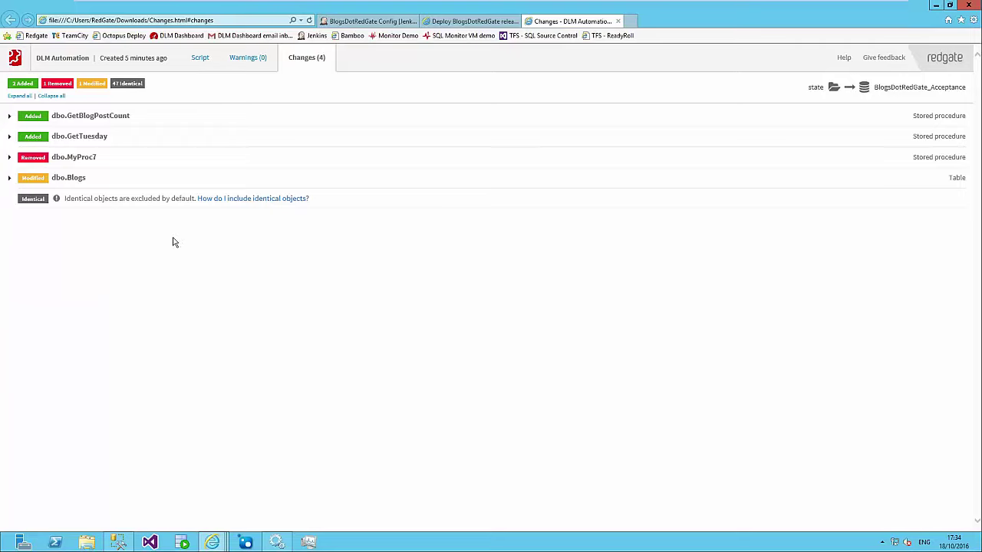
{"action": "left_click", "coordinate": [11, 119]}
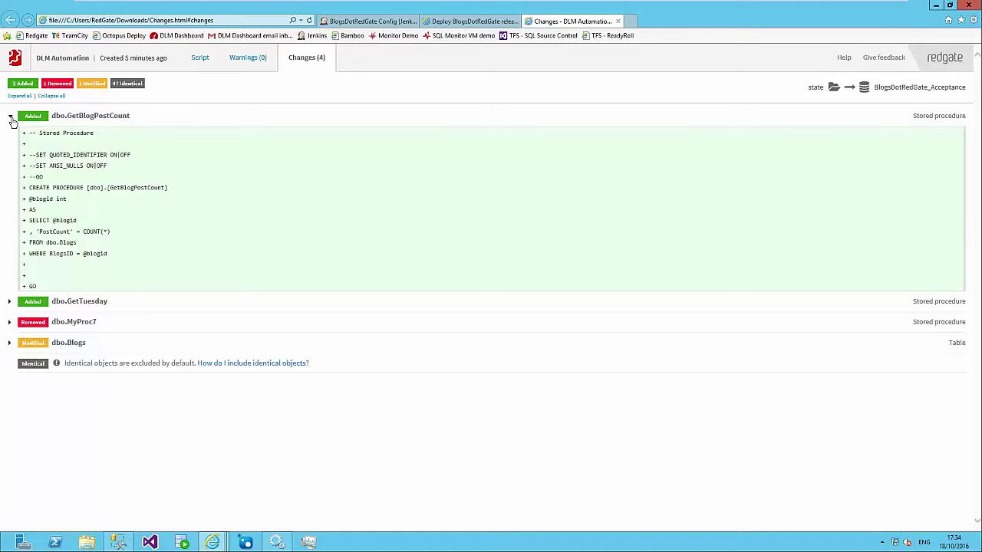
{"action": "left_click", "coordinate": [10, 119]}
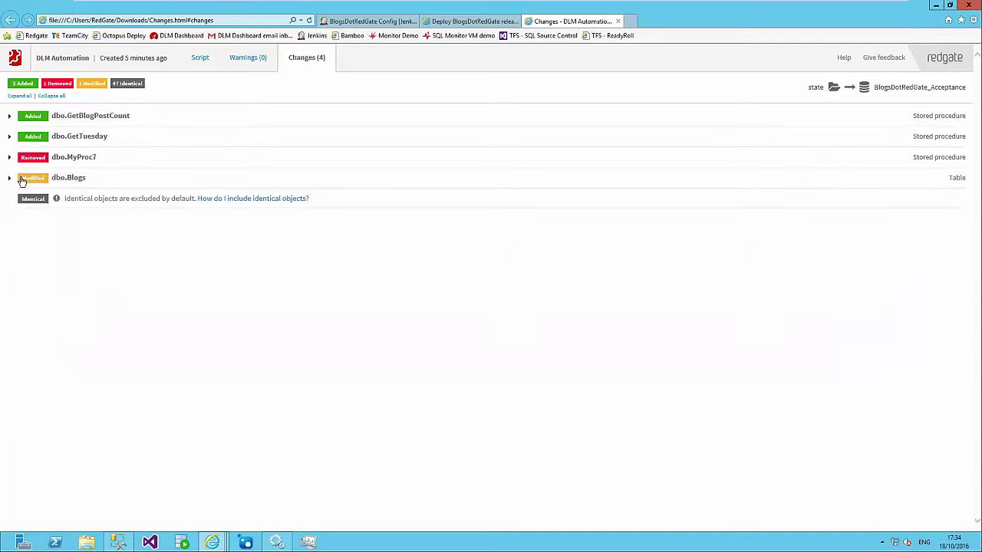
Expand the modified dbo.Blogs table, examine the changed PublishDate and Tuesday column lines, and collapse it.
{"action": "left_click", "coordinate": [23, 179]}
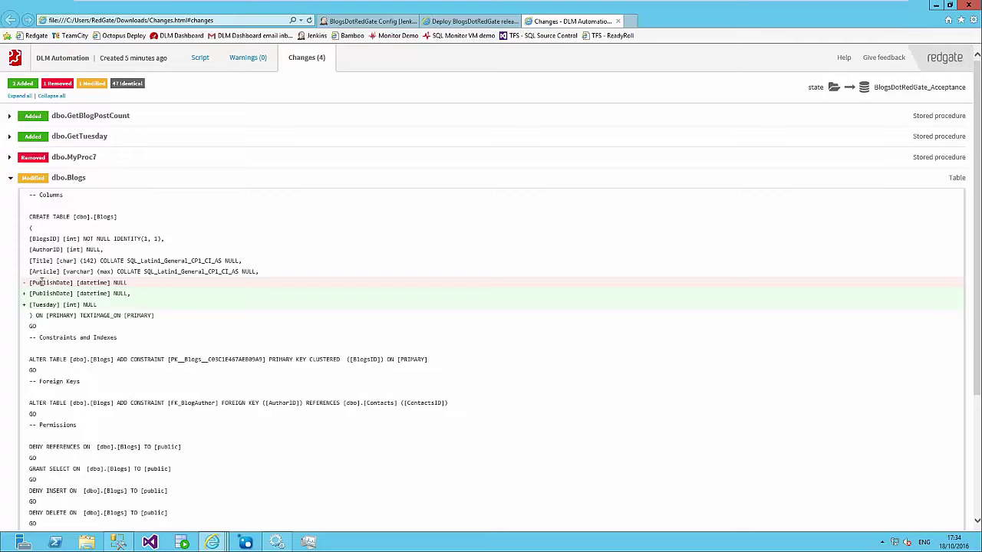
{"action": "left_click_drag", "start_coordinate": [41, 283], "coordinate": [60, 306]}
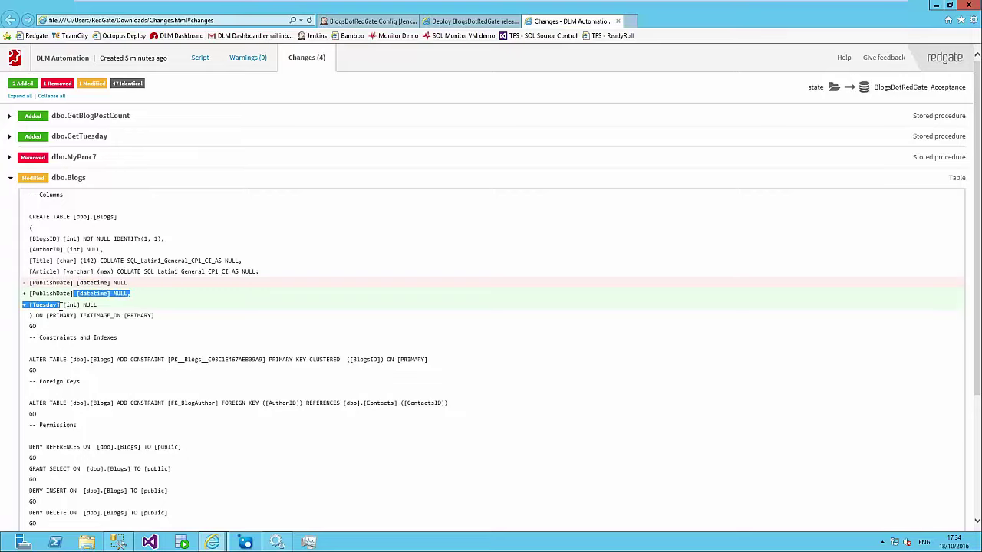
{"action": "left_click", "coordinate": [60, 306]}
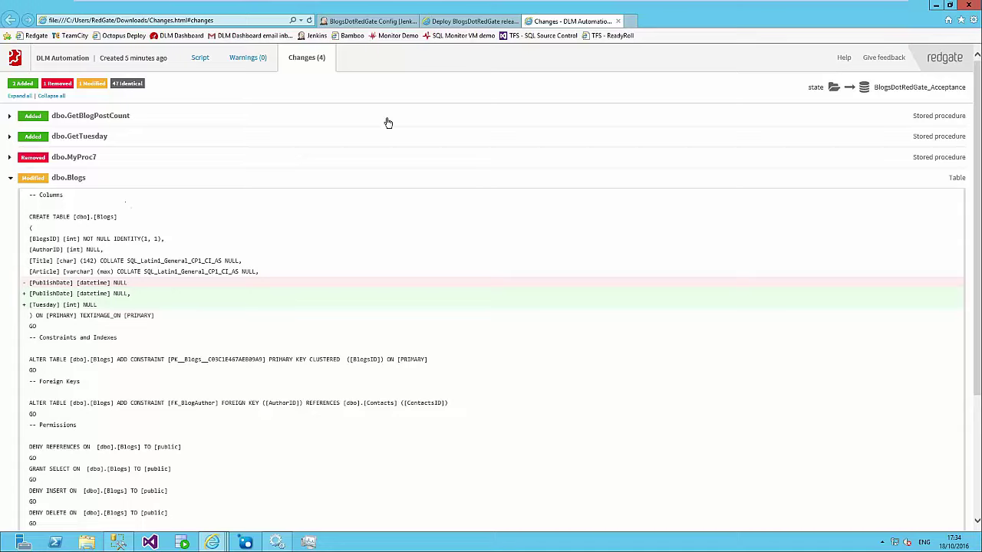
{"action": "left_click", "coordinate": [12, 179]}
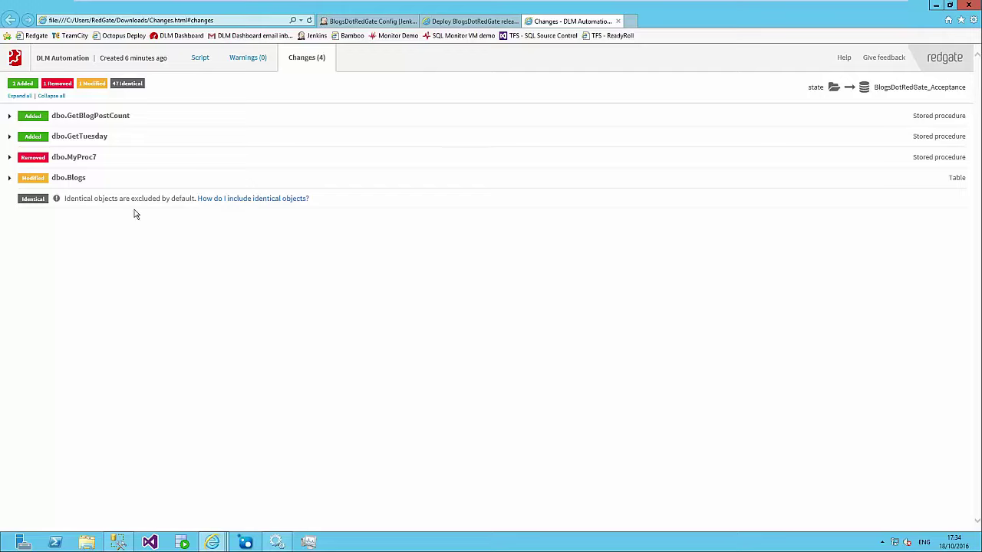
Open the report's update script and review it through to its end, returning to the beginning.
{"action": "left_click", "coordinate": [204, 60]}
{"action": "scroll", "coordinate": [174, 310], "scroll_direction": "down", "scroll_amount": 5}
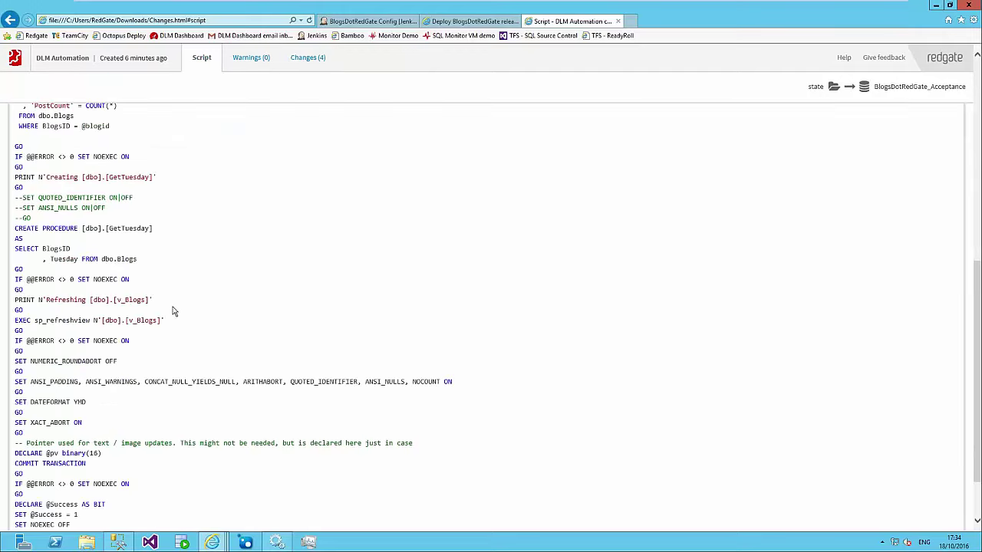
{"action": "scroll", "coordinate": [173, 311], "scroll_direction": "down", "scroll_amount": 3}
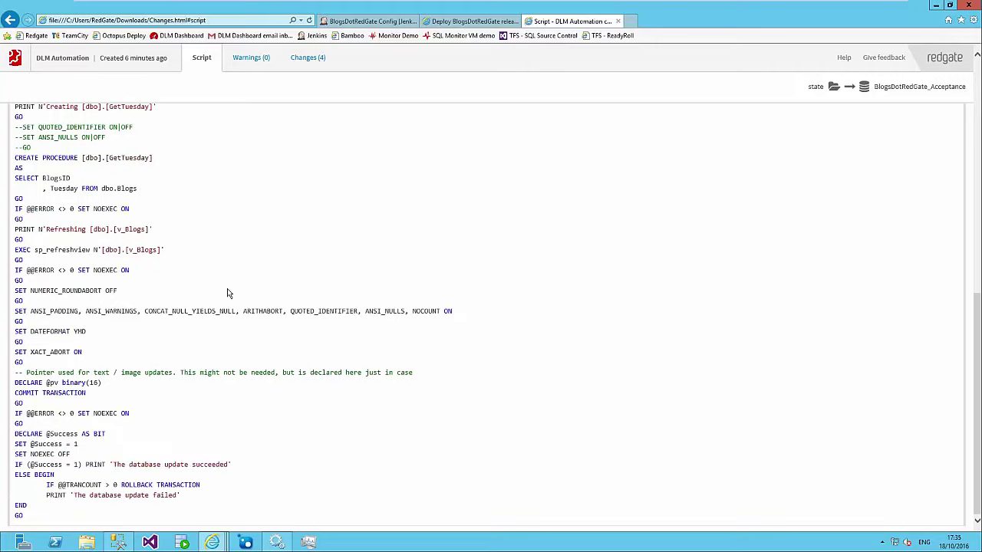
{"action": "scroll", "coordinate": [346, 271], "scroll_direction": "up", "scroll_amount": 15}
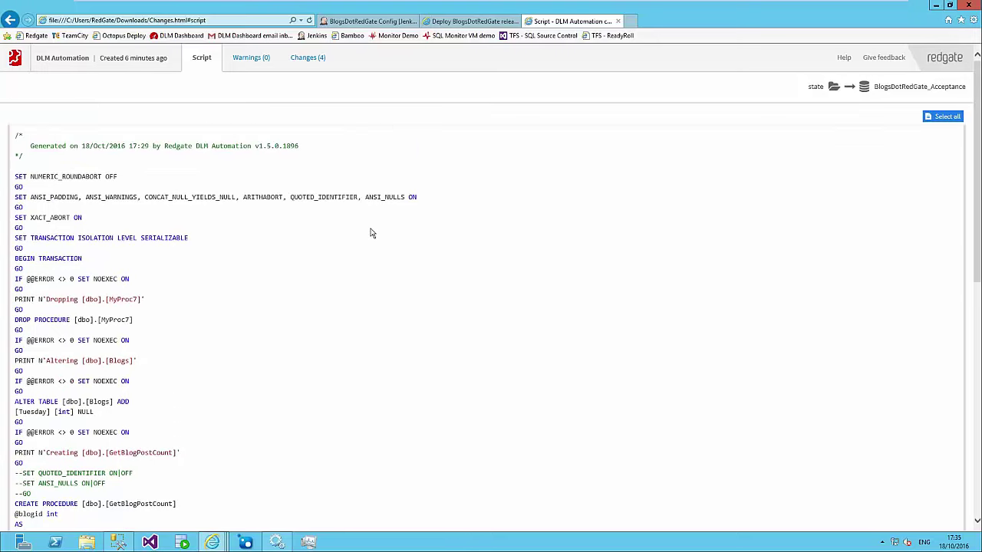
Close the changes report and begin promoting release 0.0.28 to Production.
{"action": "left_click", "coordinate": [618, 21]}
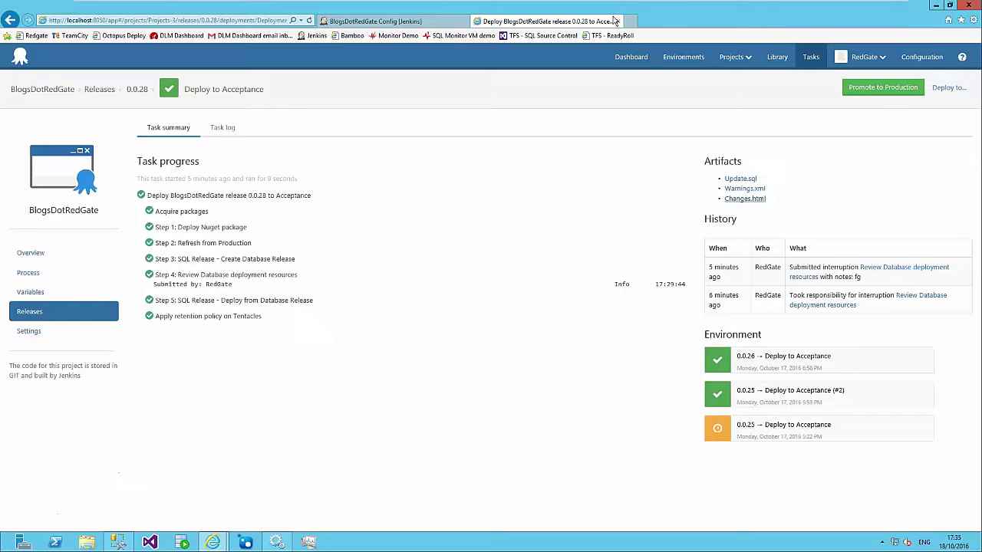
{"action": "left_click", "coordinate": [853, 89]}
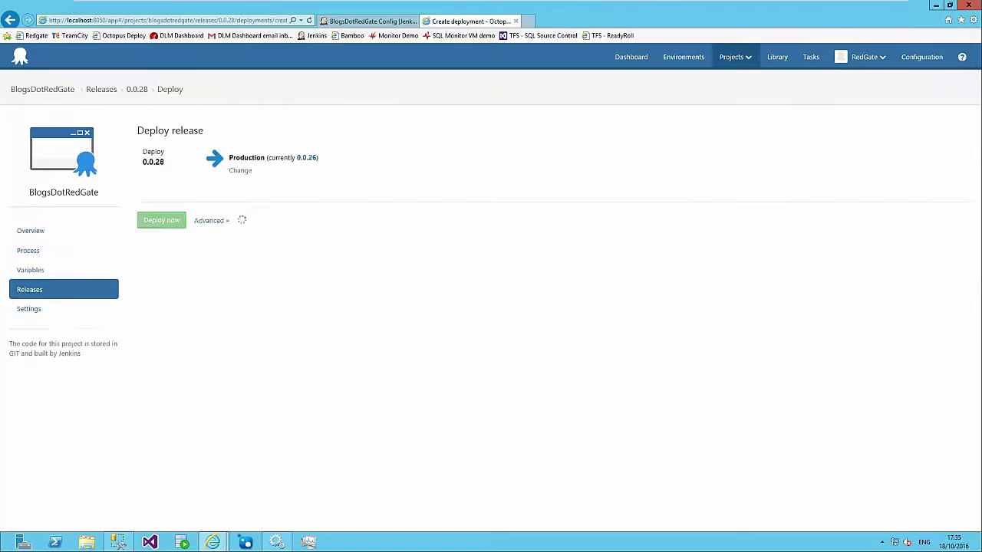
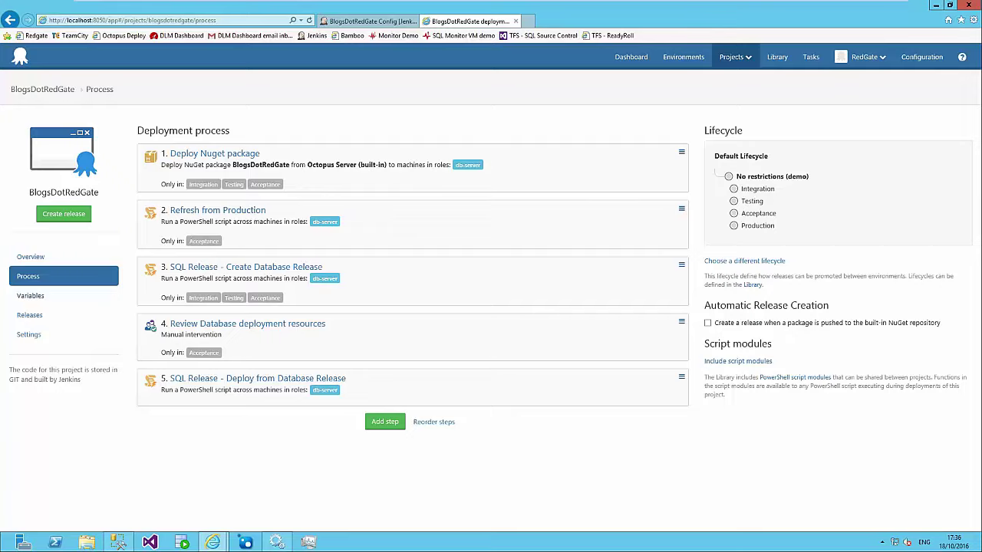
Review the step types available for the deployment process without adding one, and return to the BlogsDotRedGate overview.
{"action": "left_click", "coordinate": [384, 422]}
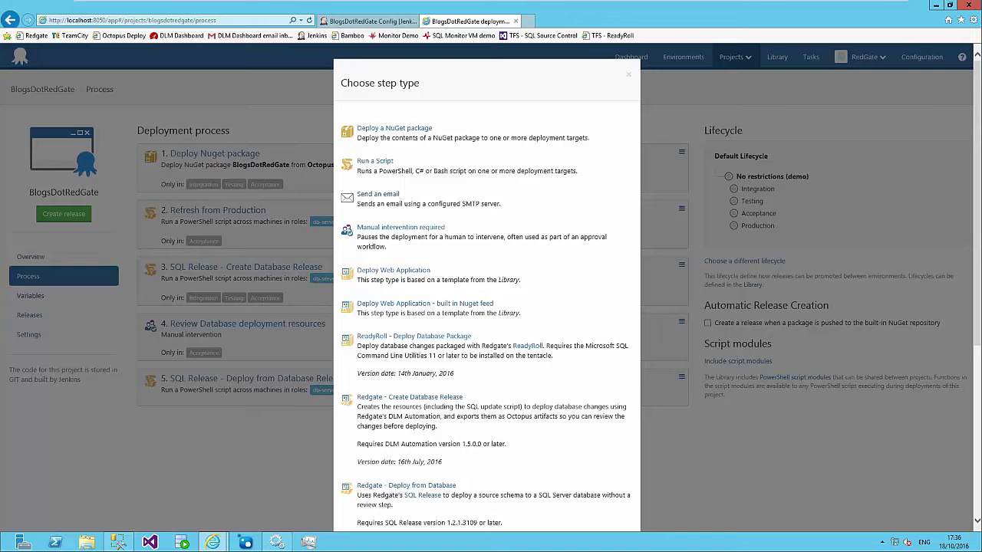
{"action": "left_click", "coordinate": [629, 76]}
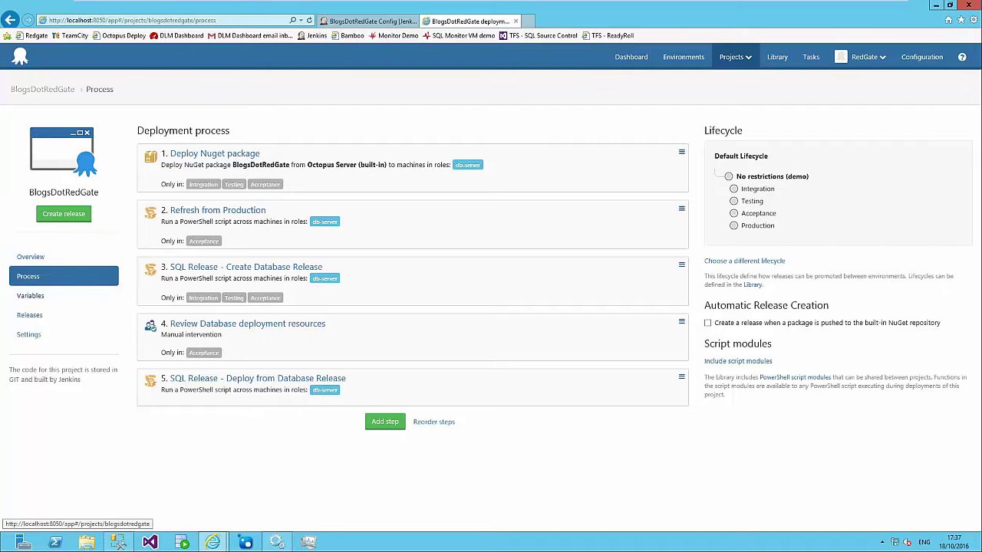
{"action": "left_click", "coordinate": [42, 90]}
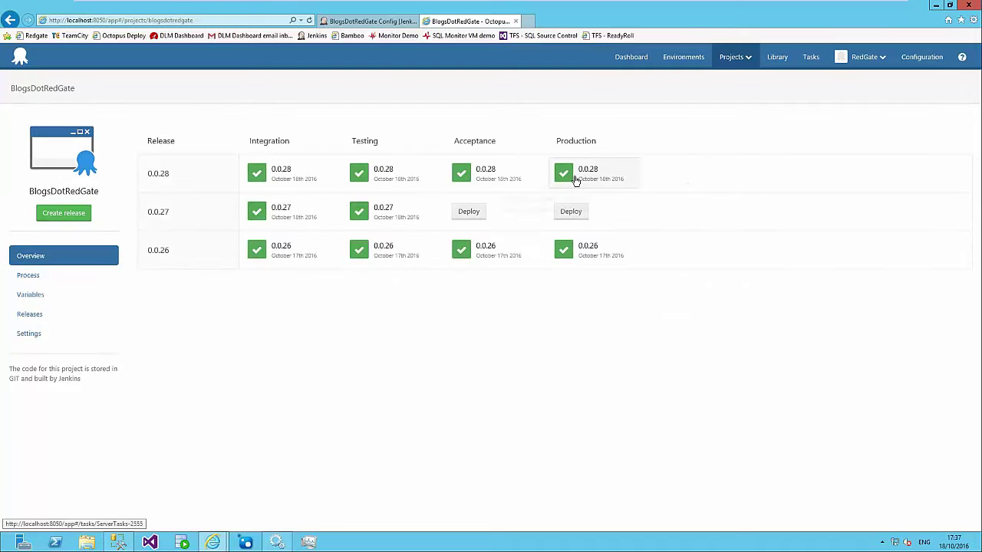
Open release 0.0.28's Acceptance deployment summary, and switch to SQL Server Management Studio to view the SQL Source Control commit page.
{"action": "left_click", "coordinate": [471, 175]}
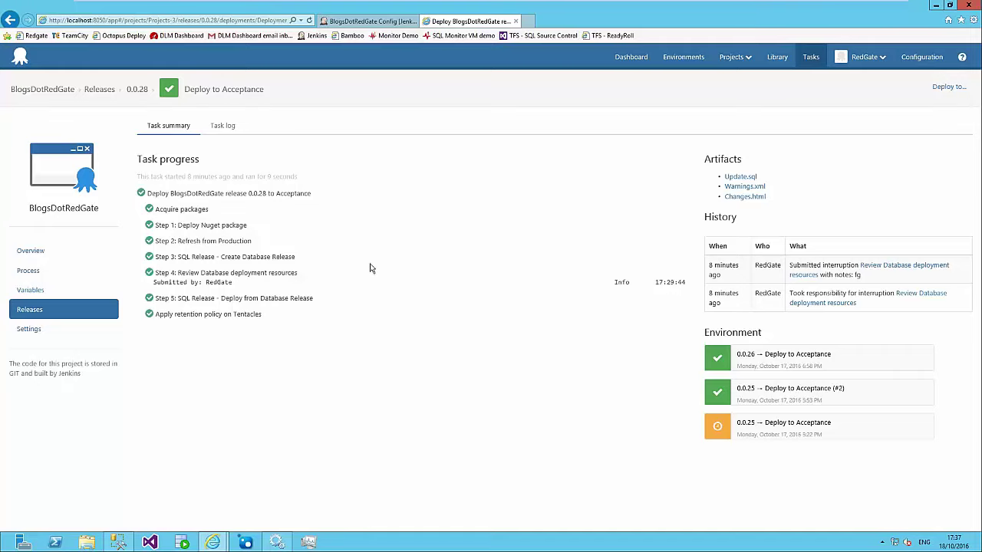
{"action": "left_click", "coordinate": [118, 543]}
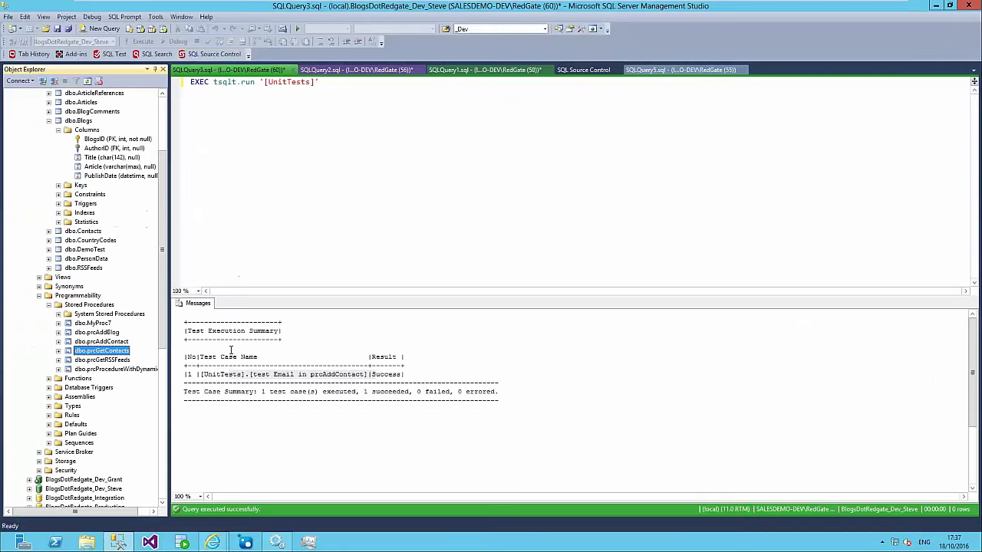
{"action": "left_click", "coordinate": [206, 55]}
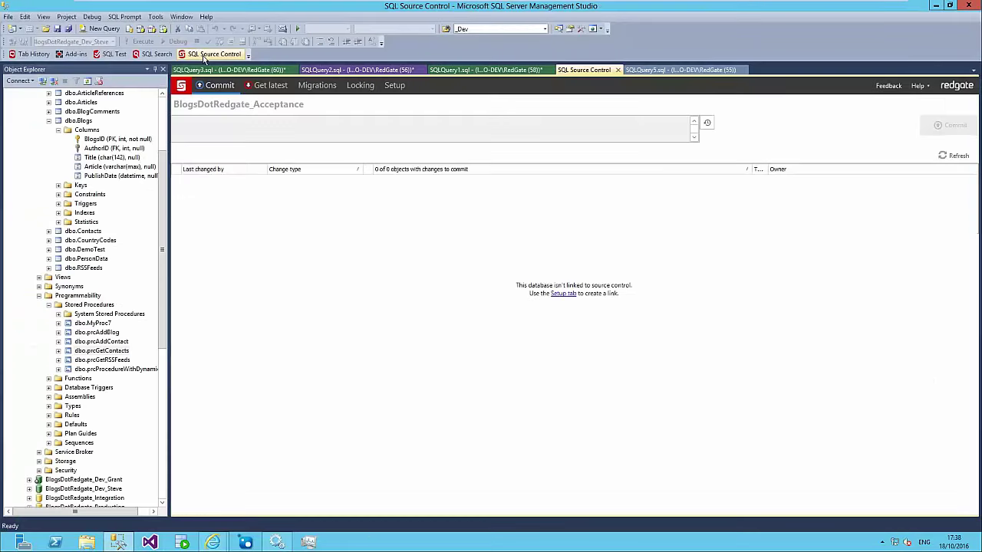
Run all SQL Test tests for the BlogsDotRedgate_Dev_Steve database.
{"action": "left_click", "coordinate": [109, 54]}
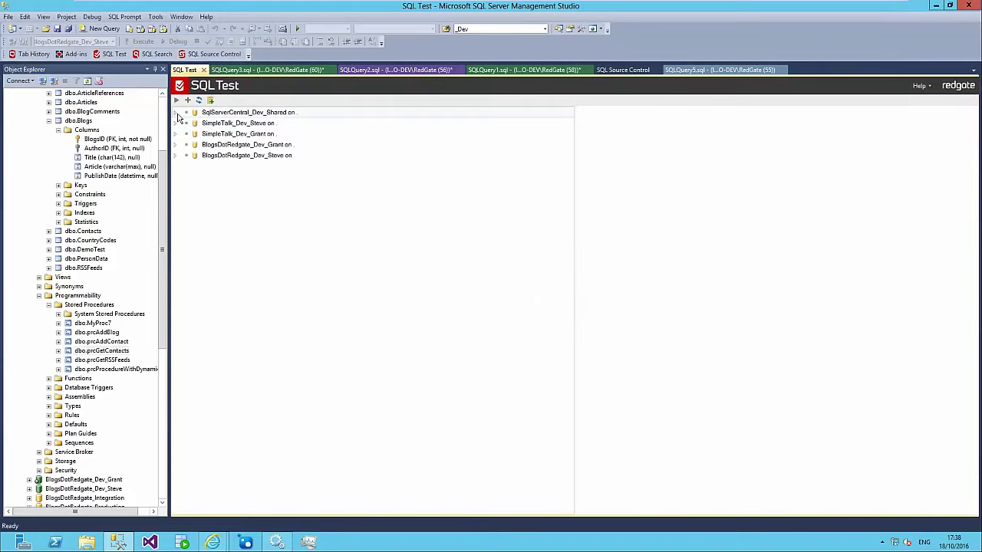
{"action": "left_click", "coordinate": [175, 156]}
{"action": "right_click", "coordinate": [220, 165]}
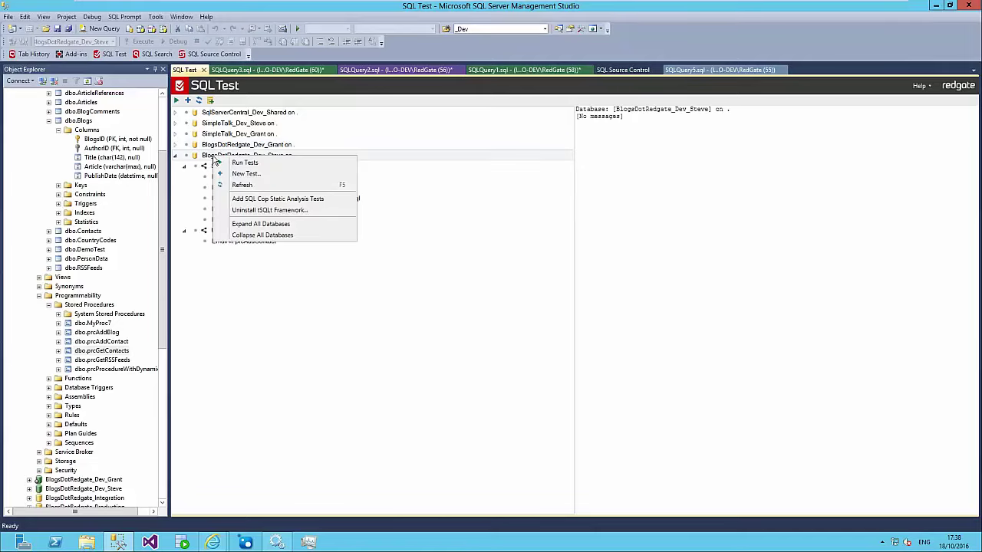
{"action": "left_click", "coordinate": [245, 163]}
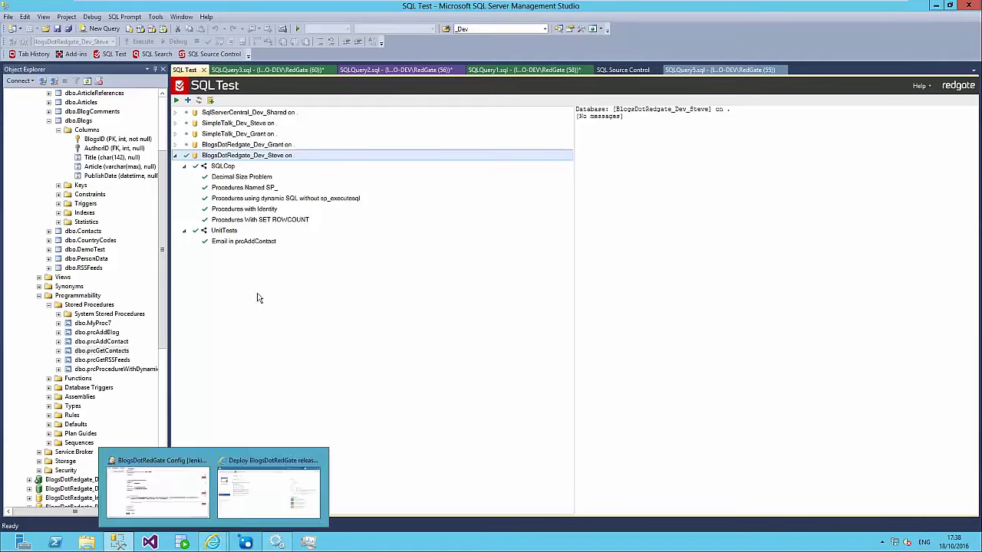
Review the Jenkins BlogsDotRedGate job configuration up to its beginning, and return to the project overview in Octopus Deploy.
{"action": "mouse_move", "coordinate": [212, 537]}
{"action": "left_click", "coordinate": [193, 491]}
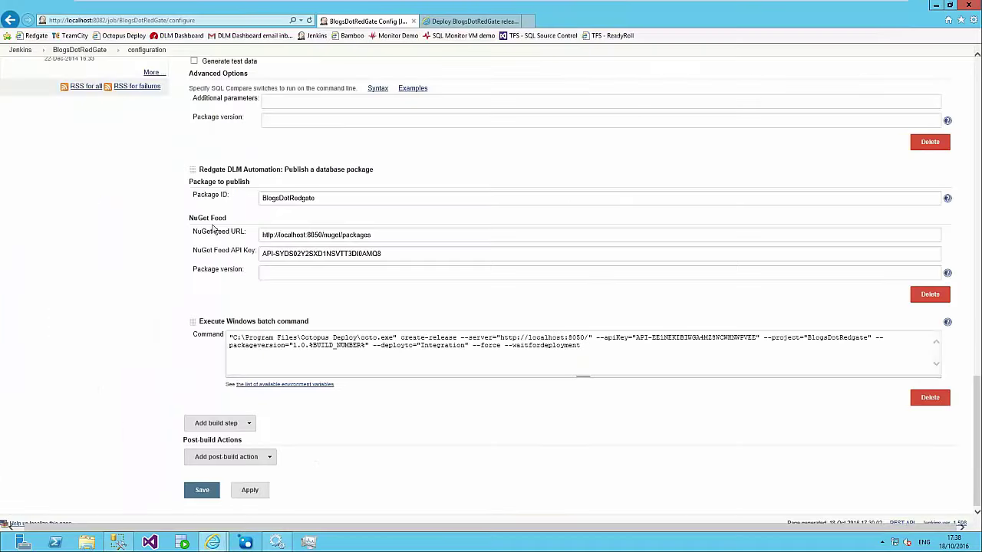
{"action": "scroll", "coordinate": [212, 231], "scroll_direction": "up", "scroll_amount": 5}
{"action": "scroll", "coordinate": [212, 231], "scroll_direction": "up", "scroll_amount": 10}
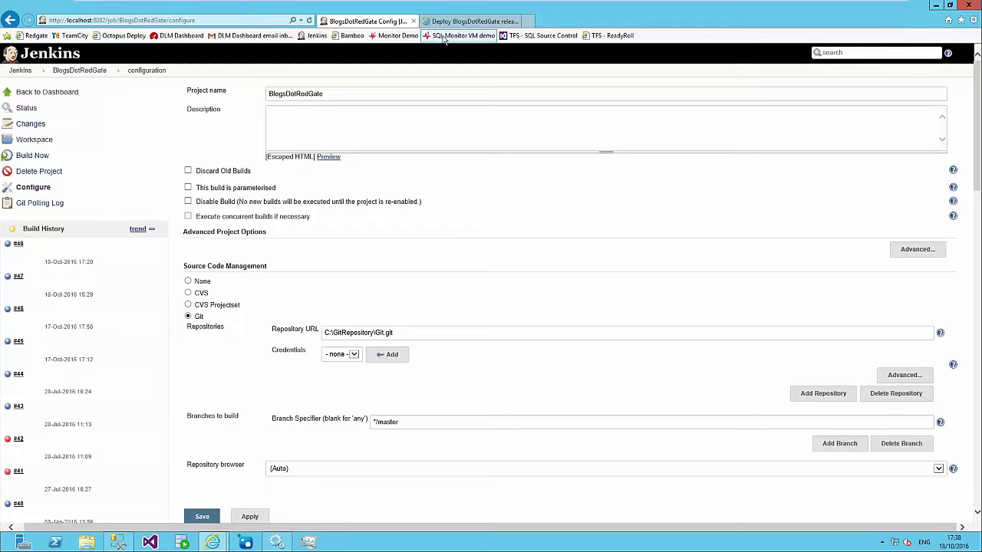
{"action": "left_click", "coordinate": [465, 21]}
{"action": "left_click", "coordinate": [47, 89]}
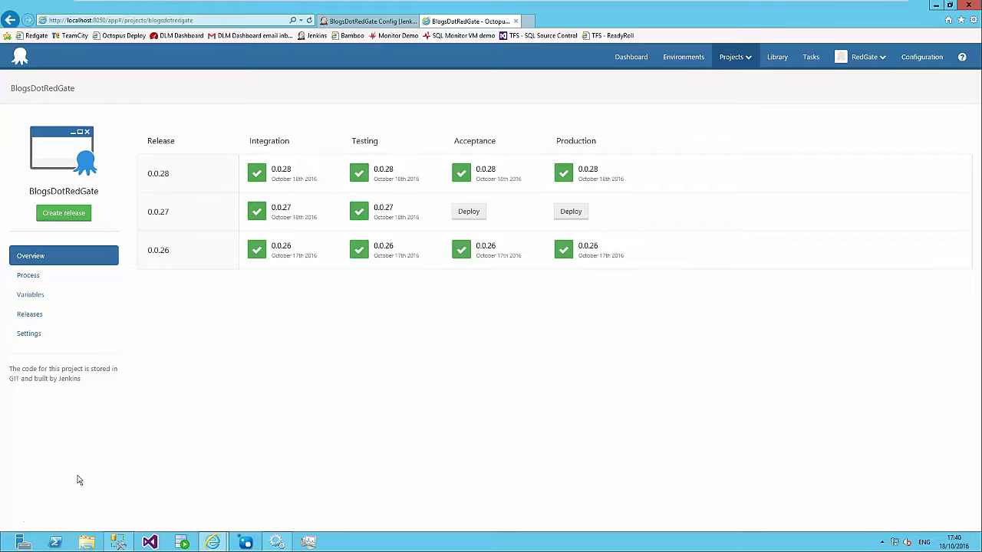
Open a Command Prompt and run the dtutil command without arguments.
{"action": "key", "text": "super"}
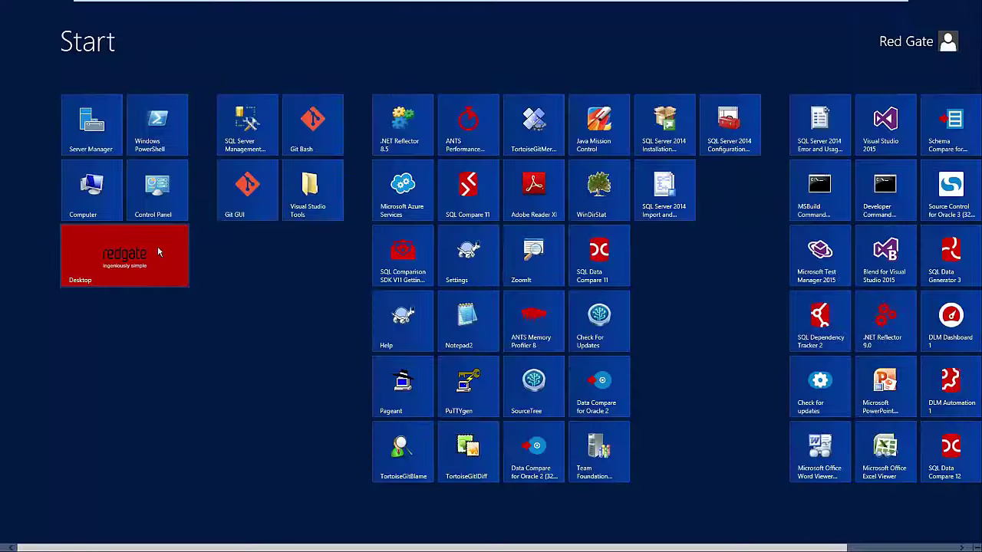
{"action": "type", "text": "cmd"}
{"action": "key", "text": "Return"}
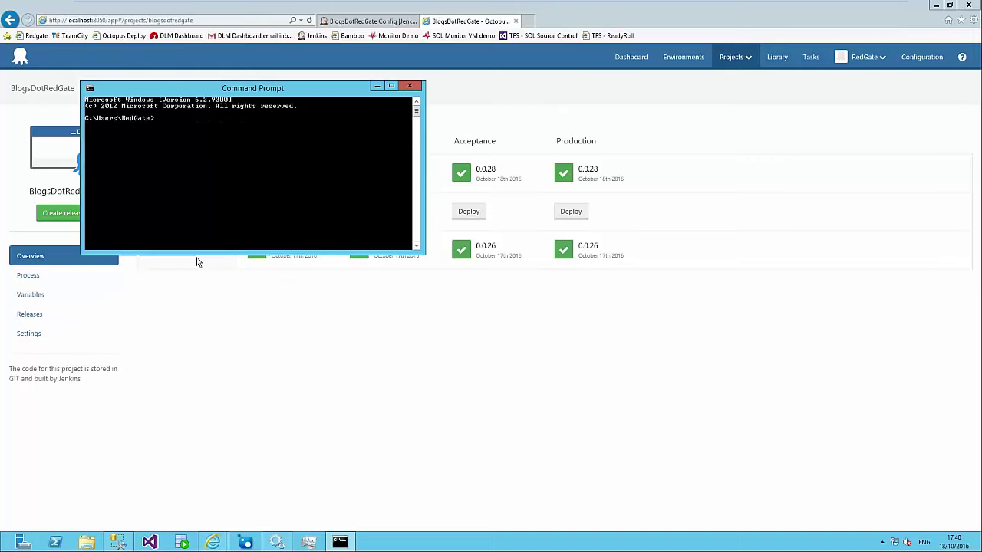
{"action": "type", "text": "dtutil"}
{"action": "key", "text": "Return"}
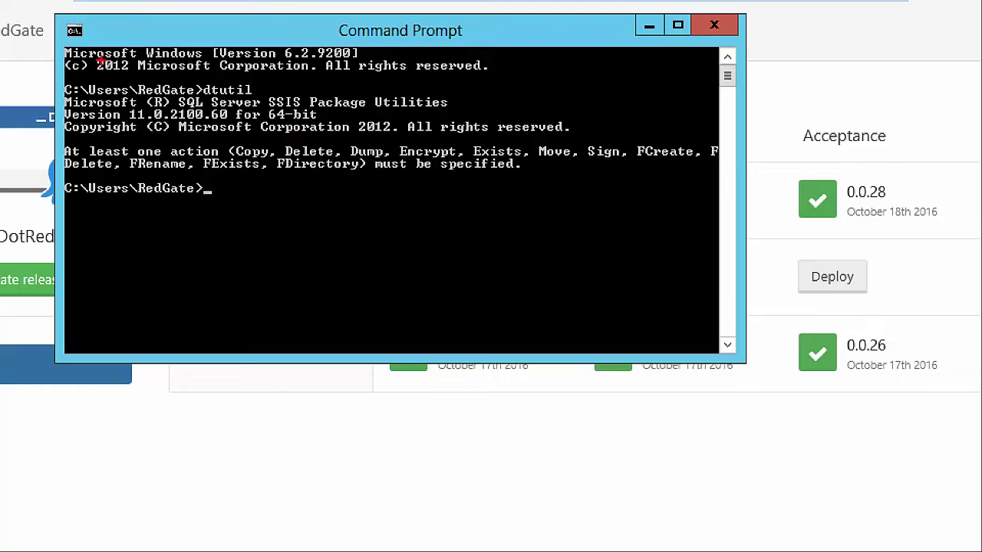
{"action": "left_click_drag", "start_coordinate": [101, 54], "coordinate": [347, 137]}
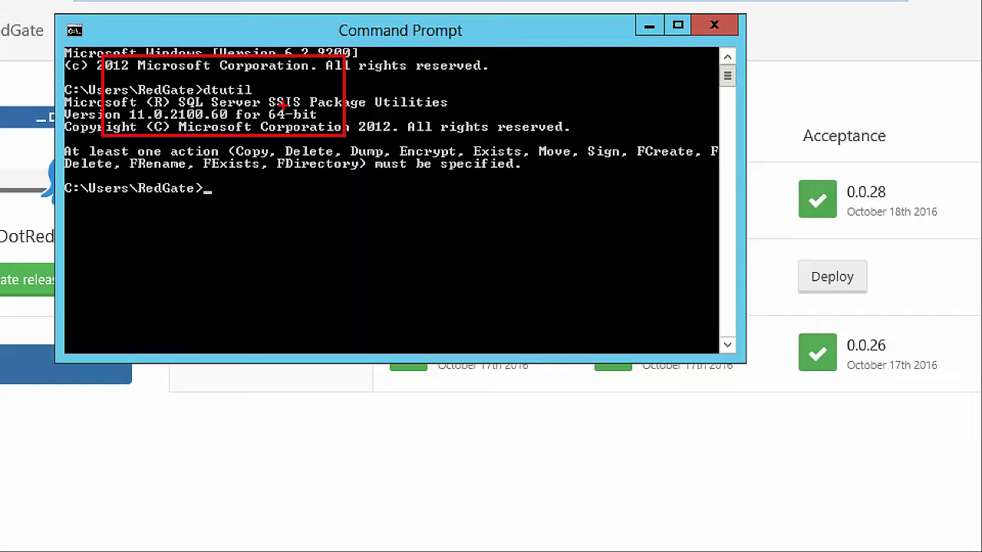
{"action": "left_click_drag", "start_coordinate": [204, 98], "coordinate": [265, 105]}
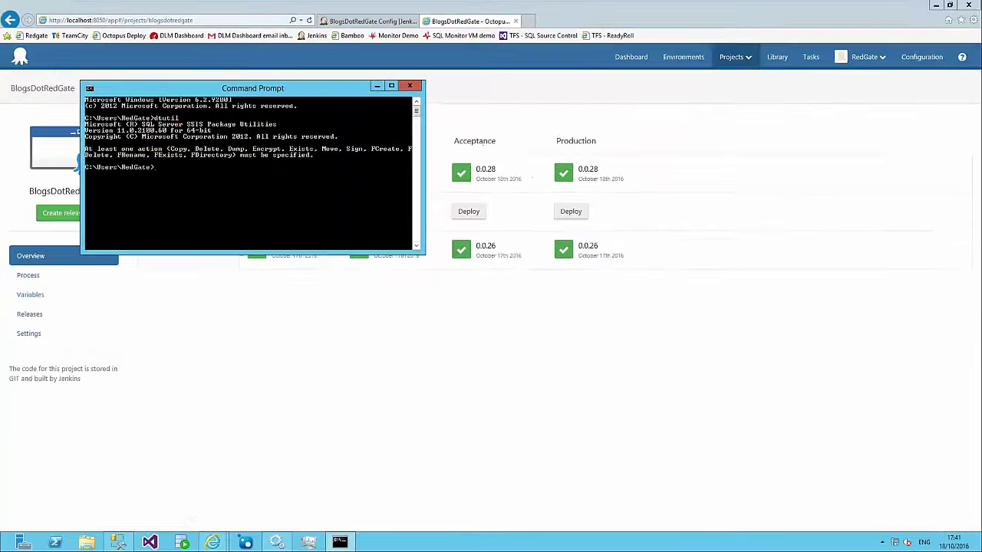
Add an Execute Windows batch command build step with the command "dtutil /s /v" to the BlogsDotRedGate job in Jenkins.
{"action": "left_click", "coordinate": [368, 21]}
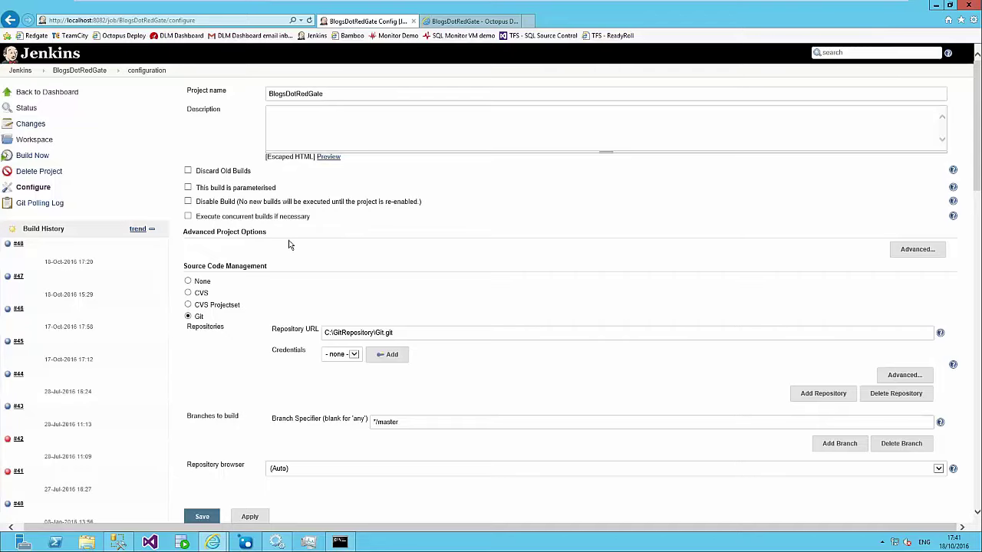
{"action": "scroll", "coordinate": [290, 244], "scroll_direction": "down", "scroll_amount": 8}
{"action": "scroll", "coordinate": [290, 244], "scroll_direction": "down", "scroll_amount": 10}
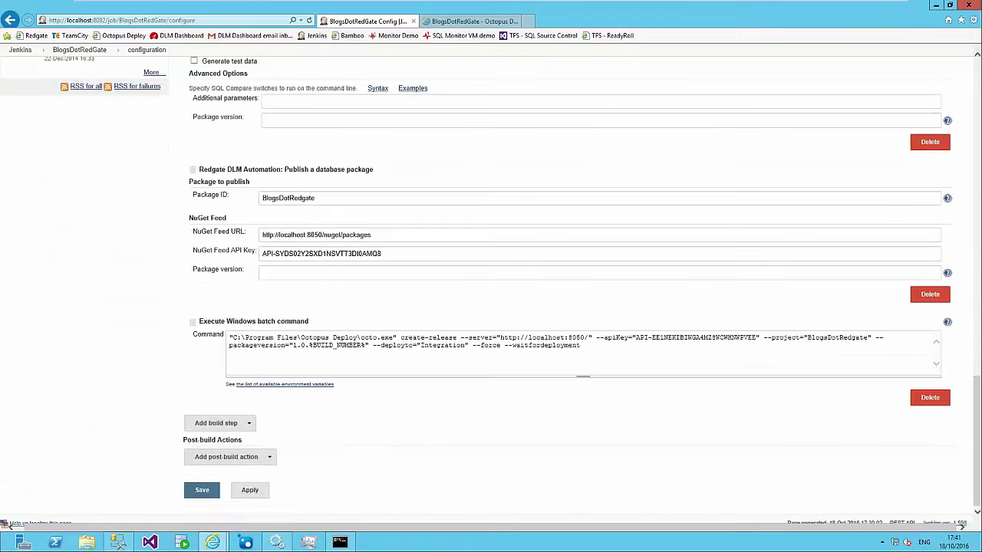
{"action": "left_click", "coordinate": [248, 423]}
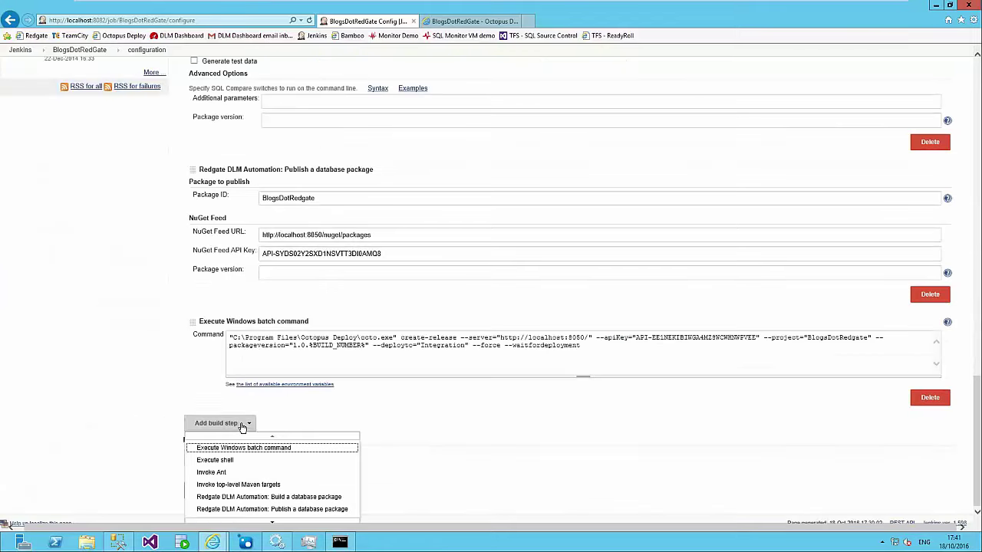
{"action": "left_click", "coordinate": [230, 448]}
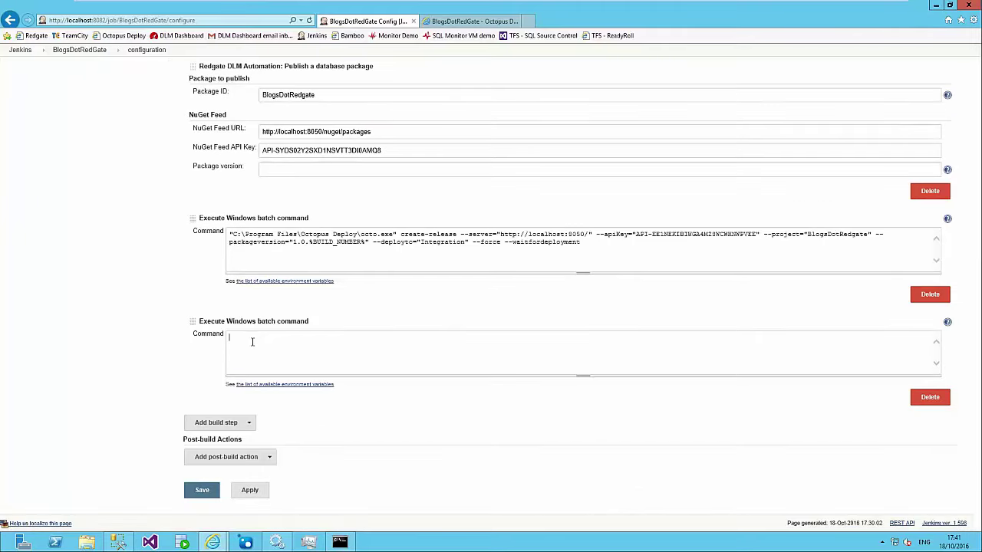
{"action": "type", "text": "dtui"}
{"action": "type", "text": "il /s"}
{"action": "type", "text": " /v"}
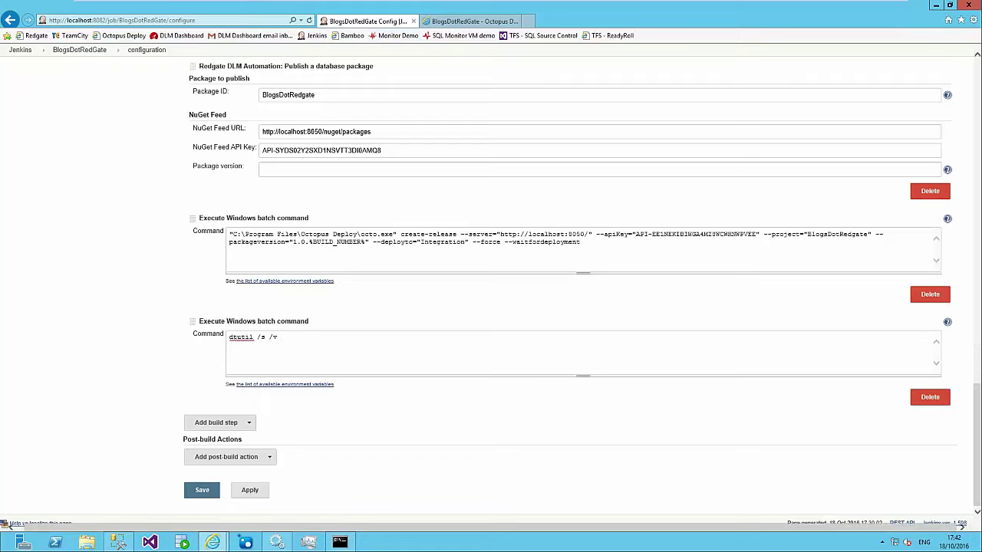
Leave the job configuration for the BlogsDotRedGate project page, discarding the unsaved changes.
{"action": "scroll", "coordinate": [110, 108], "scroll_direction": "up", "scroll_amount": 1}
{"action": "scroll", "coordinate": [110, 108], "scroll_direction": "up", "scroll_amount": 15}
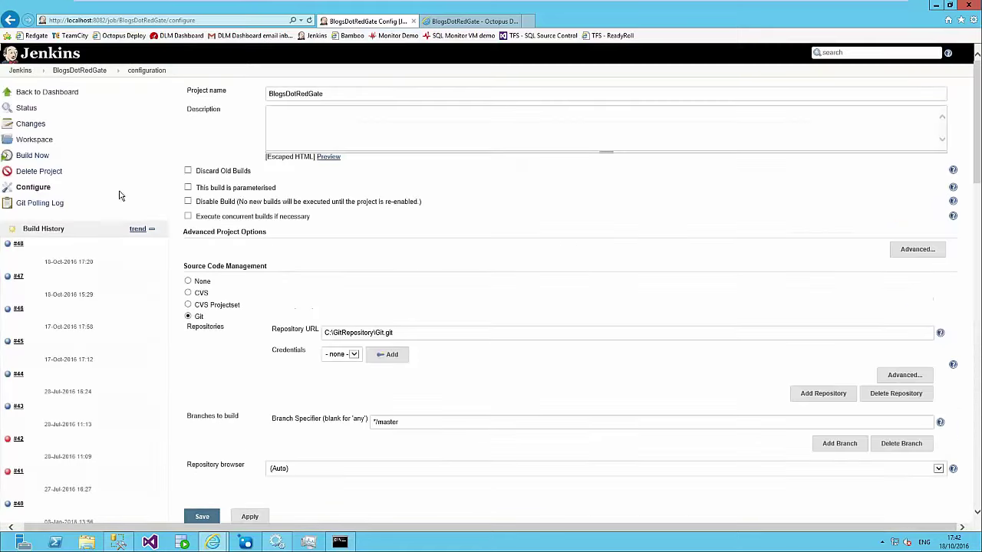
{"action": "left_click", "coordinate": [80, 70]}
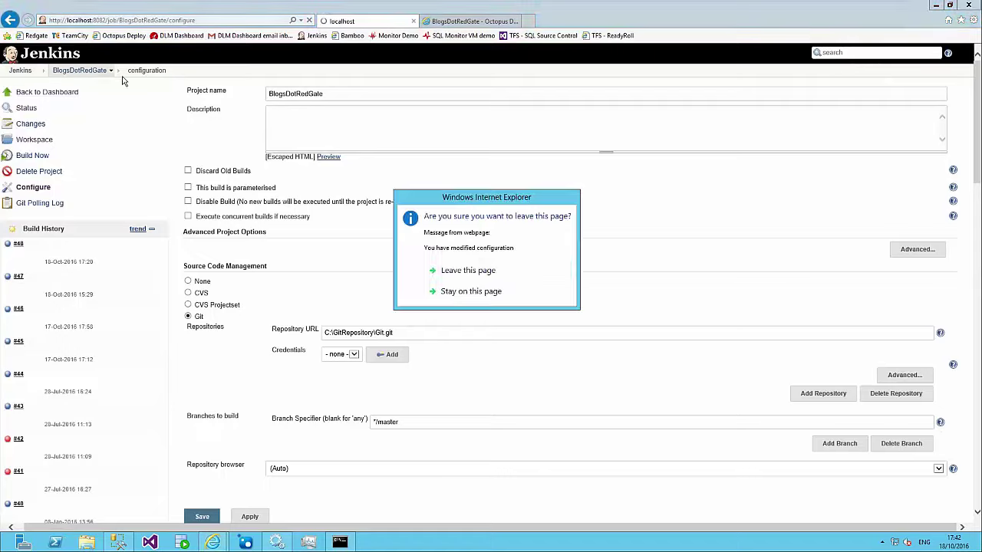
{"action": "left_click", "coordinate": [449, 267]}
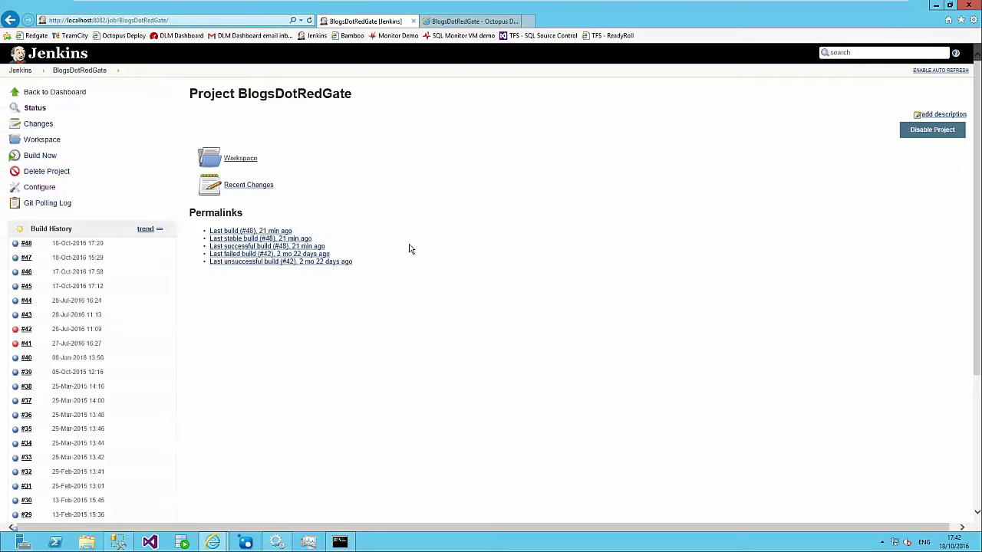
Switch to Octopus Deploy and examine the step types offered for the BlogsDotRedGate deployment process, including Run a Script, without adding one.
{"action": "left_click", "coordinate": [471, 20]}
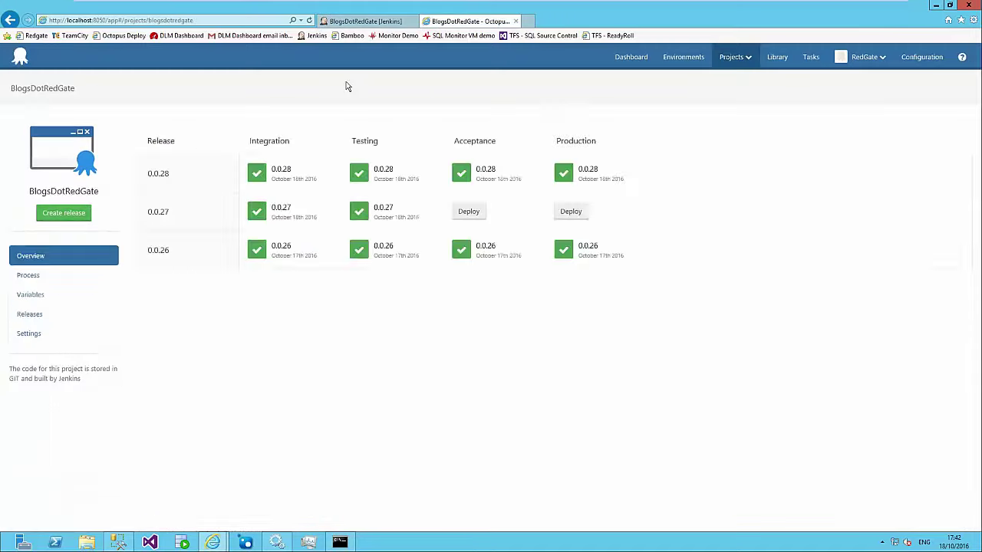
{"action": "left_click", "coordinate": [35, 313]}
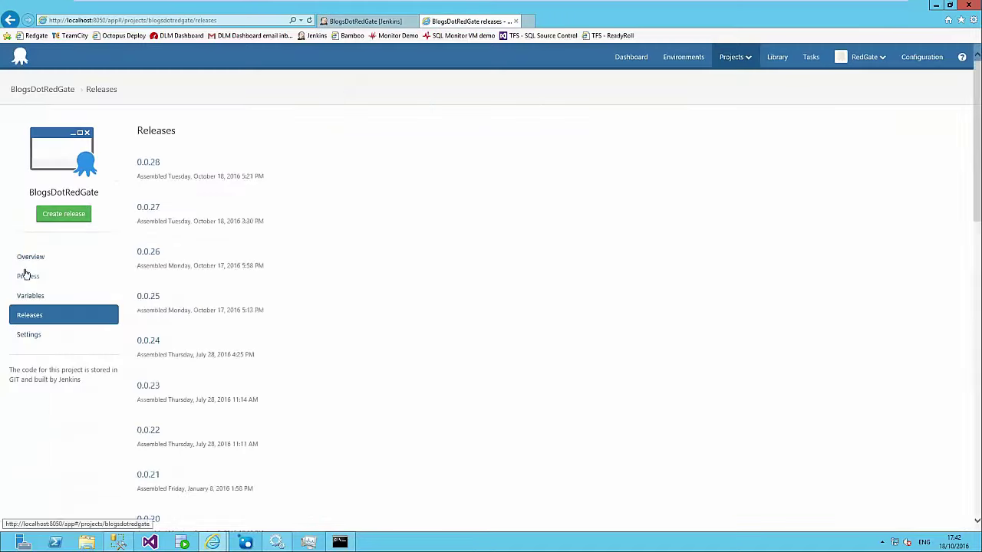
{"action": "left_click", "coordinate": [29, 276]}
{"action": "left_click", "coordinate": [385, 422]}
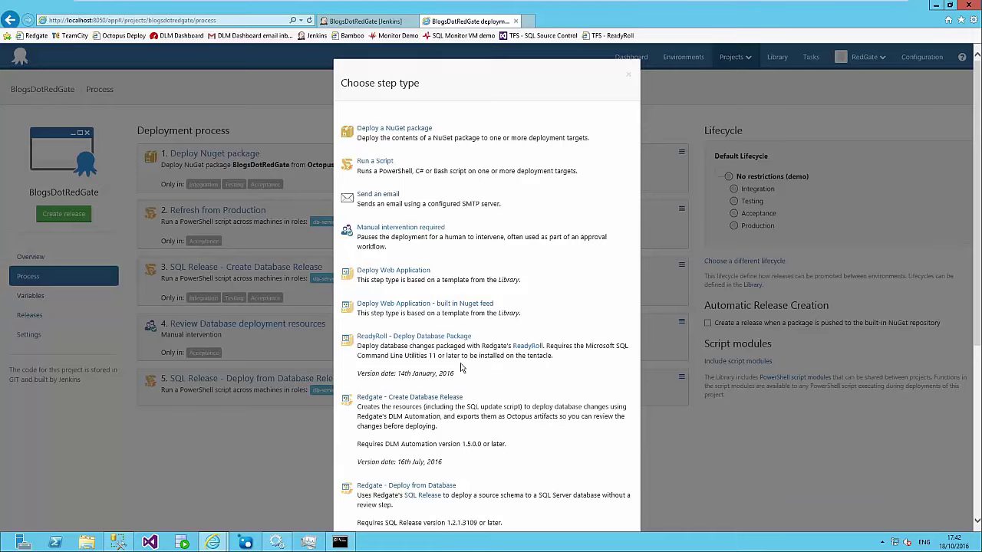
{"action": "scroll", "coordinate": [460, 368], "scroll_direction": "down", "scroll_amount": 3}
{"action": "scroll", "coordinate": [461, 372], "scroll_direction": "down", "scroll_amount": 5}
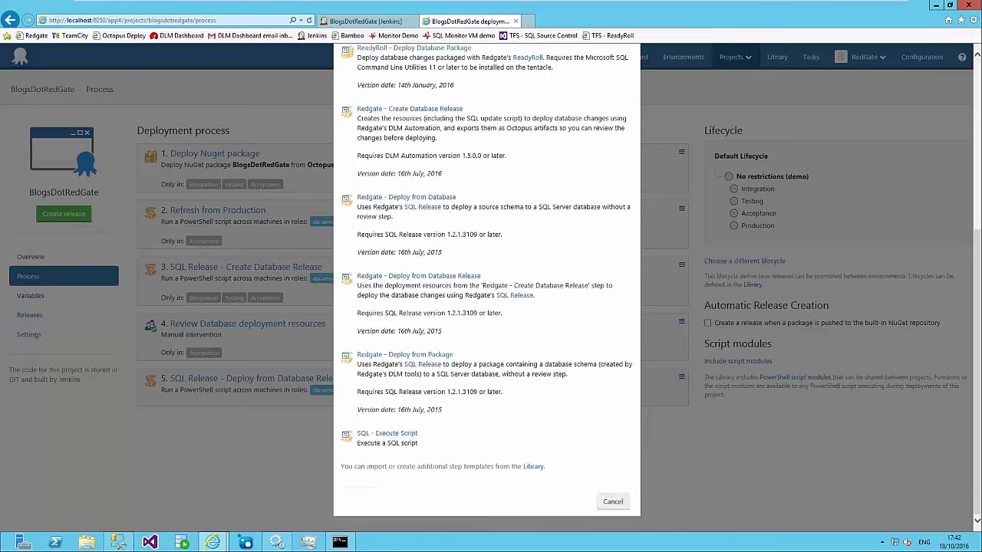
{"action": "scroll", "coordinate": [467, 373], "scroll_direction": "up", "scroll_amount": 8}
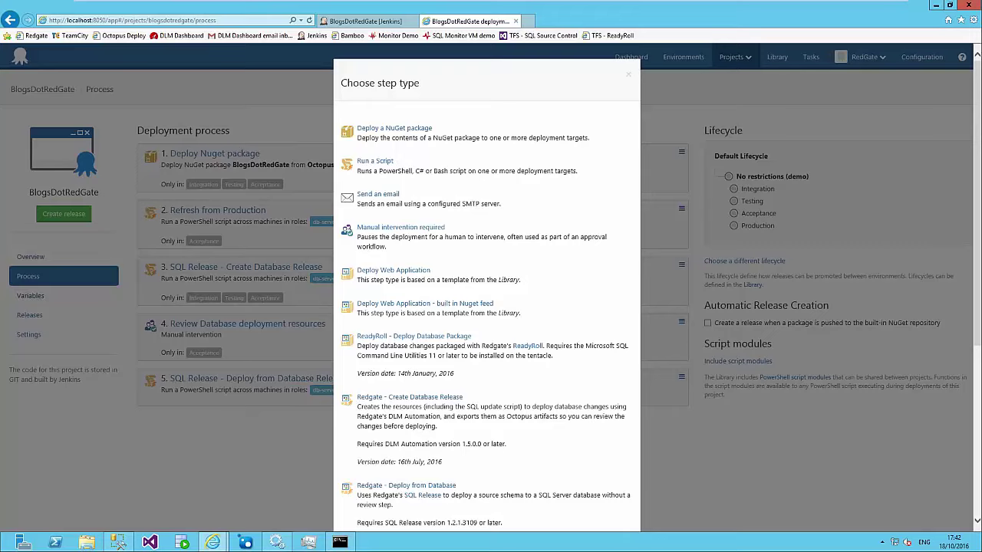
{"action": "left_click_drag", "start_coordinate": [402, 163], "coordinate": [304, 181]}
{"action": "left_click", "coordinate": [629, 80]}
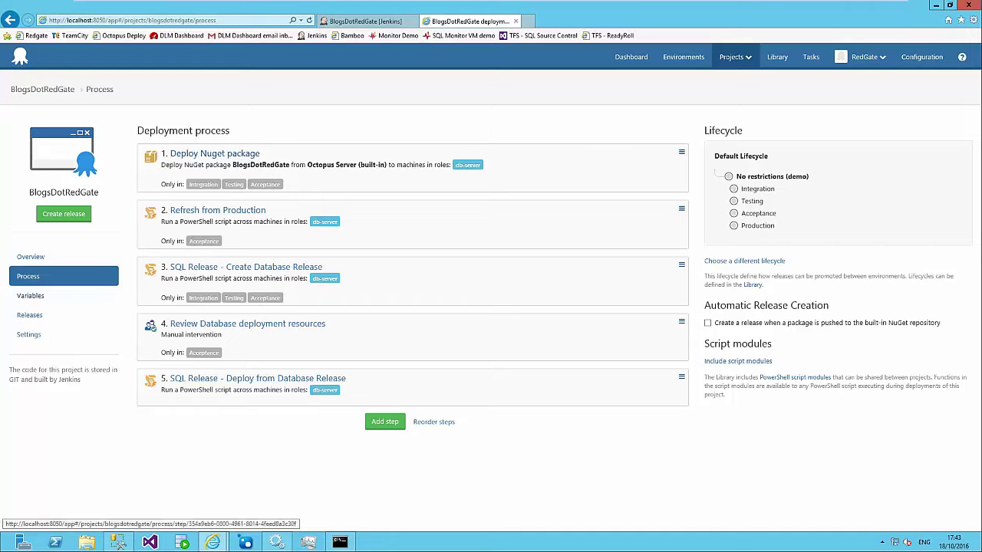
Reopen the BlogsDotRedGate job configuration in Jenkins and examine its source control, trigger, scripts subfolder, test, publish and batch command settings.
{"action": "left_click", "coordinate": [364, 23]}
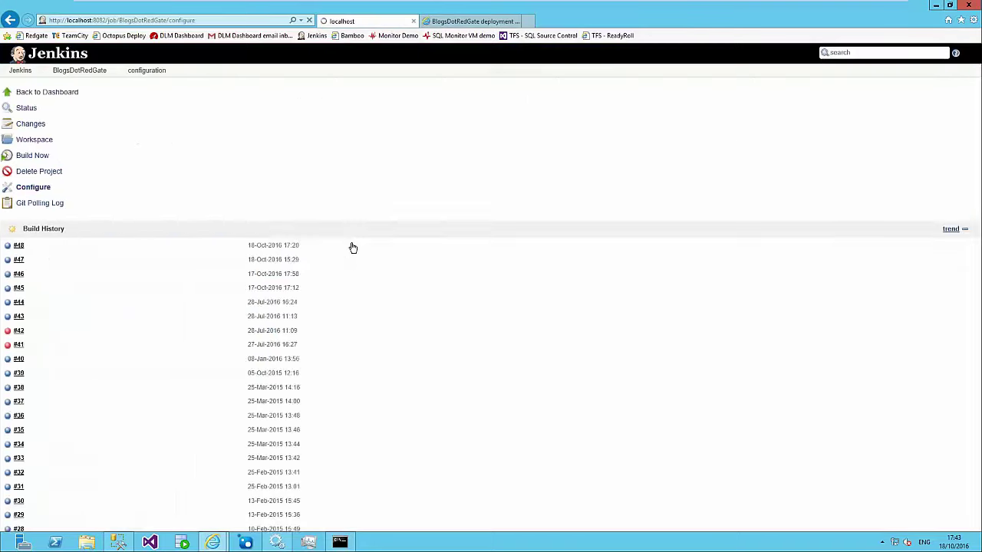
{"action": "scroll", "coordinate": [345, 273], "scroll_direction": "down", "scroll_amount": 5}
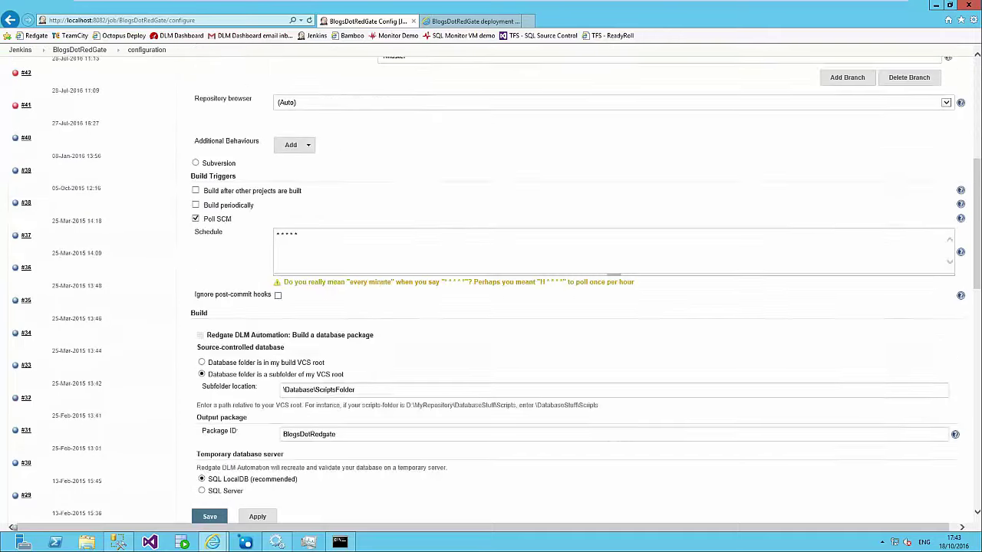
{"action": "scroll", "coordinate": [491, 284], "scroll_direction": "up", "scroll_amount": 3}
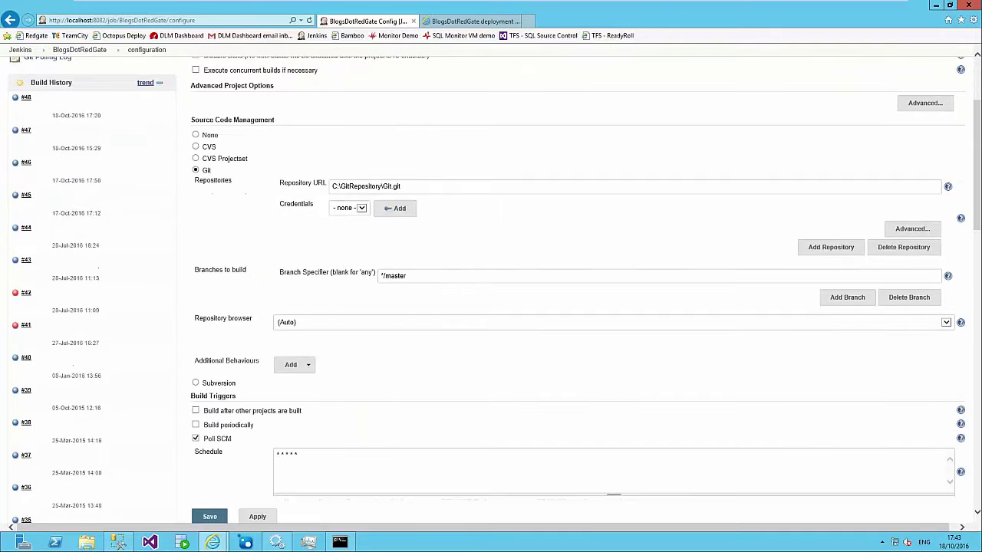
{"action": "scroll", "coordinate": [346, 273], "scroll_direction": "down", "scroll_amount": 5}
{"action": "left_click_drag", "start_coordinate": [384, 244], "coordinate": [280, 244]}
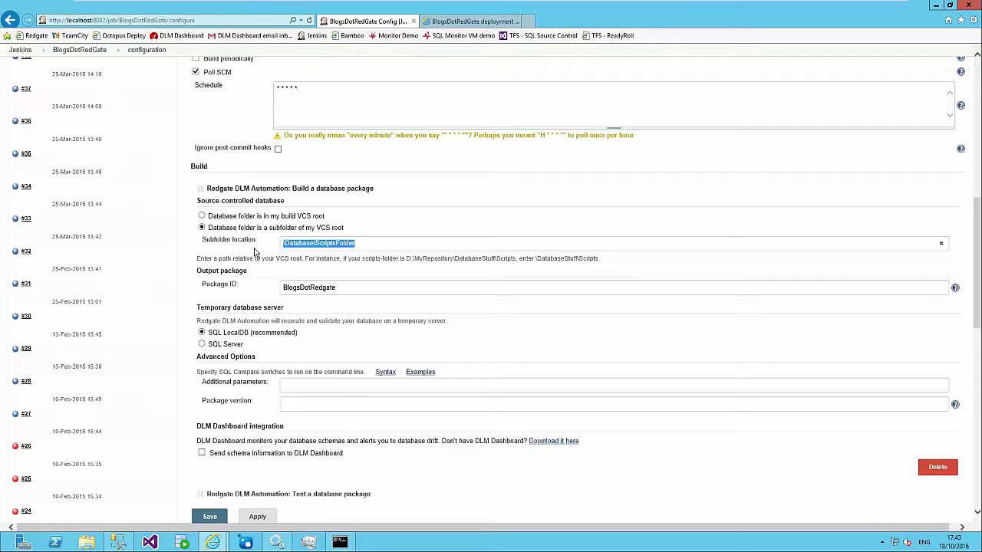
{"action": "scroll", "coordinate": [258, 252], "scroll_direction": "down", "scroll_amount": 1}
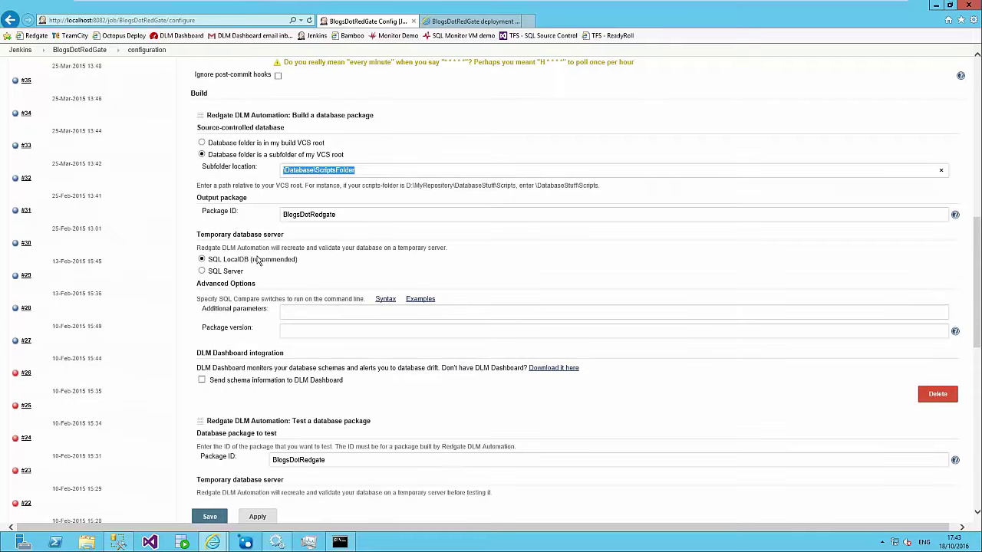
{"action": "scroll", "coordinate": [258, 261], "scroll_direction": "down", "scroll_amount": 2}
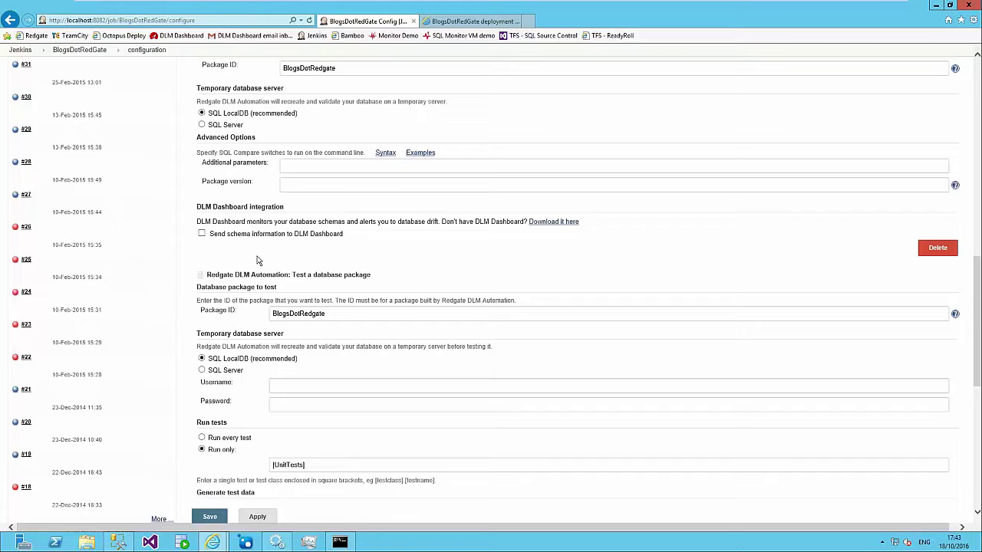
{"action": "scroll", "coordinate": [259, 261], "scroll_direction": "down", "scroll_amount": 6}
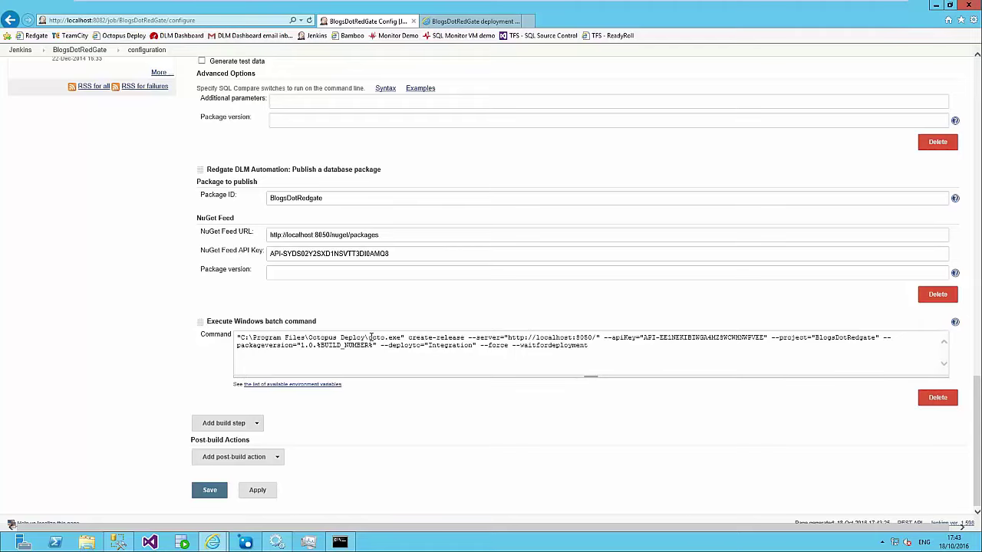
Examine the octo.exe create-release command in Jenkins, then review the package and PowerShell steps of the deployment process in Octopus Deploy.
{"action": "left_click_drag", "start_coordinate": [313, 337], "coordinate": [452, 333]}
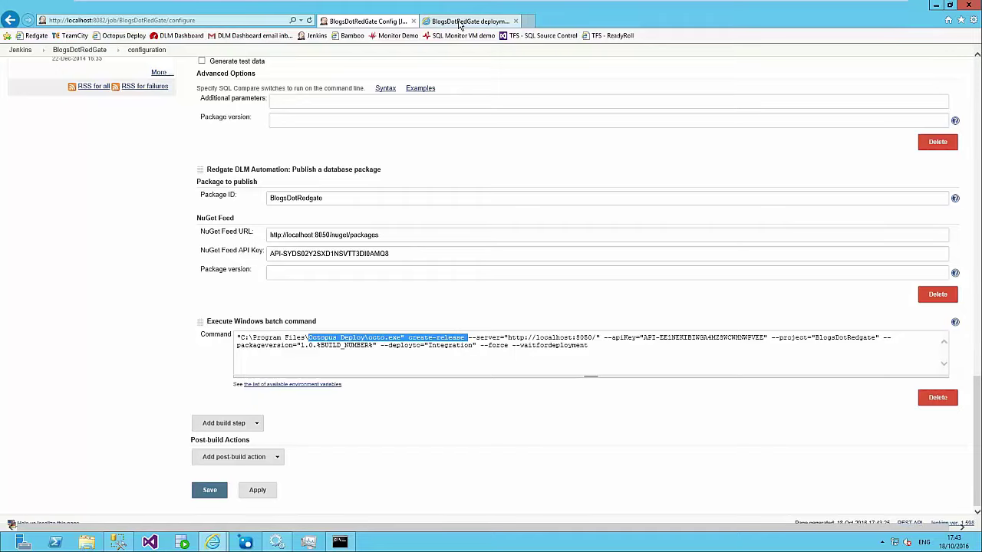
{"action": "left_click", "coordinate": [464, 21]}
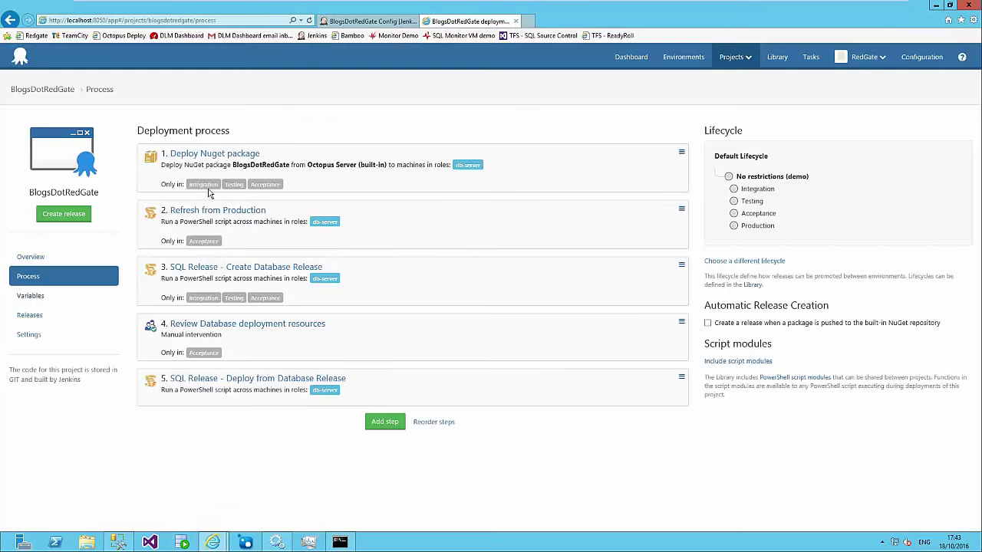
{"action": "left_click_drag", "start_coordinate": [182, 165], "coordinate": [329, 169]}
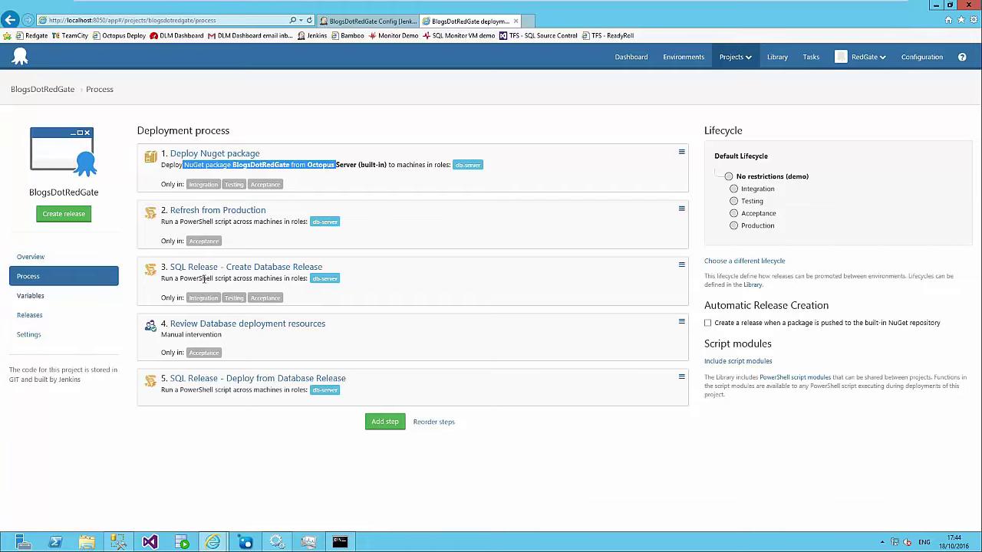
{"action": "left_click_drag", "start_coordinate": [203, 278], "coordinate": [284, 279]}
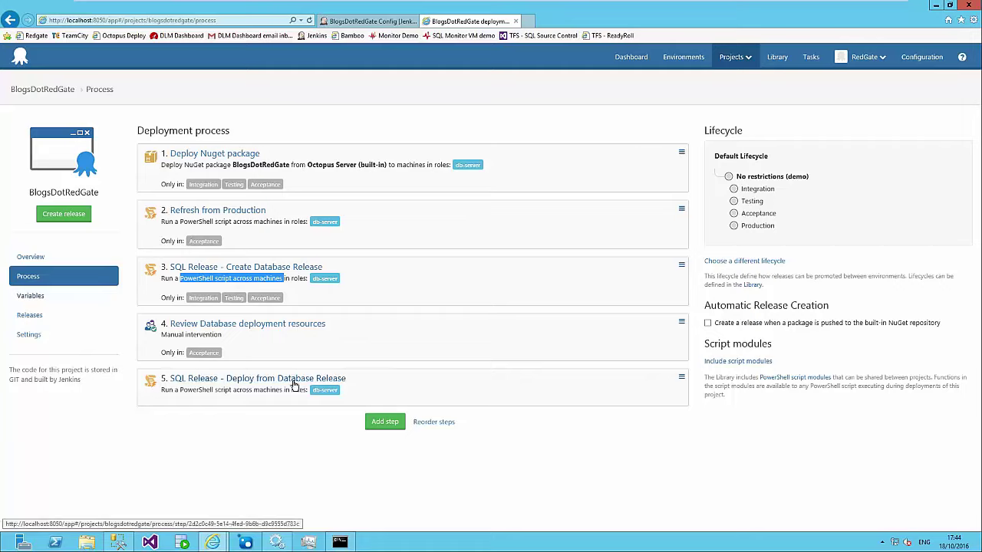
{"action": "left_click", "coordinate": [248, 423]}
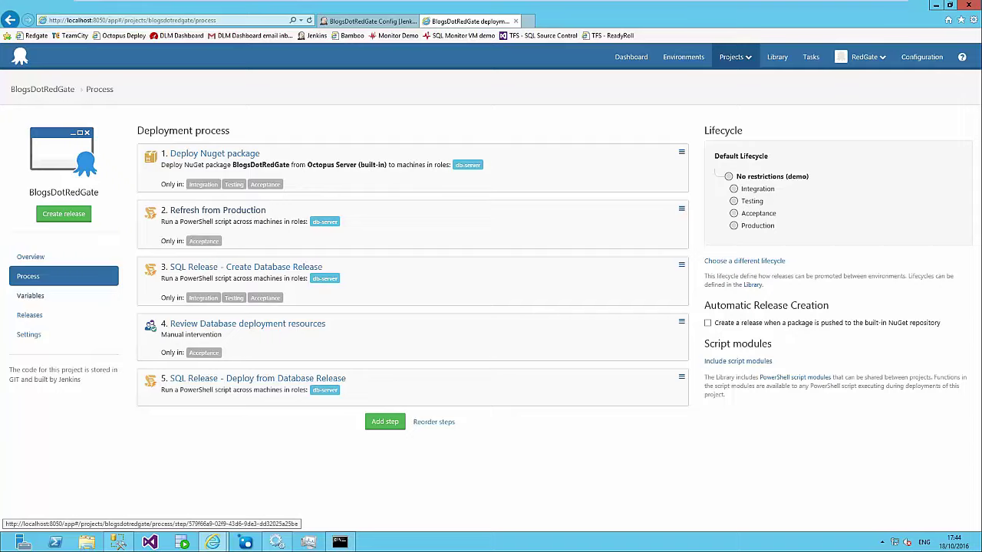
Switch to SQL Server Management Studio and script the GetBlogPostCount procedure from the dbo.Blogs query as ALTER.
{"action": "left_click", "coordinate": [118, 543]}
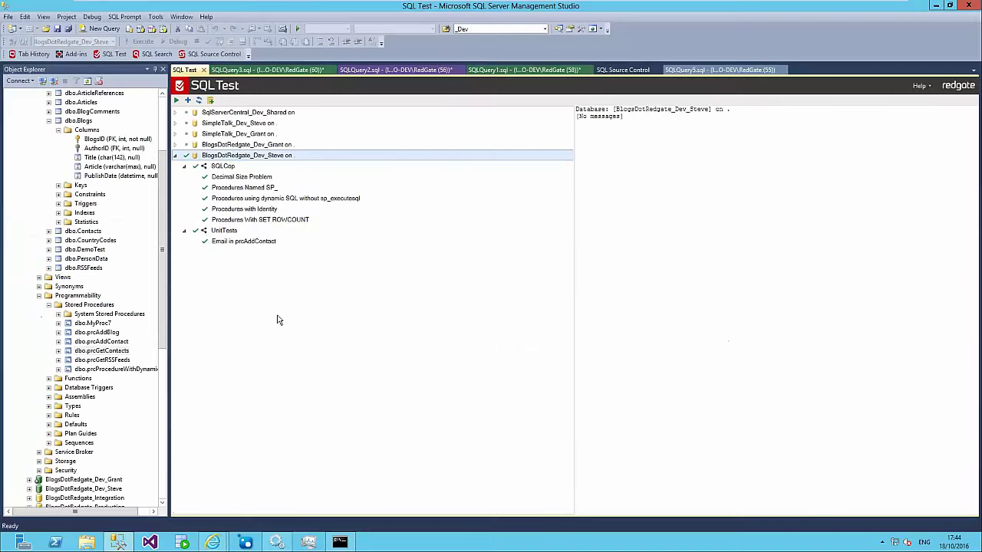
{"action": "left_click", "coordinate": [508, 72]}
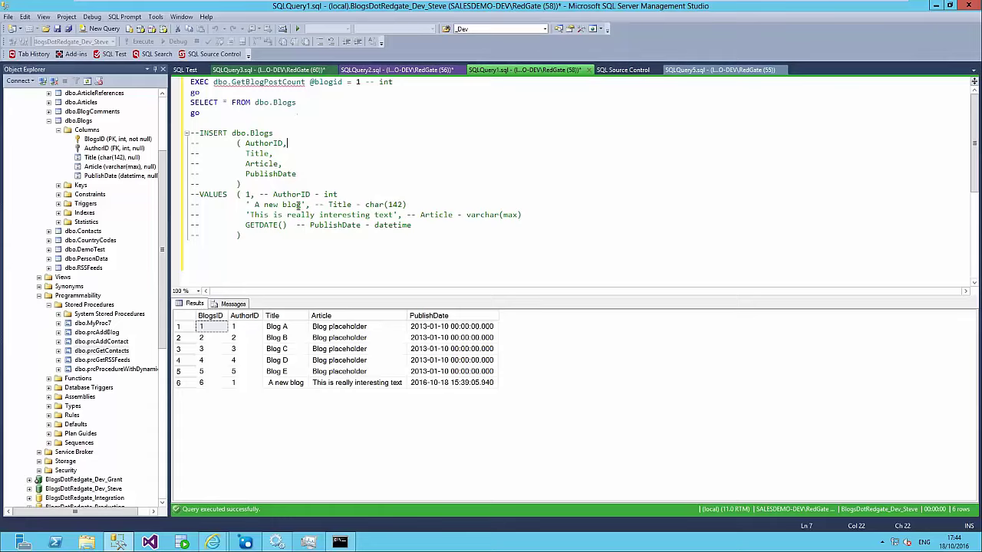
{"action": "left_click", "coordinate": [269, 71]}
{"action": "key", "text": "ctrl+Tab"}
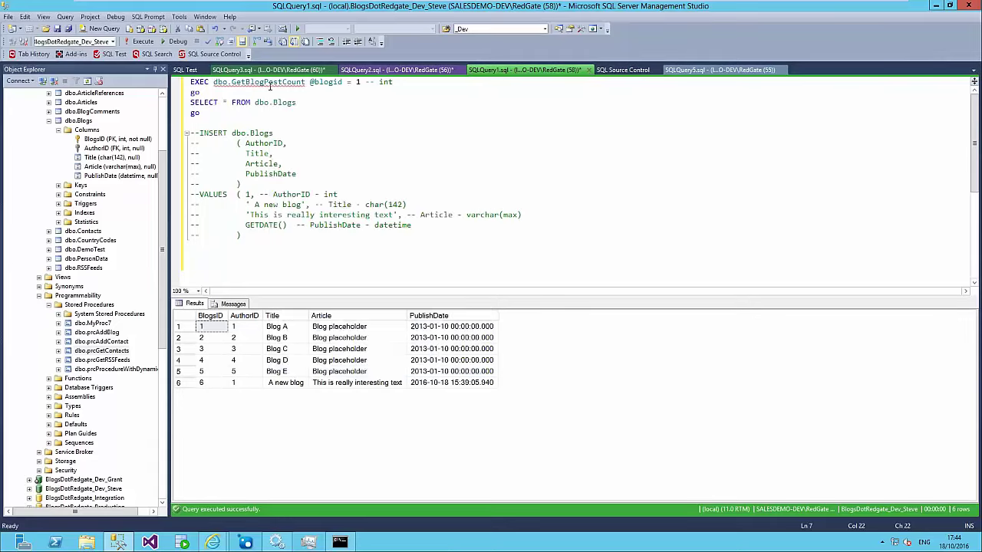
{"action": "right_click", "coordinate": [271, 87]}
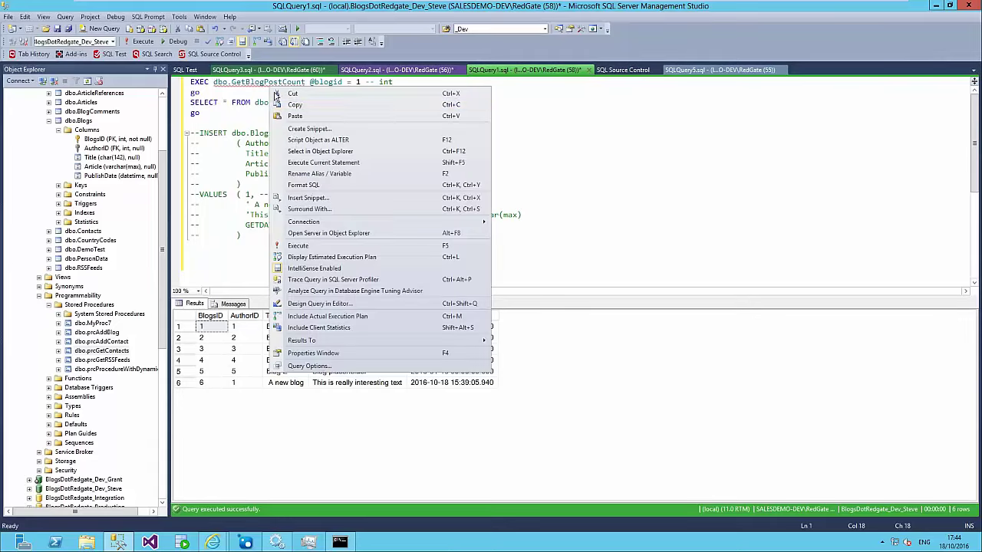
{"action": "left_click", "coordinate": [317, 139]}
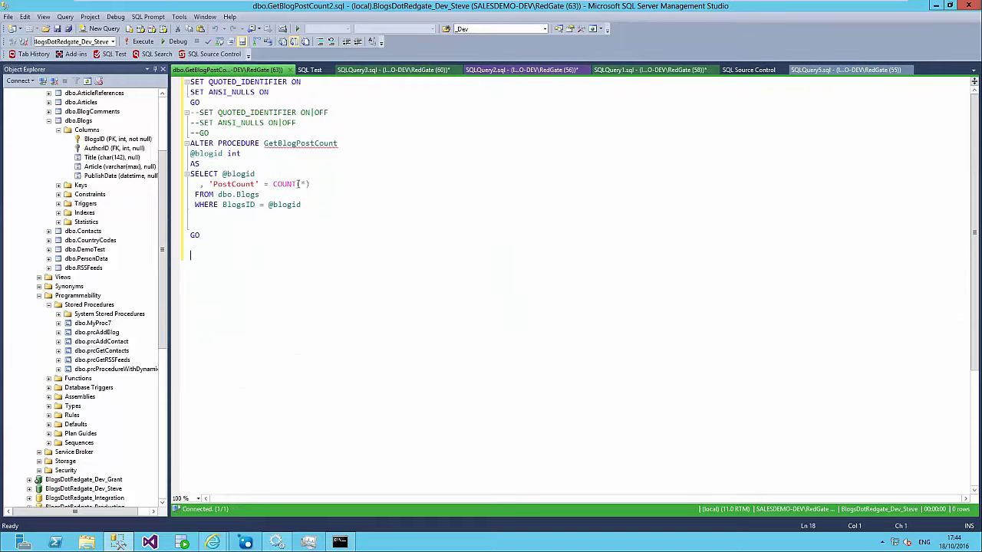
Change the WHERE clause of GetBlogPostCount to filter on AuthorID and execute the ALTER script.
{"action": "double_click", "coordinate": [250, 204]}
{"action": "type", "text": "au"}
{"action": "key", "text": "Tab"}
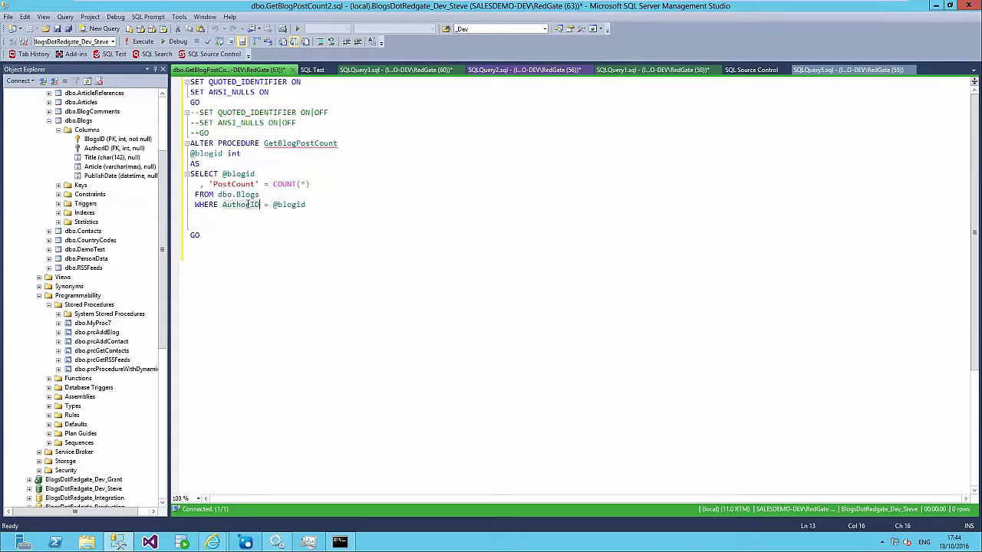
{"action": "key", "text": "F5"}
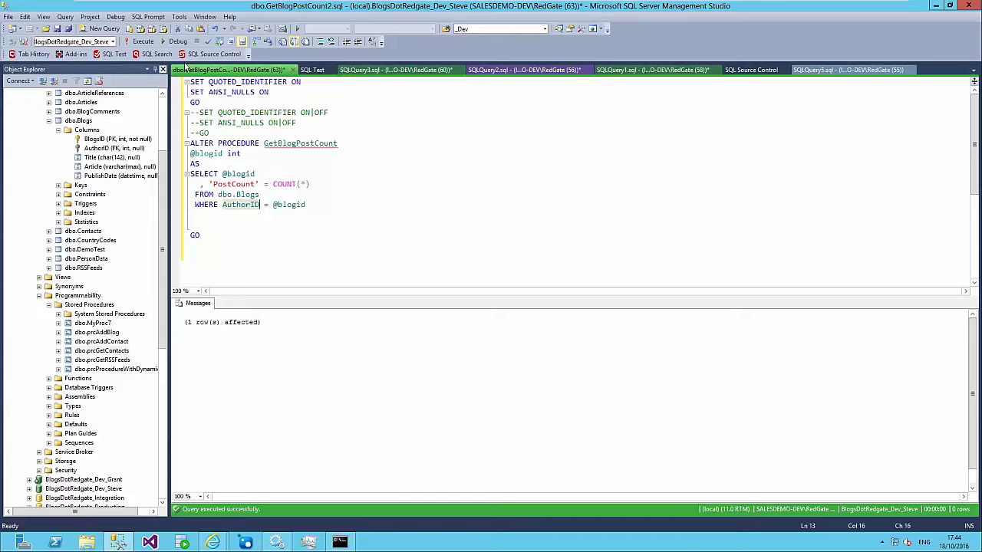
Commit the BlogsDotRedgate_Dev_Steve change in SQL Source Control with the comment "dvdfvd" and push it to the remote repository.
{"action": "left_click", "coordinate": [211, 53]}
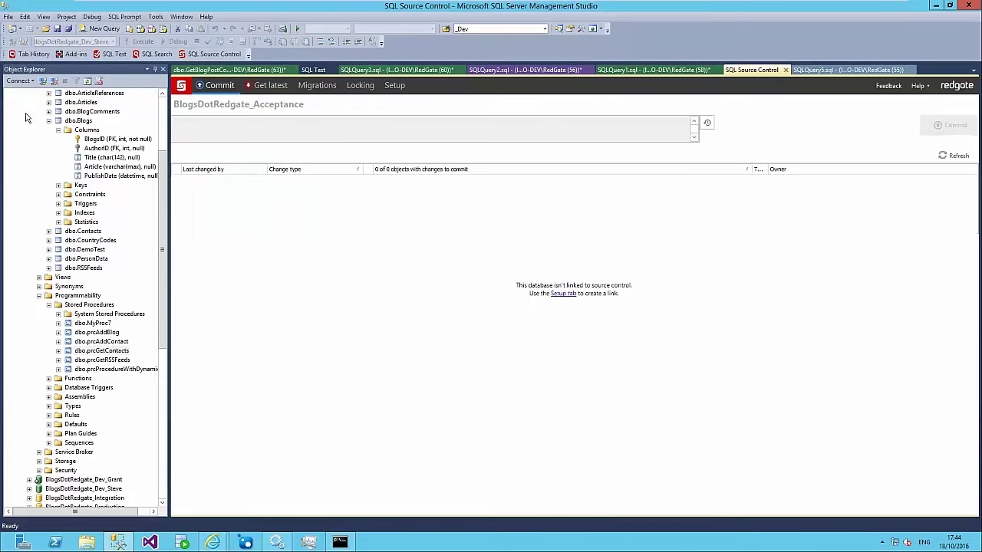
{"action": "left_click", "coordinate": [165, 114]}
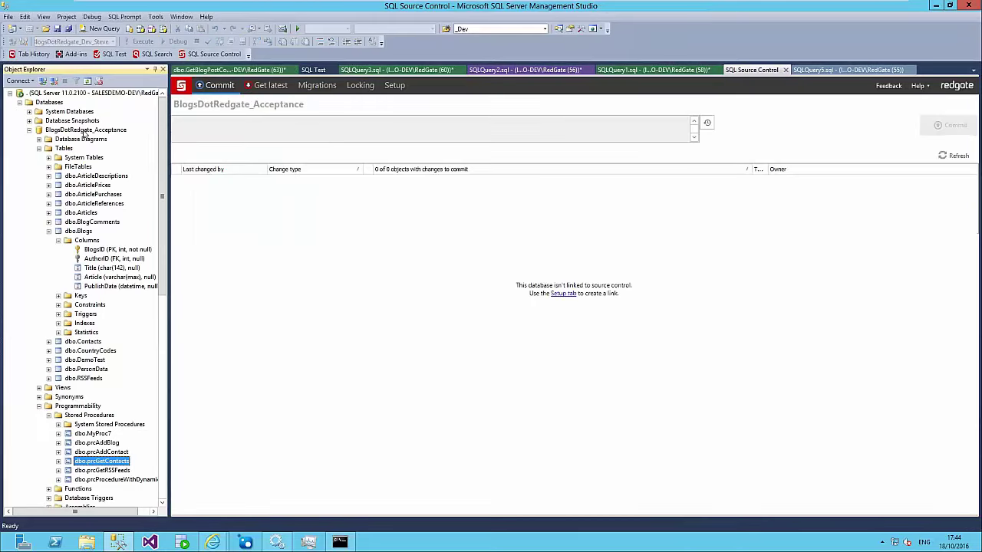
{"action": "left_click", "coordinate": [29, 131]}
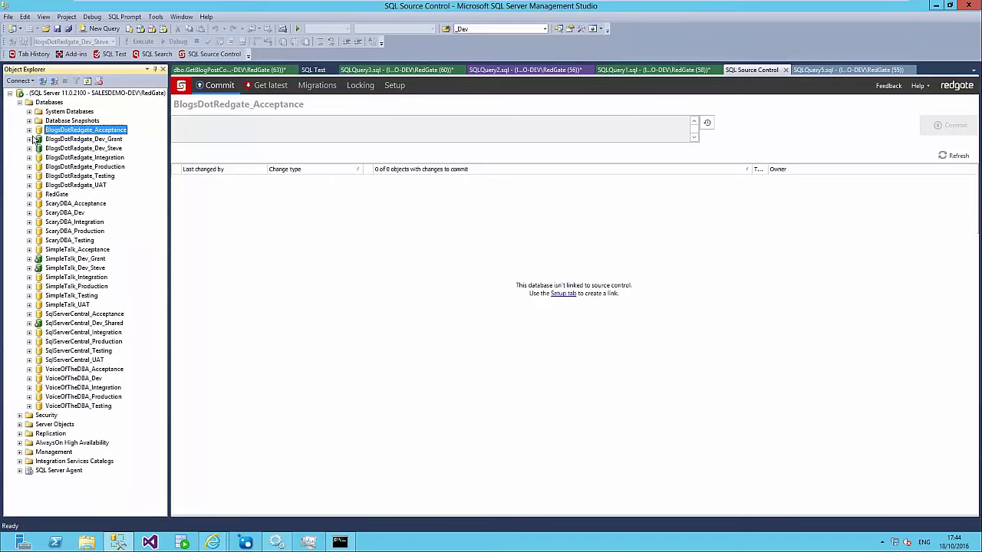
{"action": "left_click", "coordinate": [81, 148]}
{"action": "type", "text": "dvdvfd"}
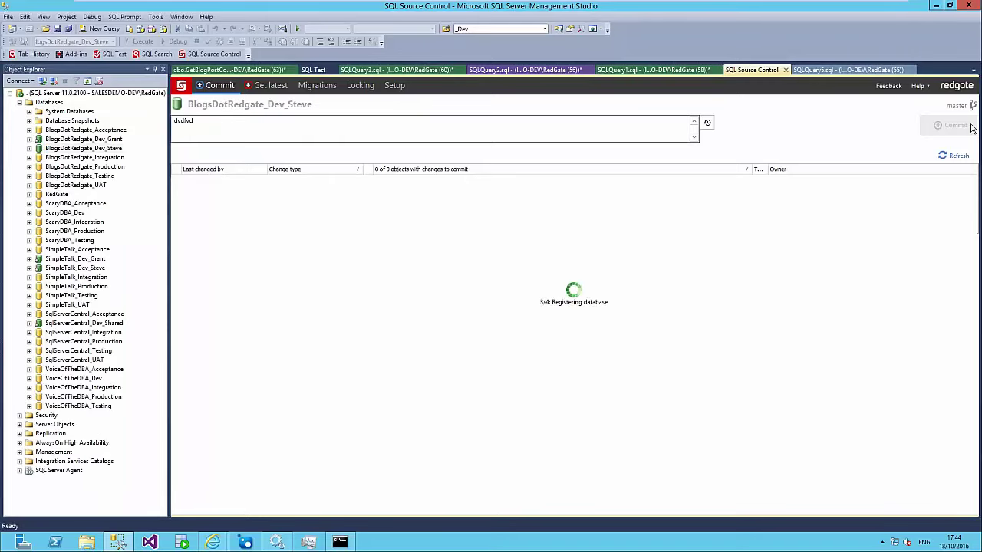
{"action": "left_click", "coordinate": [948, 126]}
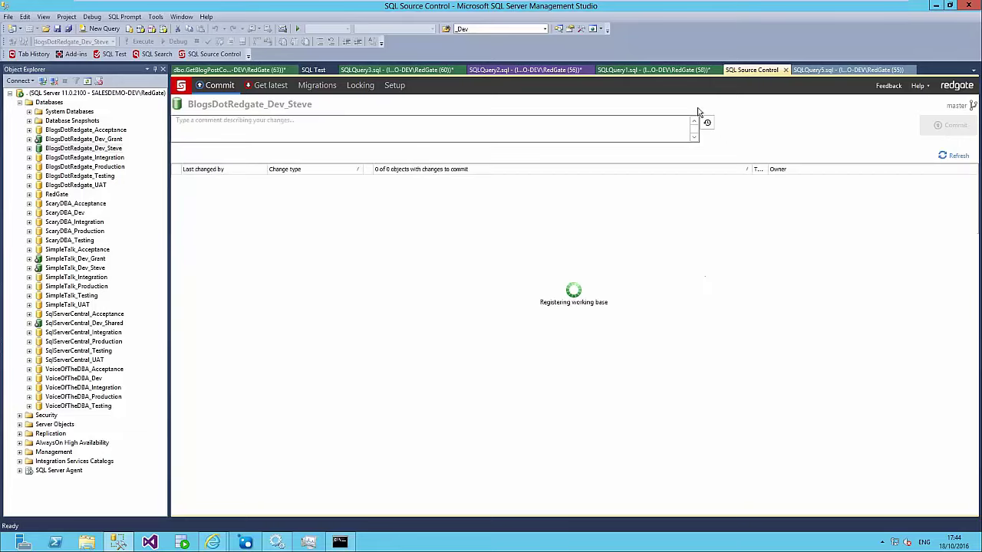
{"action": "left_click", "coordinate": [443, 157]}
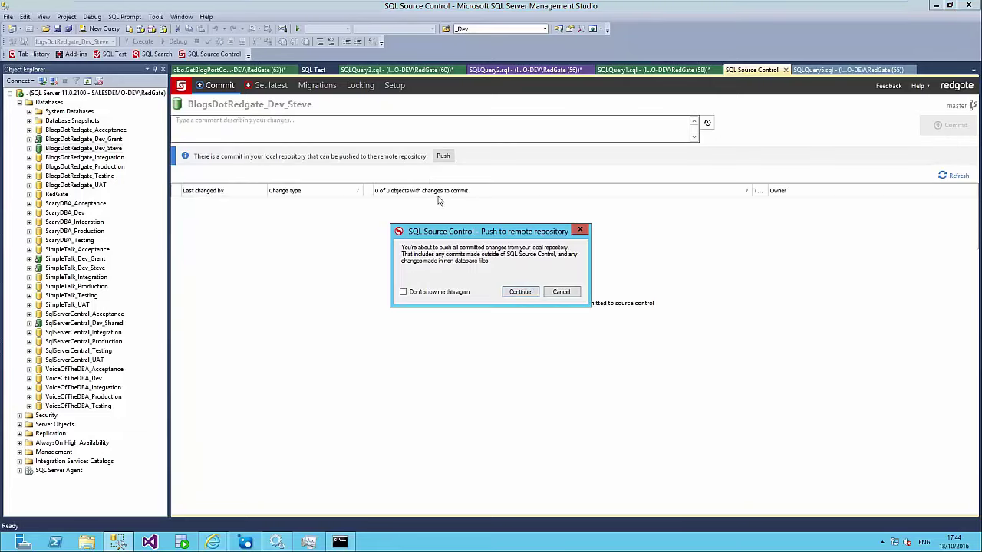
{"action": "left_click", "coordinate": [523, 291]}
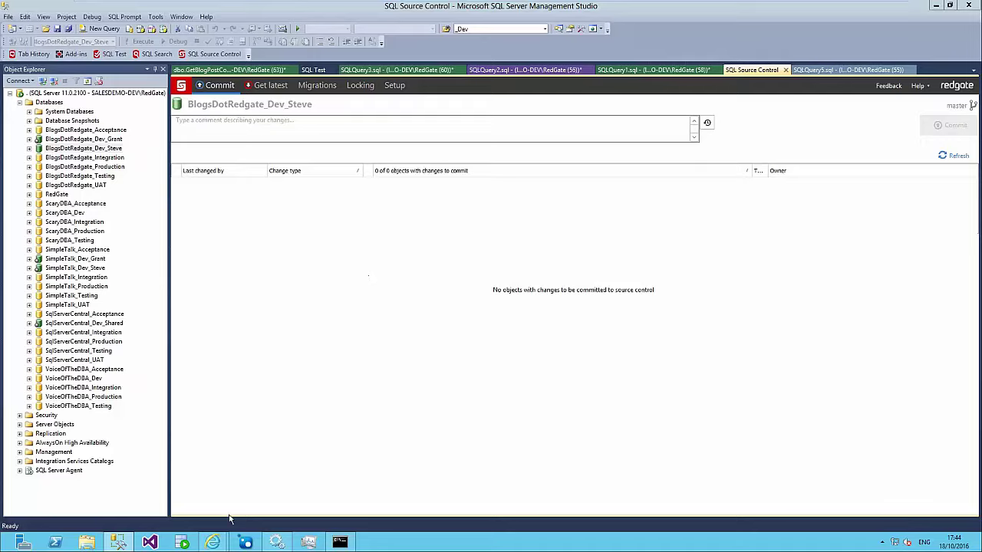
Switch back to Jenkins and leave the job configuration for the BlogsDotRedGate project page.
{"action": "left_click", "coordinate": [161, 485]}
{"action": "scroll", "coordinate": [177, 137], "scroll_direction": "up", "scroll_amount": 20}
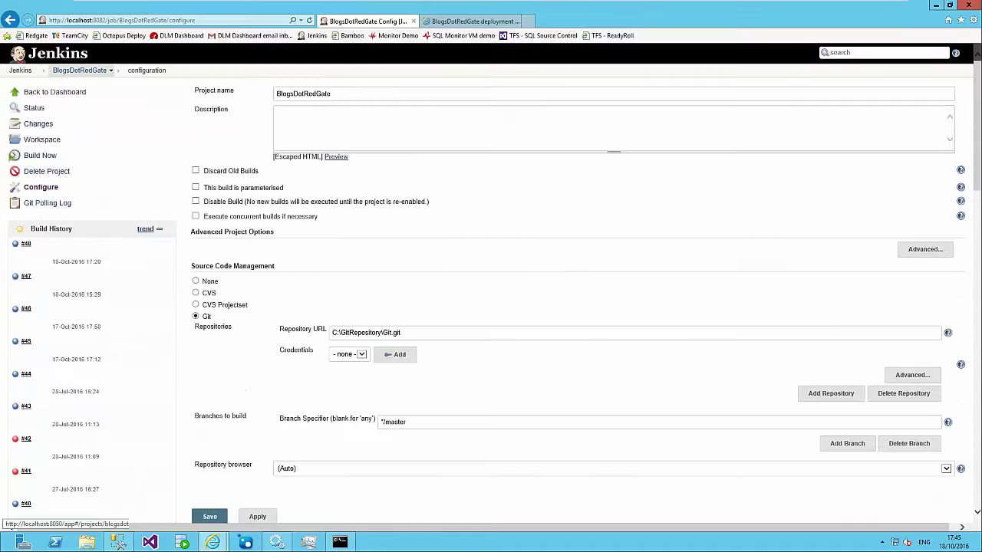
{"action": "left_click", "coordinate": [89, 72]}
{"action": "left_click", "coordinate": [454, 267]}
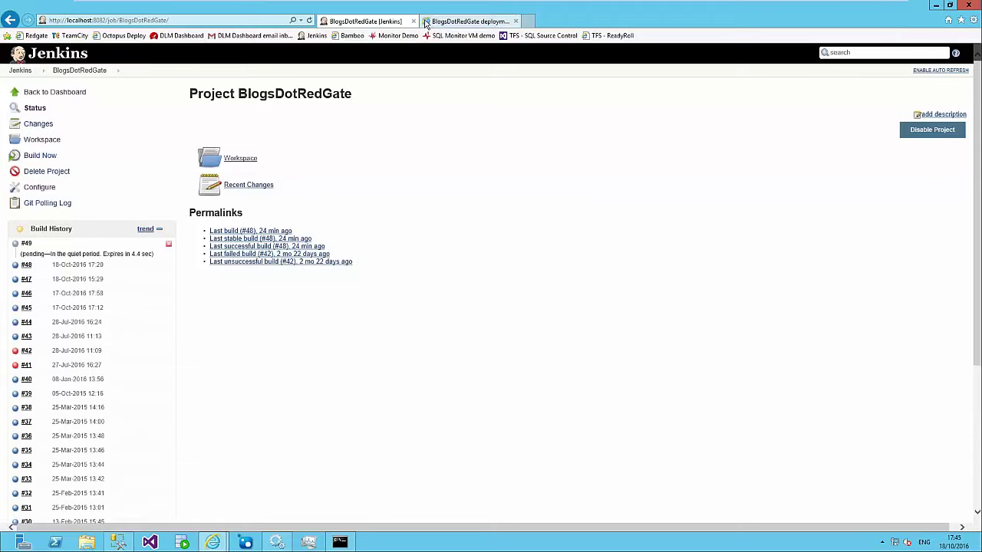
Open the BlogsDotRedGate release overview in Octopus Deploy and check the project's build history in Jenkins.
{"action": "left_click", "coordinate": [452, 21]}
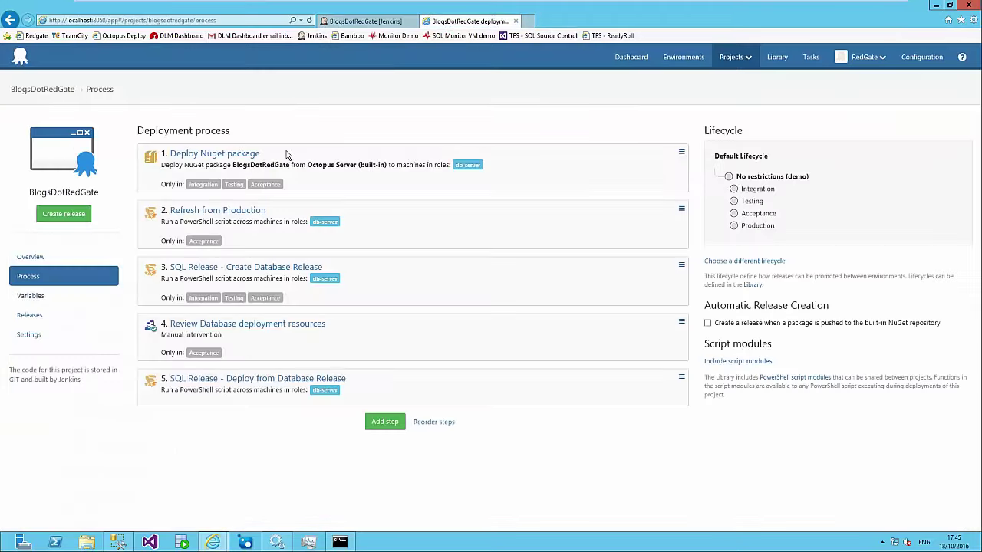
{"action": "left_click", "coordinate": [47, 89]}
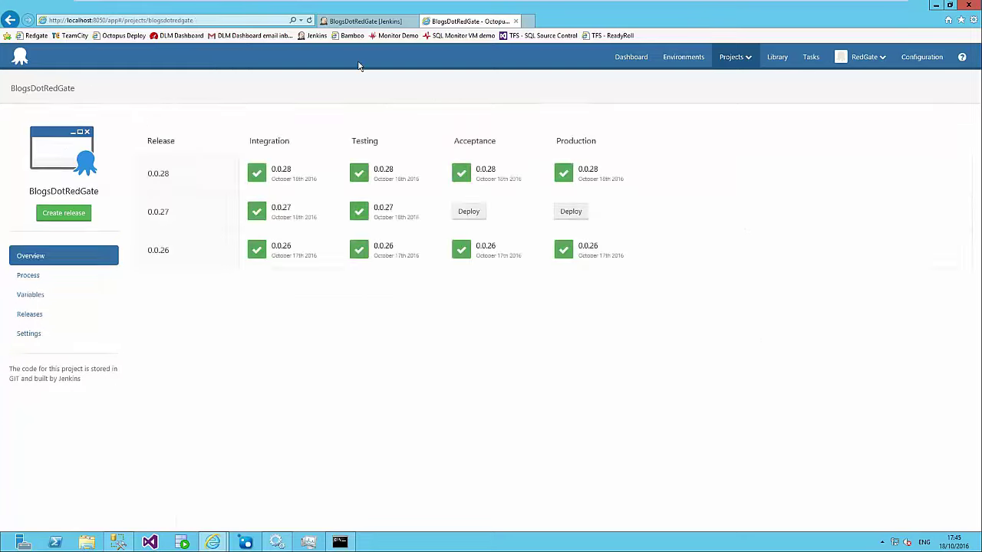
{"action": "left_click", "coordinate": [365, 22]}
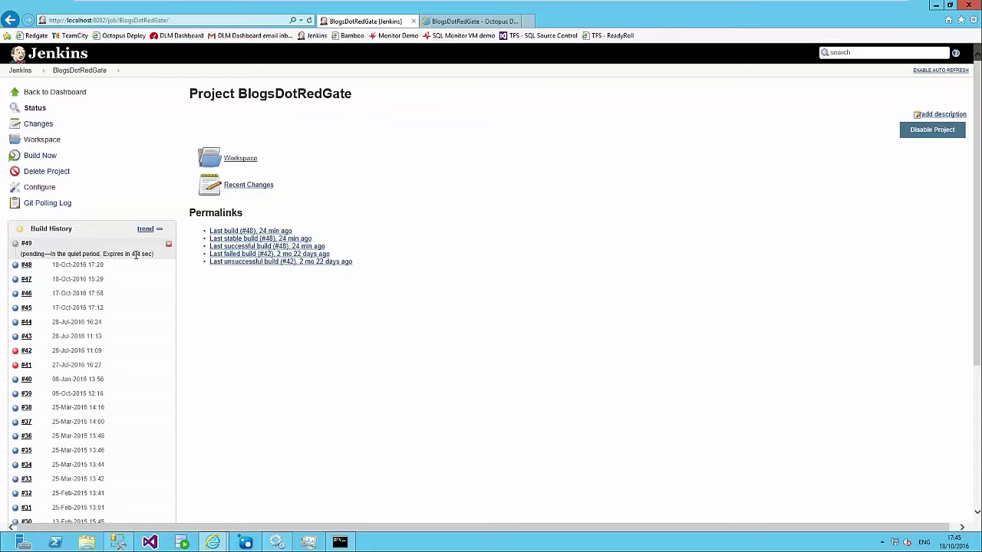
{"action": "left_click", "coordinate": [471, 23]}
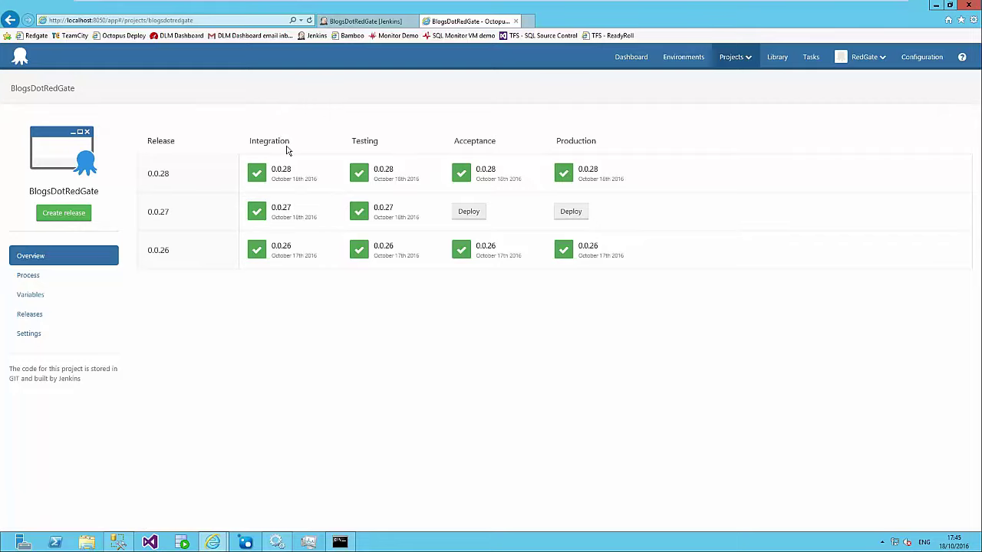
Annotate the magnified release overview with boxes around the environments, an arrow from Integration to Testing and a boxed "EXE" note, then clear the markup.
{"action": "mouse_move", "coordinate": [235, 125]}
{"action": "left_mouse_down"}
{"action": "mouse_move", "coordinate": [361, 377]}
{"action": "mouse_move", "coordinate": [382, 385]}
{"action": "left_mouse_up"}
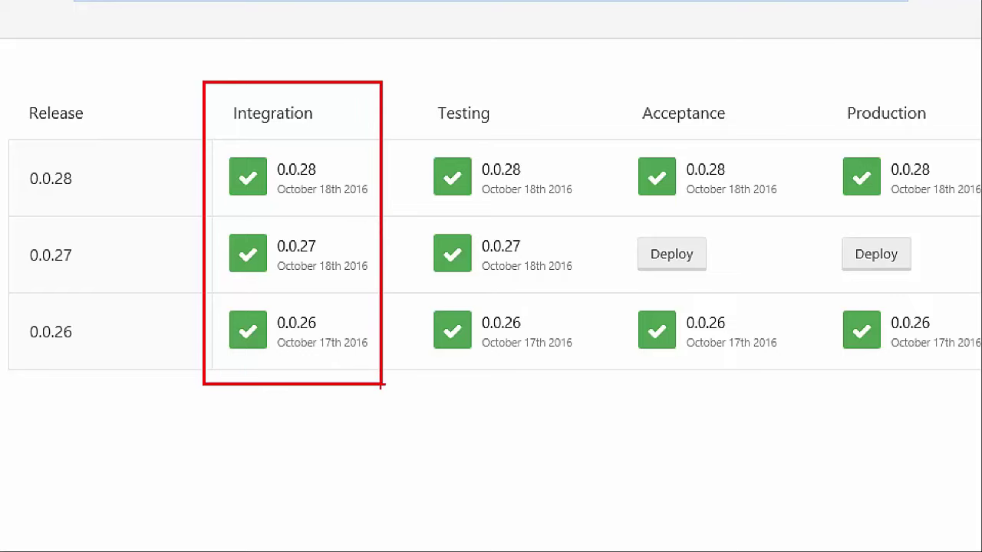
{"action": "mouse_move", "coordinate": [378, 95]}
{"action": "left_mouse_down"}
{"action": "mouse_move", "coordinate": [500, 98]}
{"action": "mouse_move", "coordinate": [474, 116]}
{"action": "left_mouse_up"}
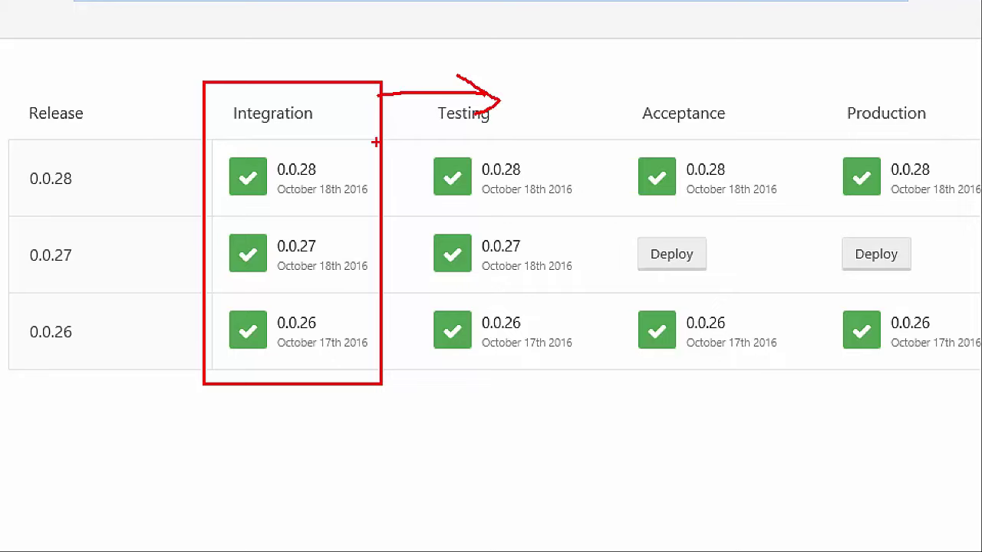
{"action": "left_click_drag", "start_coordinate": [189, 66], "coordinate": [803, 428]}
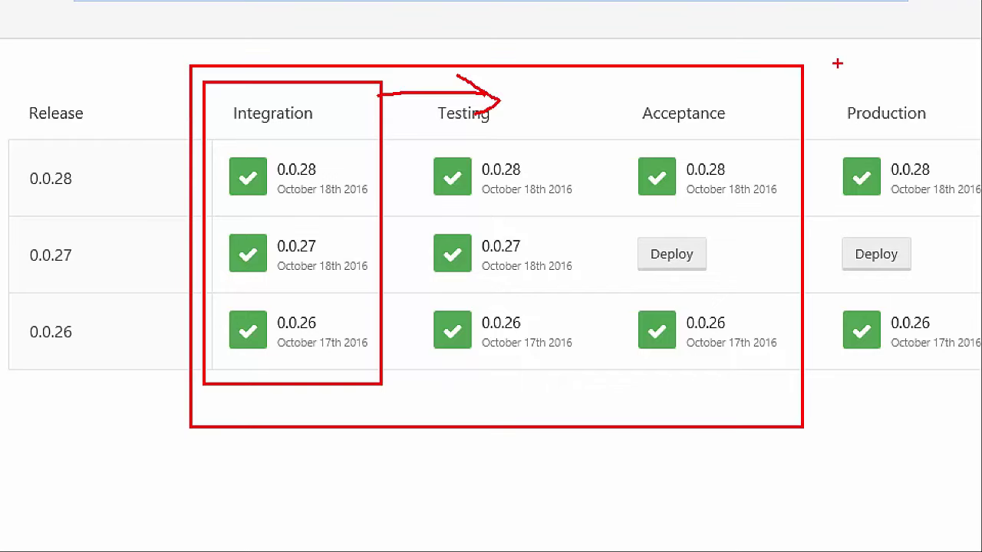
{"action": "mouse_move", "coordinate": [825, 51]}
{"action": "left_mouse_down"}
{"action": "mouse_move", "coordinate": [840, 95]}
{"action": "mouse_move", "coordinate": [844, 77]}
{"action": "mouse_move", "coordinate": [863, 72]}
{"action": "mouse_move", "coordinate": [851, 81]}
{"action": "mouse_move", "coordinate": [882, 96]}
{"action": "left_mouse_up"}
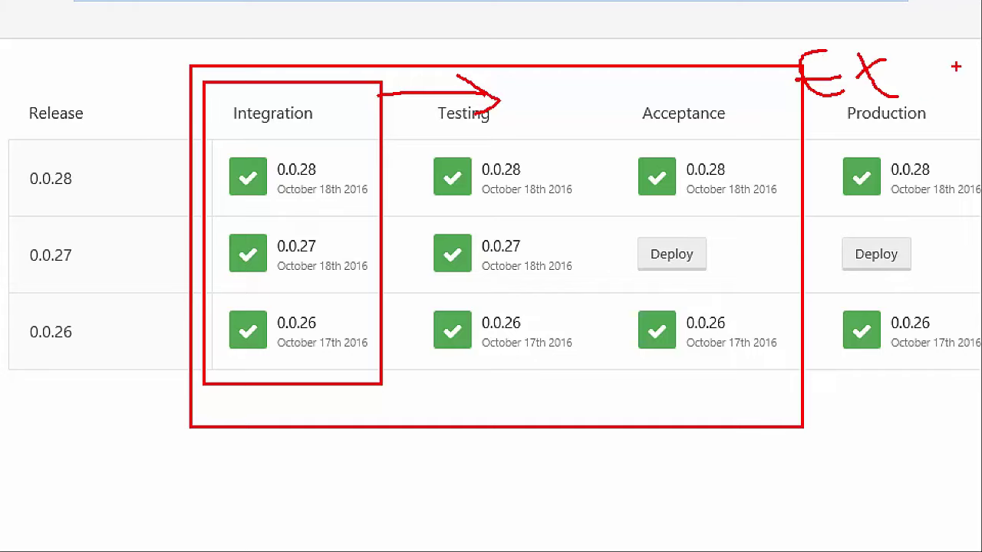
{"action": "mouse_move", "coordinate": [952, 55]}
{"action": "left_mouse_down"}
{"action": "mouse_move", "coordinate": [914, 74]}
{"action": "mouse_move", "coordinate": [956, 98]}
{"action": "mouse_move", "coordinate": [919, 78]}
{"action": "left_mouse_up"}
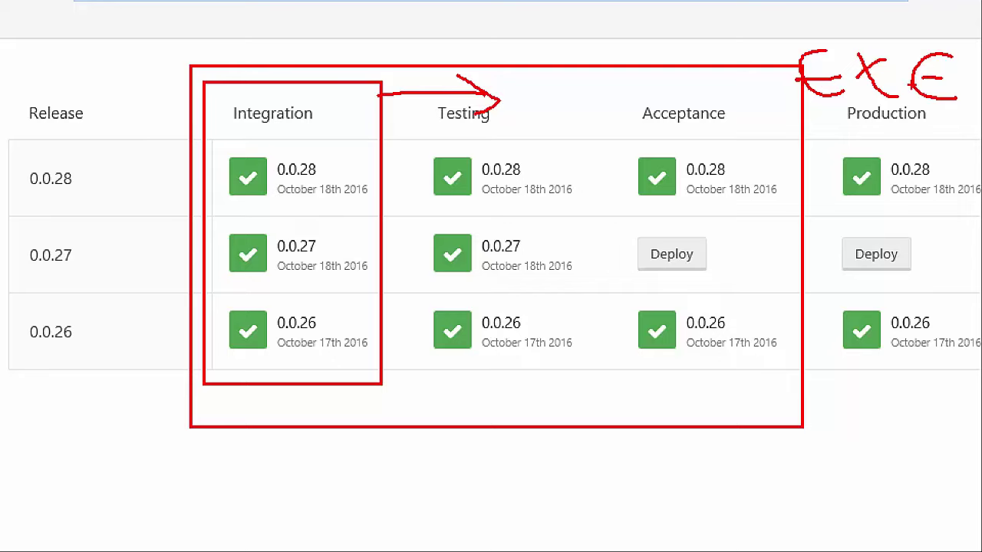
{"action": "mouse_move", "coordinate": [816, 130]}
{"action": "left_mouse_down"}
{"action": "mouse_move", "coordinate": [820, 158]}
{"action": "mouse_move", "coordinate": [838, 146]}
{"action": "left_mouse_up"}
{"action": "mouse_move", "coordinate": [872, 116]}
{"action": "left_mouse_down"}
{"action": "mouse_move", "coordinate": [869, 137]}
{"action": "mouse_move", "coordinate": [891, 107]}
{"action": "mouse_move", "coordinate": [912, 130]}
{"action": "mouse_move", "coordinate": [883, 139]}
{"action": "left_mouse_up"}
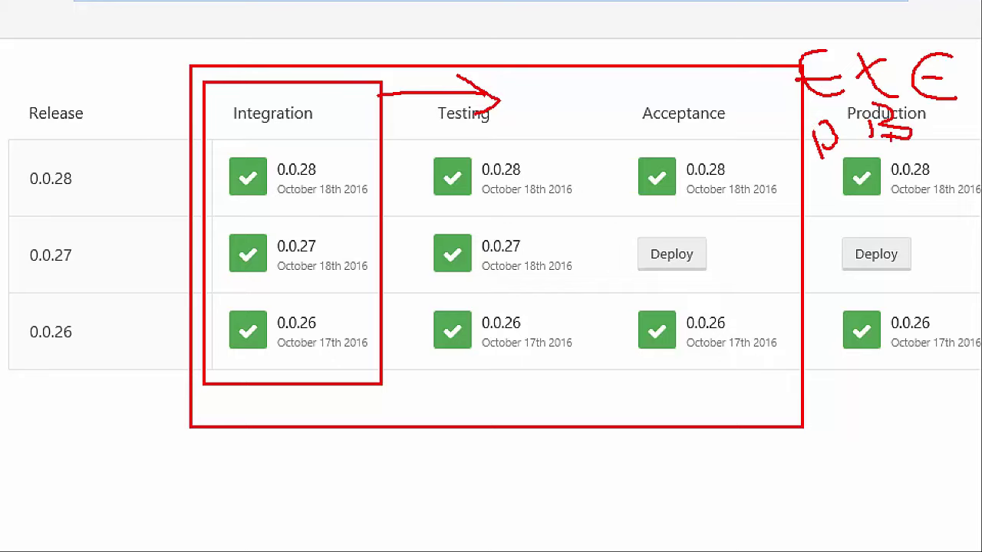
{"action": "mouse_move", "coordinate": [782, 20]}
{"action": "left_mouse_down"}
{"action": "mouse_move", "coordinate": [936, 158]}
{"action": "mouse_move", "coordinate": [971, 170]}
{"action": "left_mouse_up"}
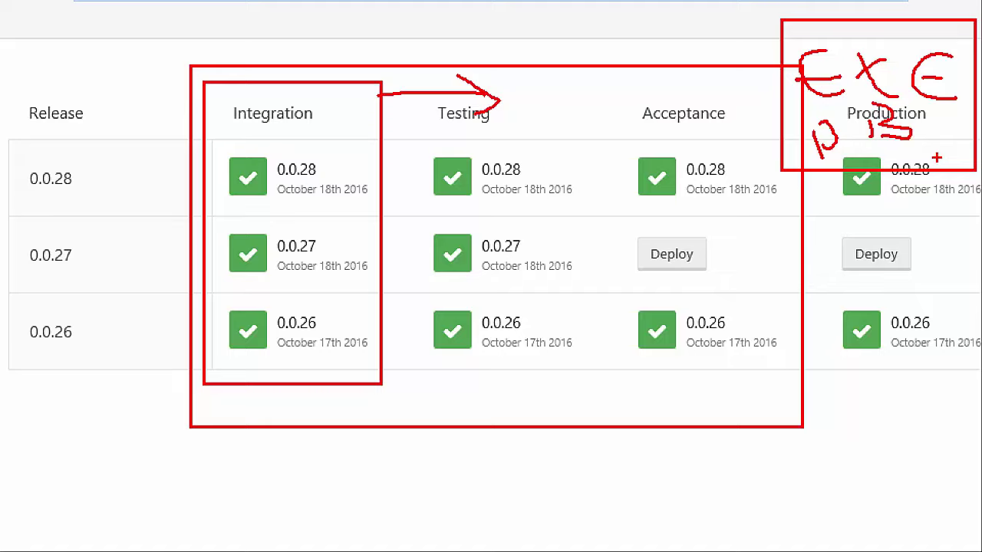
{"action": "key", "text": "Escape"}
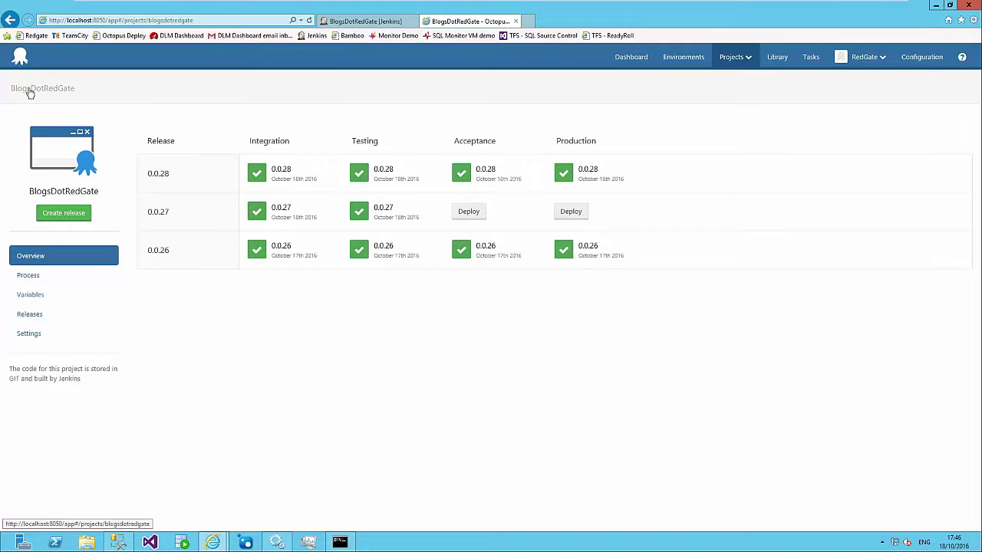
Check the progress of the newest BlogsDotRedGate build in Jenkins and return to the Octopus Deploy release overview.
{"action": "left_click", "coordinate": [359, 21]}
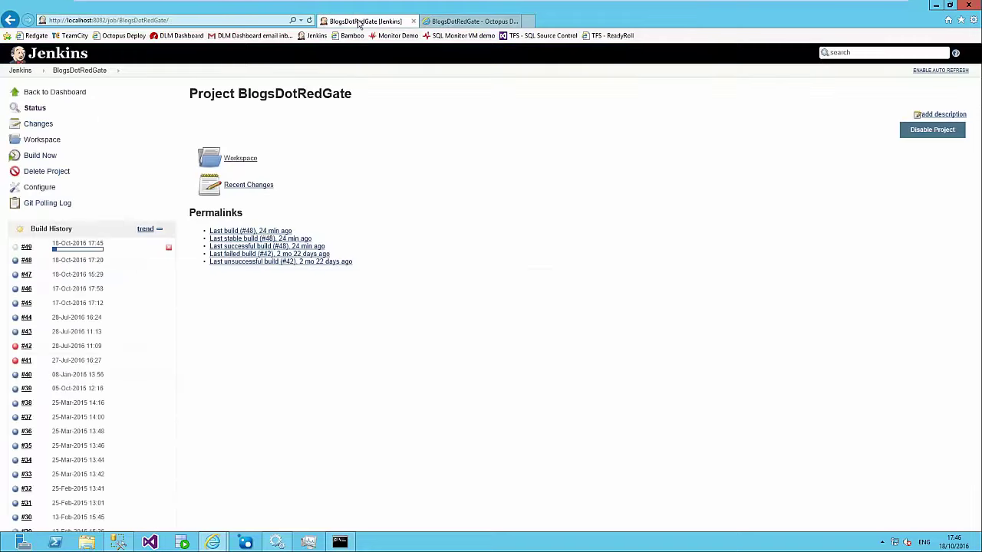
{"action": "left_click", "coordinate": [452, 22]}
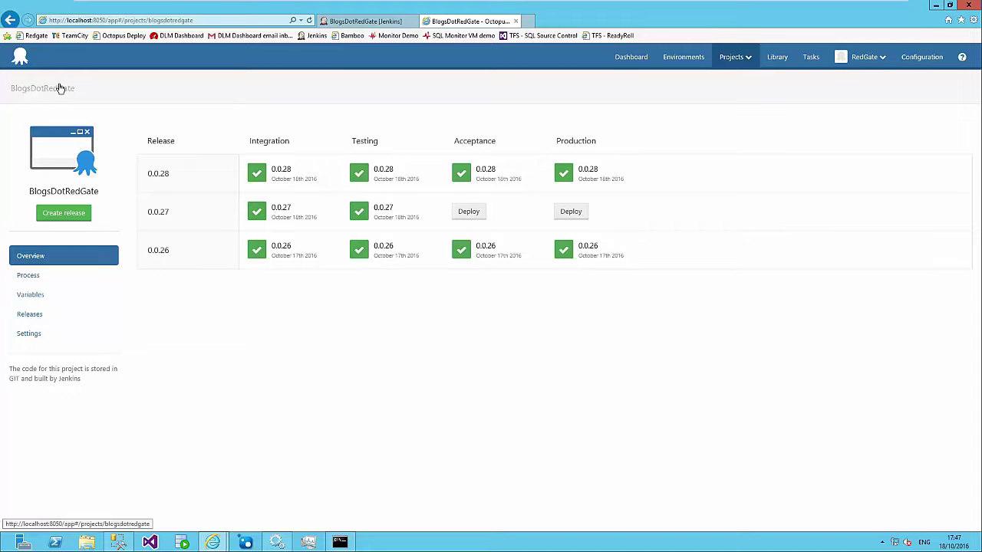
Check the BlogsDotRedGate build history in Jenkins and open the 0.0.29 Integration deployment in Octopus Deploy.
{"action": "left_click", "coordinate": [349, 20]}
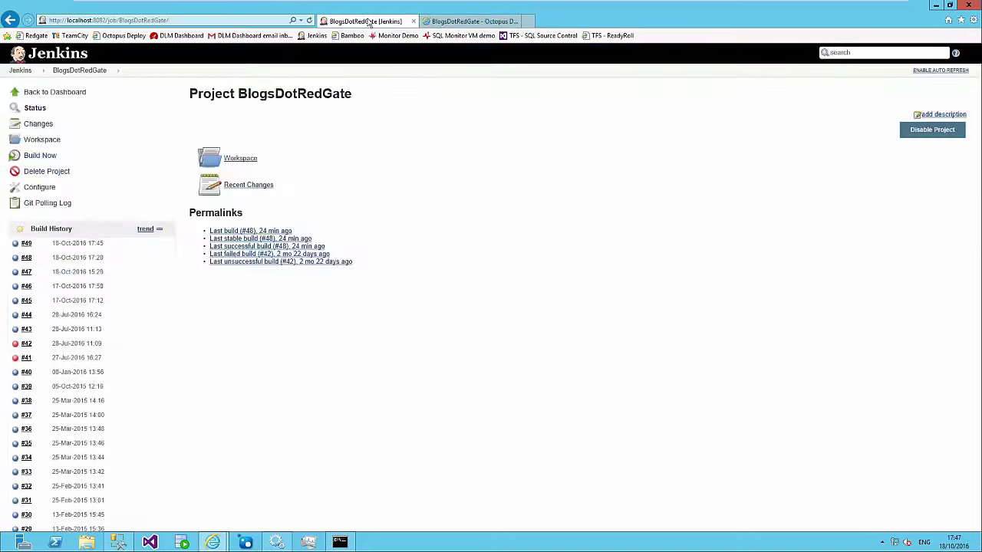
{"action": "left_click", "coordinate": [434, 22]}
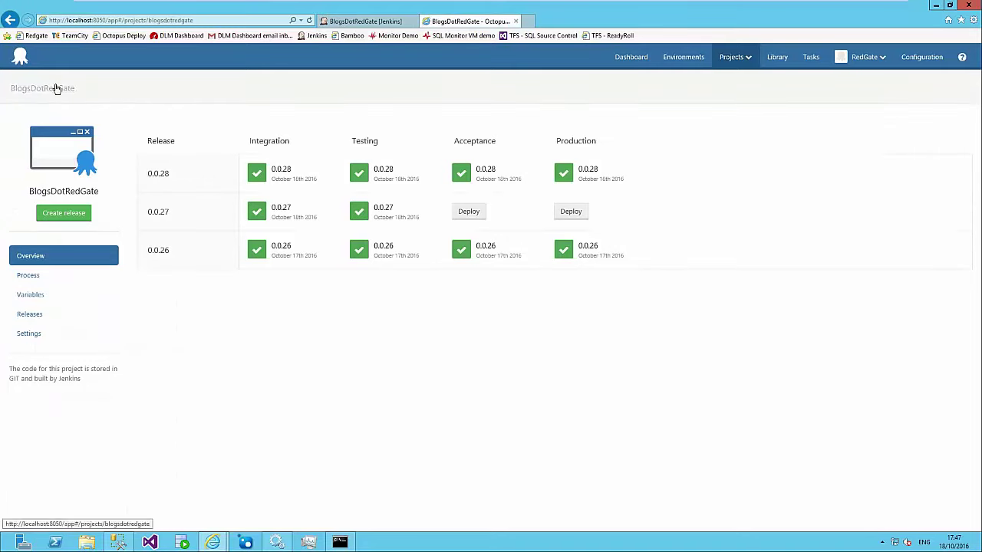
{"action": "left_click", "coordinate": [309, 21]}
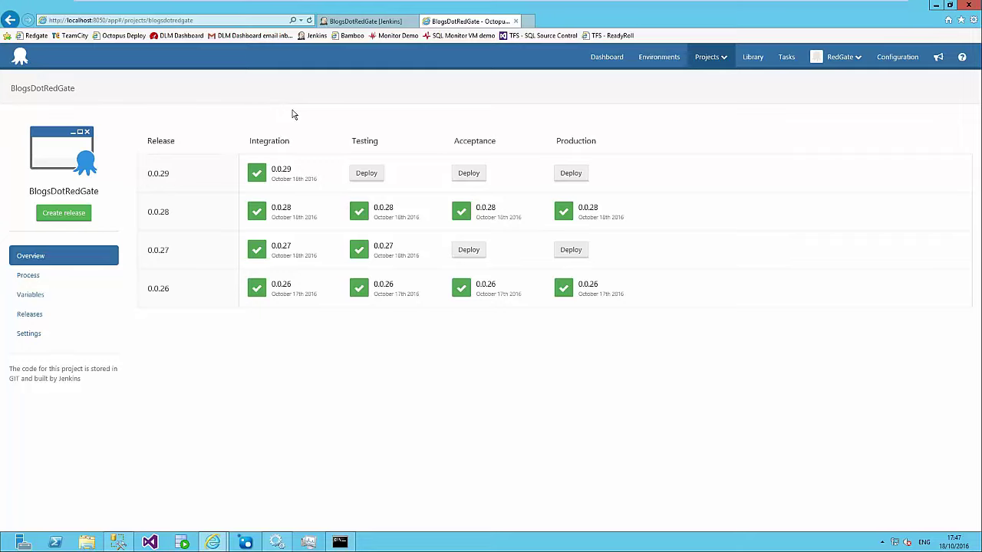
{"action": "left_click", "coordinate": [281, 171]}
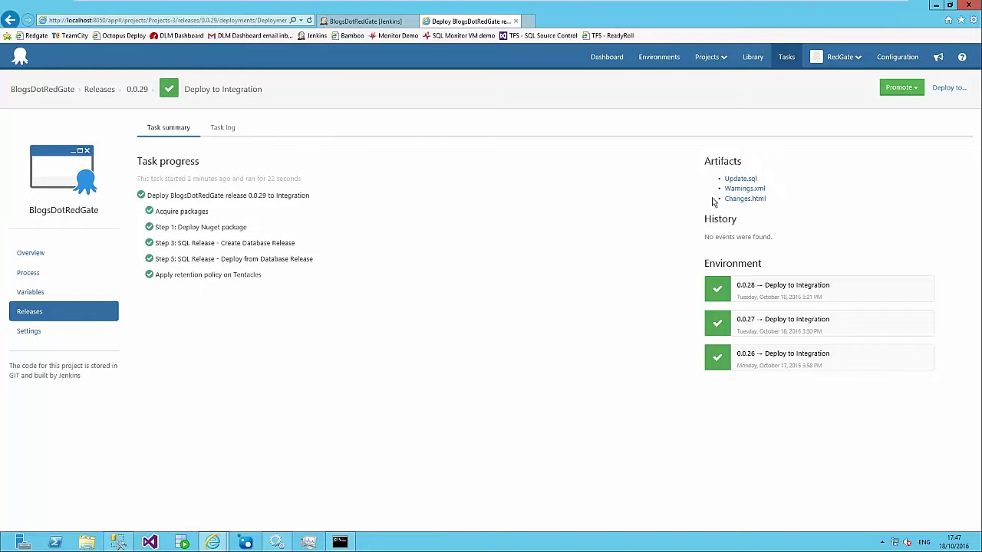
Open and review the deployment's Update.sql artifact, close it and return to the Octopus Deploy dashboard.
{"action": "left_click", "coordinate": [738, 179]}
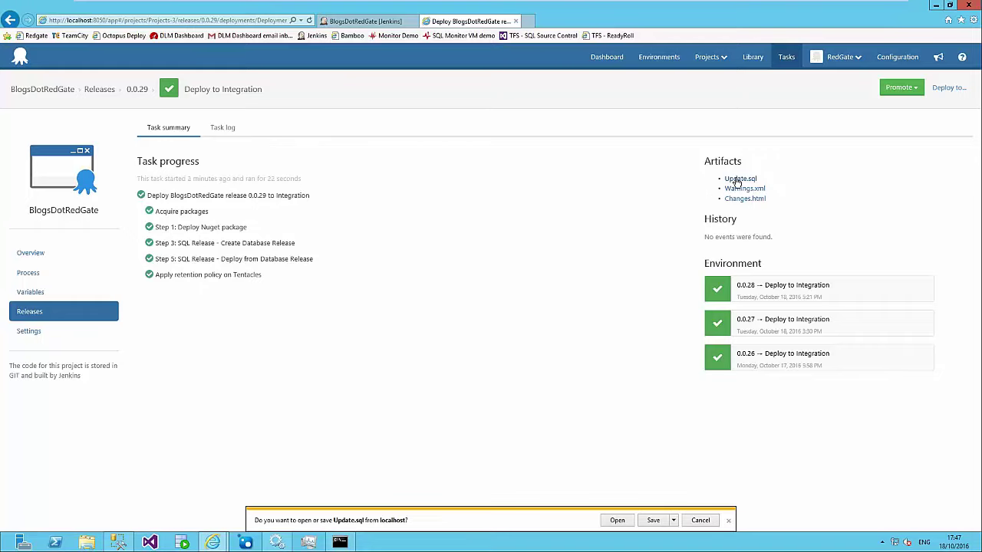
{"action": "left_click", "coordinate": [617, 521]}
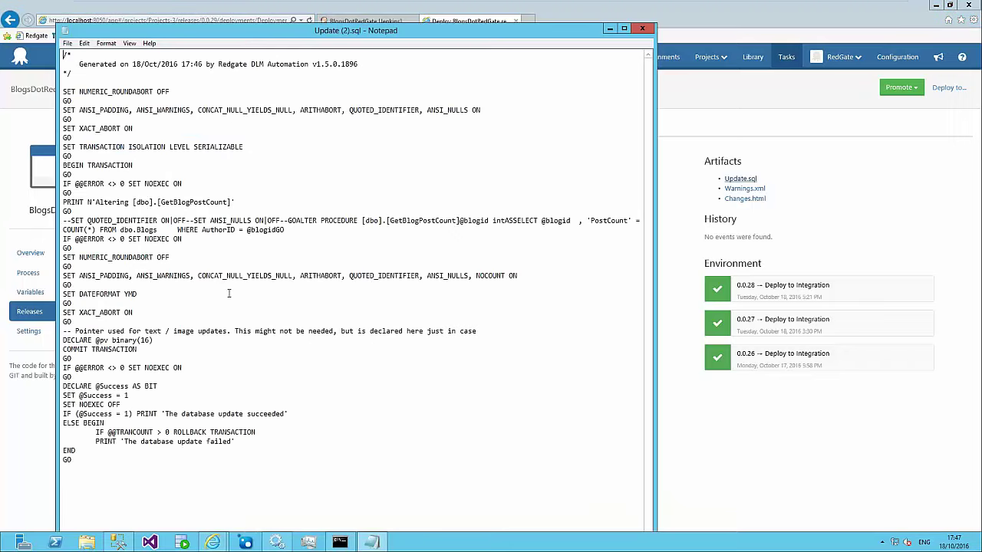
{"action": "left_click_drag", "start_coordinate": [234, 442], "coordinate": [114, 228]}
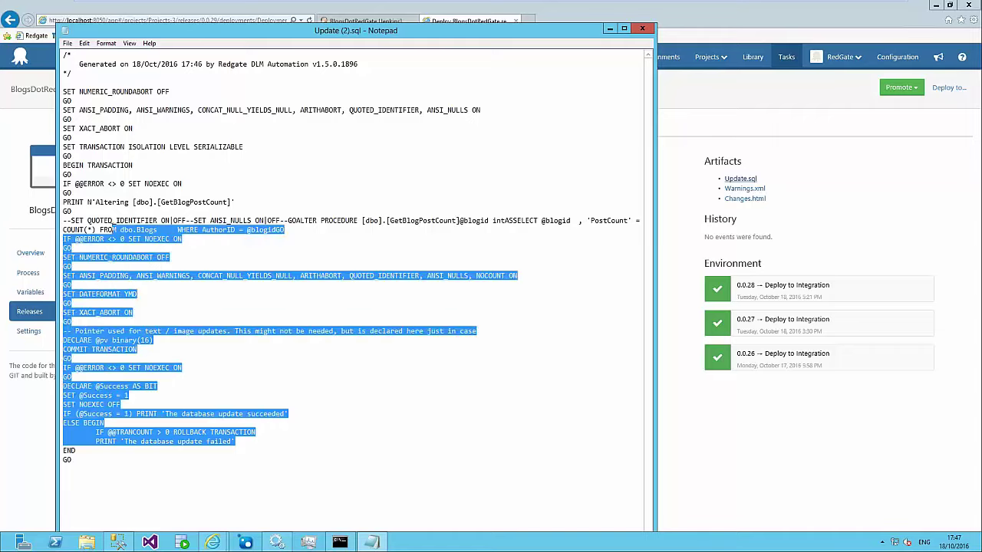
{"action": "left_click", "coordinate": [305, 257]}
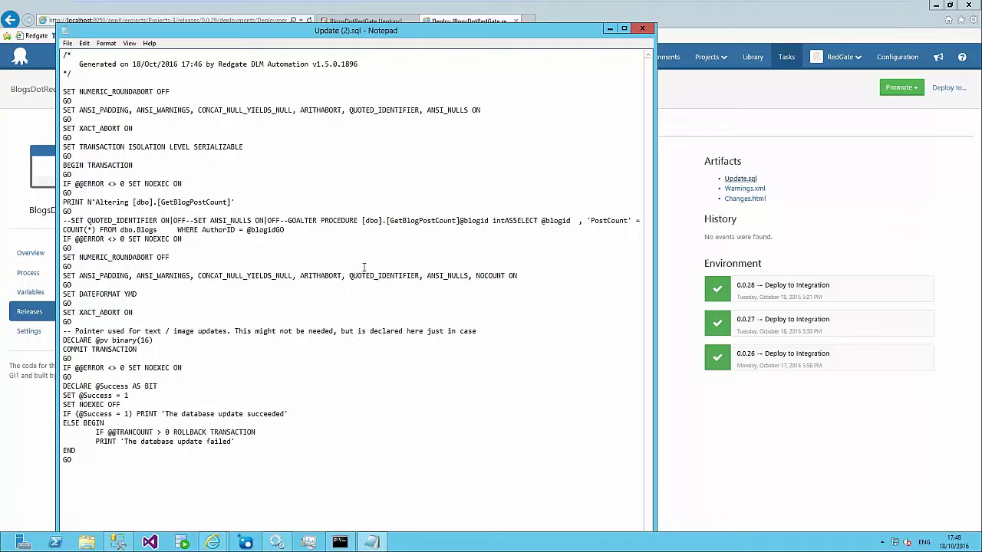
{"action": "left_click", "coordinate": [642, 29]}
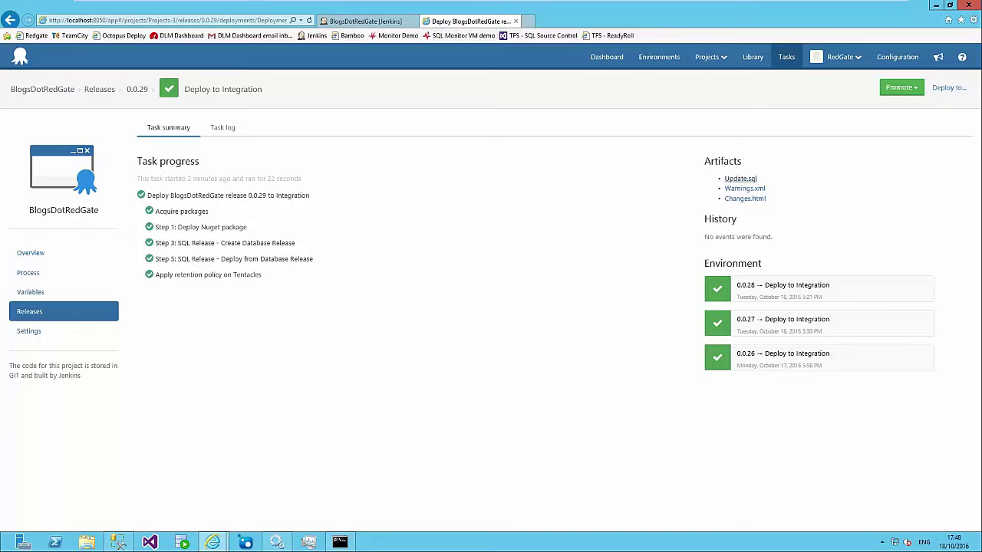
{"action": "left_click", "coordinate": [23, 59]}
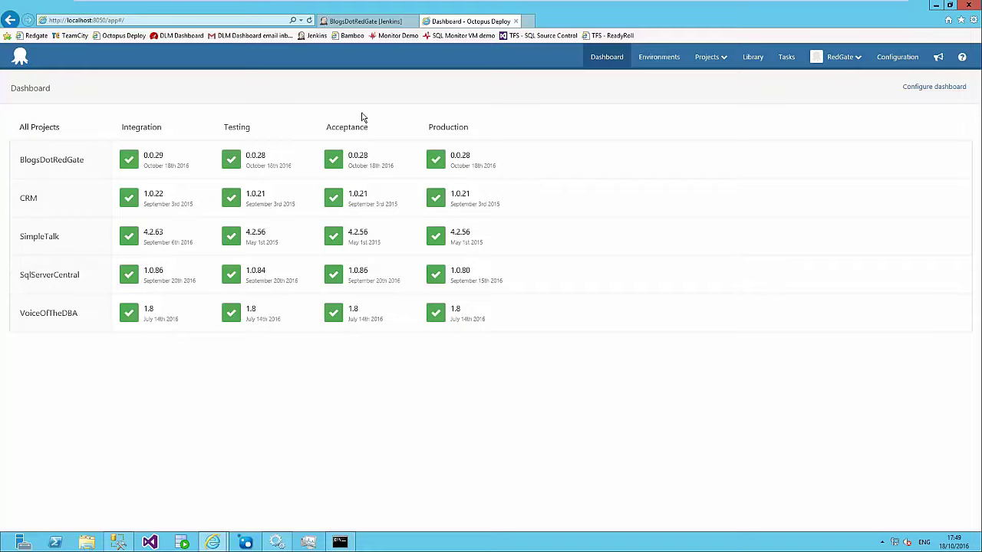
Switch to SQLQuery3.sql in SQL Server Management Studio and expand the BlogsDotRedgate development database that the query is connected to.
{"action": "left_click", "coordinate": [117, 543]}
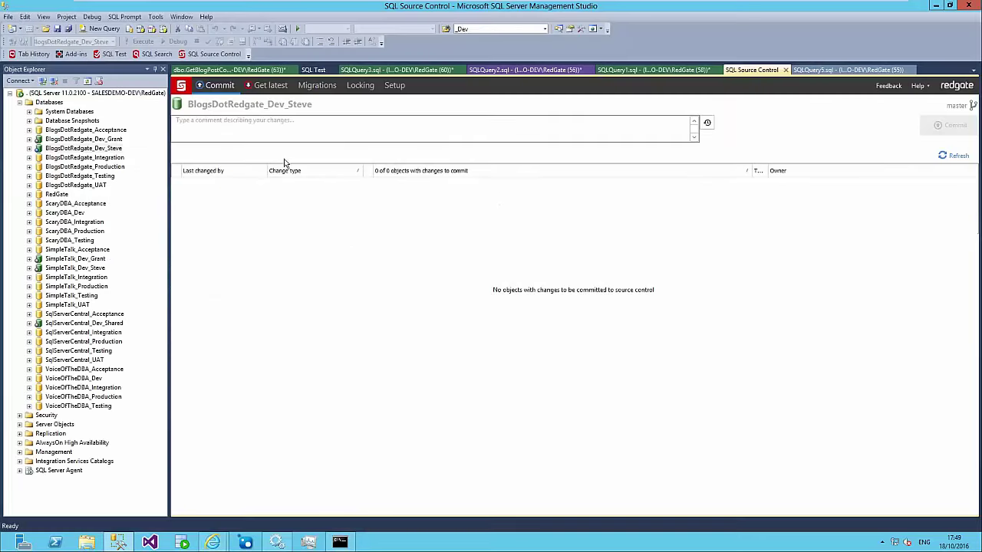
{"action": "left_click", "coordinate": [370, 71]}
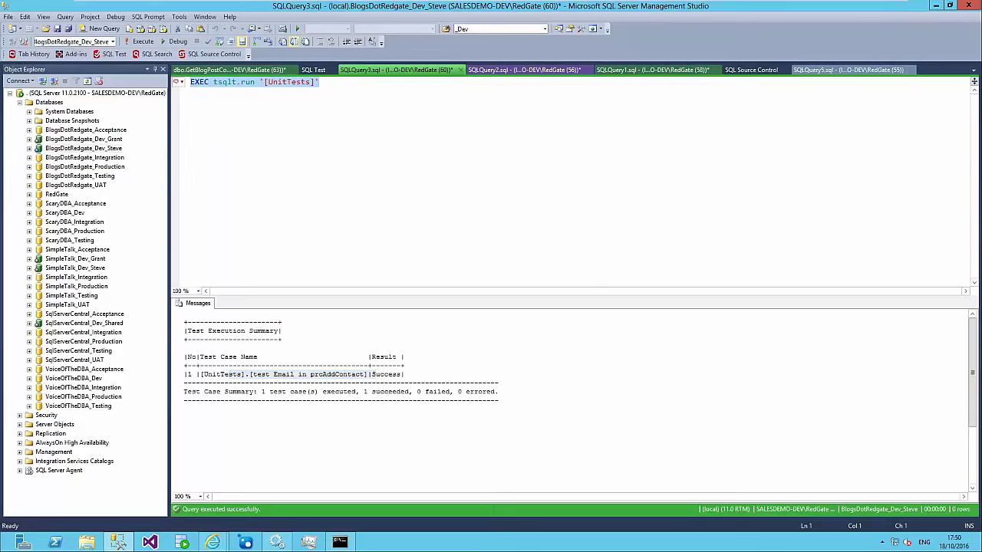
{"action": "double_click", "coordinate": [39, 149]}
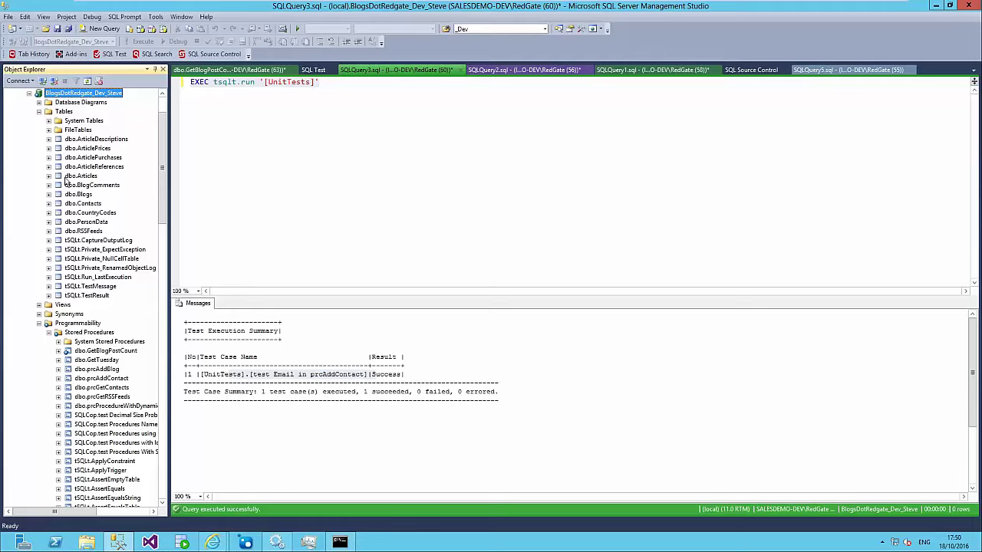
Replace the unit test call with SELECT * FROM dbo.RSSFeeds and run the query.
{"action": "left_click", "coordinate": [255, 156]}
{"action": "key", "text": "ctrl+a"}
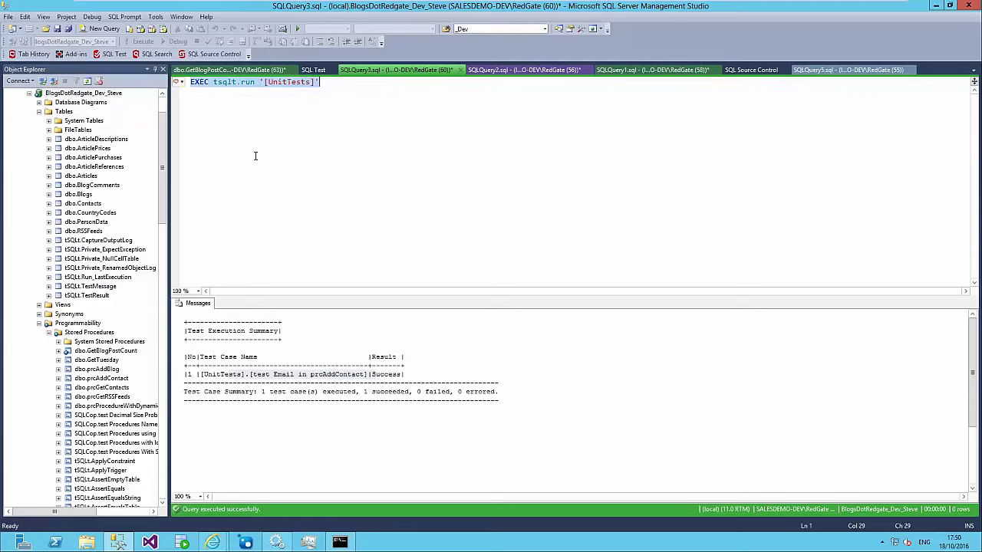
{"action": "type", "text": "ssf"}
{"action": "key", "text": "Tab"}
{"action": "type", "text": "r"}
{"action": "key", "text": "Tab"}
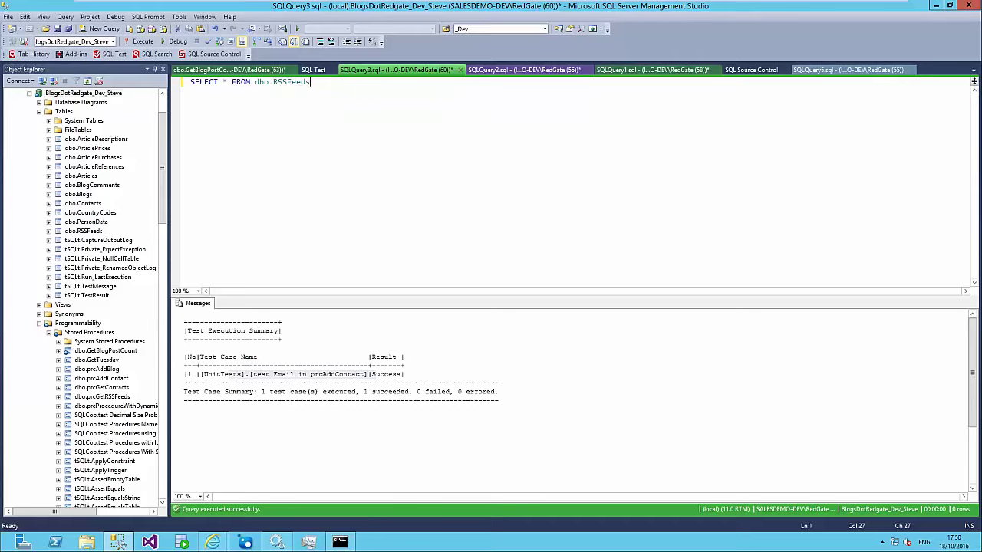
{"action": "key", "text": "F5"}
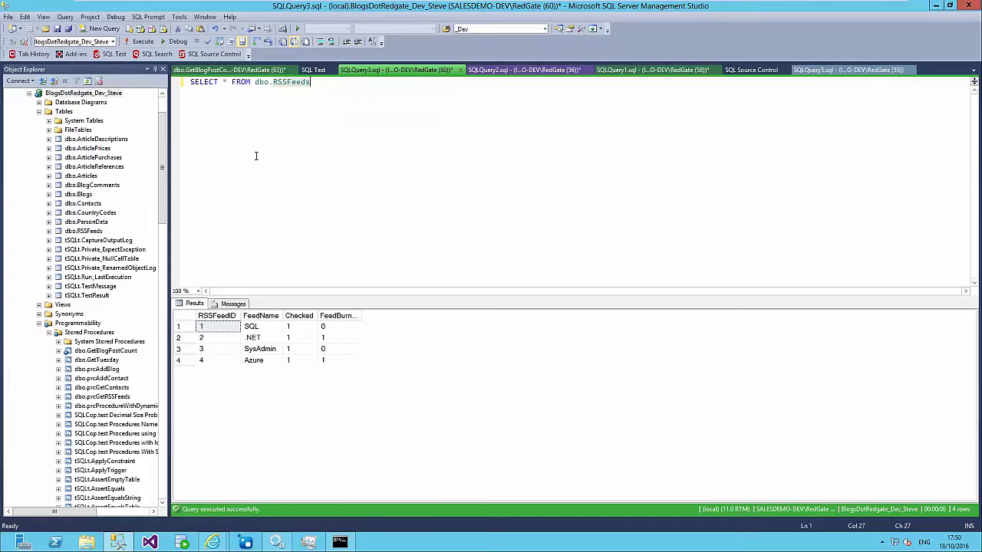
Below the SELECT, write UPDATE dbo.RSSFeeds SET FeedName = 'Pass Summit'.
{"action": "key", "text": "Return"}
{"action": "key", "text": "Return"}
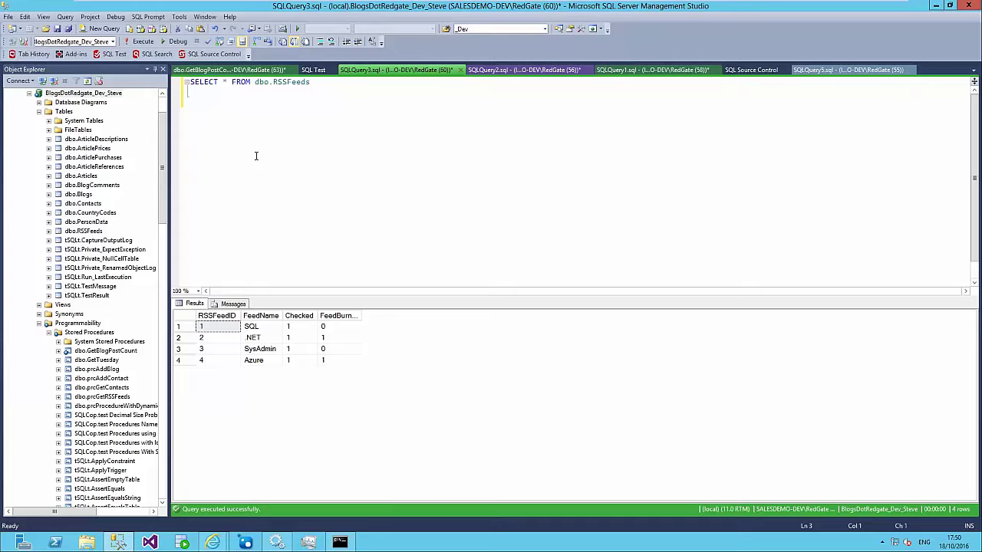
{"action": "type", "text": "insert"}
{"action": "key", "text": "Escape"}
{"action": "key", "text": "shift+Home"}
{"action": "type", "text": "update r"}
{"action": "key", "text": "Tab"}
{"action": "type", "text": "set fe"}
{"action": "key", "text": "Tab"}
{"action": "type", "text": "="}
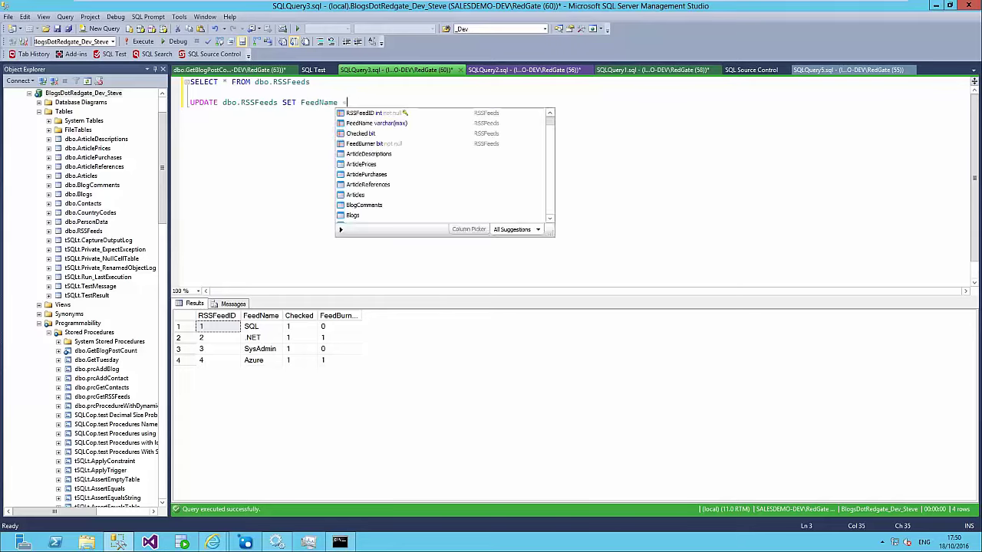
{"action": "type", "text": " '= 'Pass Summit"}
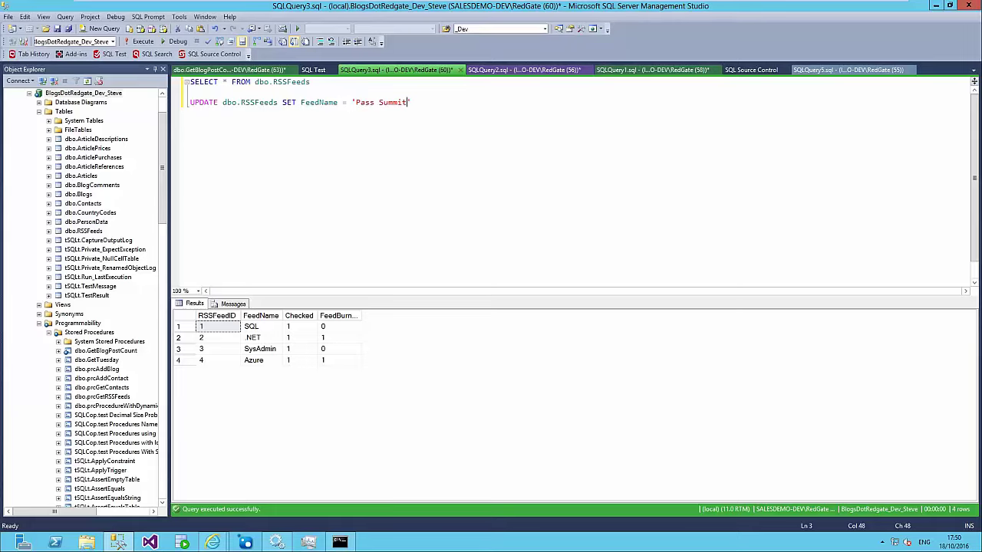
Restrict the UPDATE statement with WHERE RSSFeedID = 4 and run only that statement.
{"action": "type", "text": "' WHERE "}
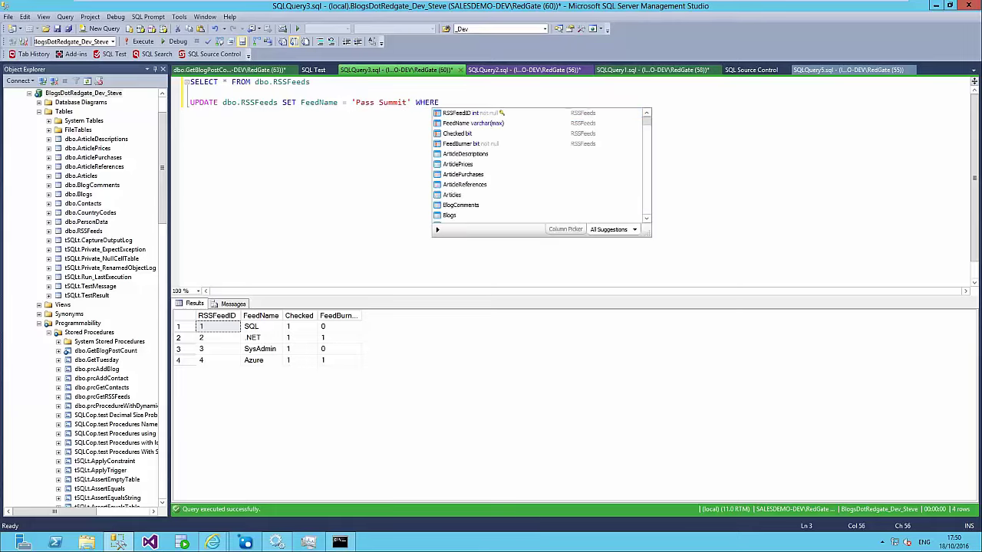
{"action": "type", "text": "f"}
{"action": "key", "text": "Down"}
{"action": "key", "text": "Down"}
{"action": "key", "text": "Tab"}
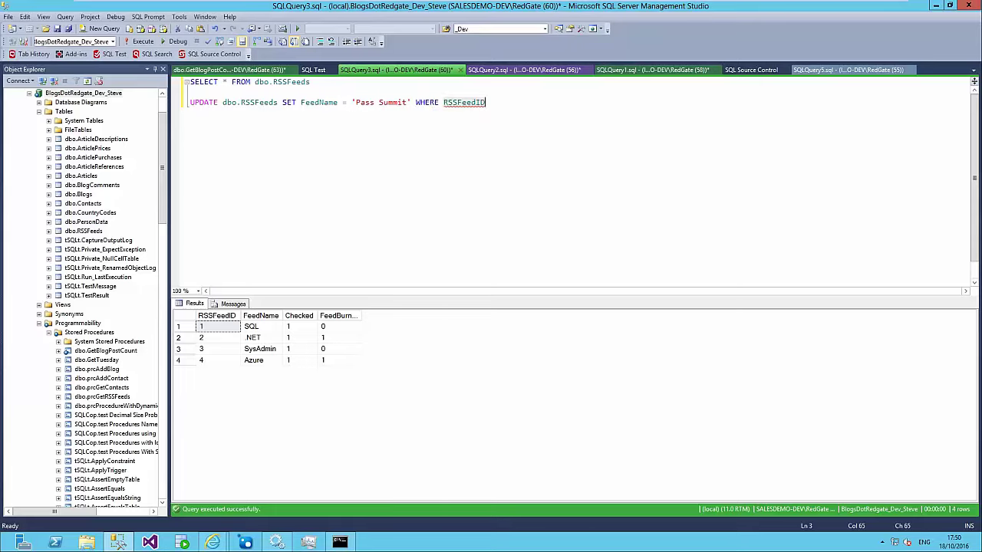
{"action": "type", "text": "= 4"}
{"action": "key", "text": "shift+Home"}
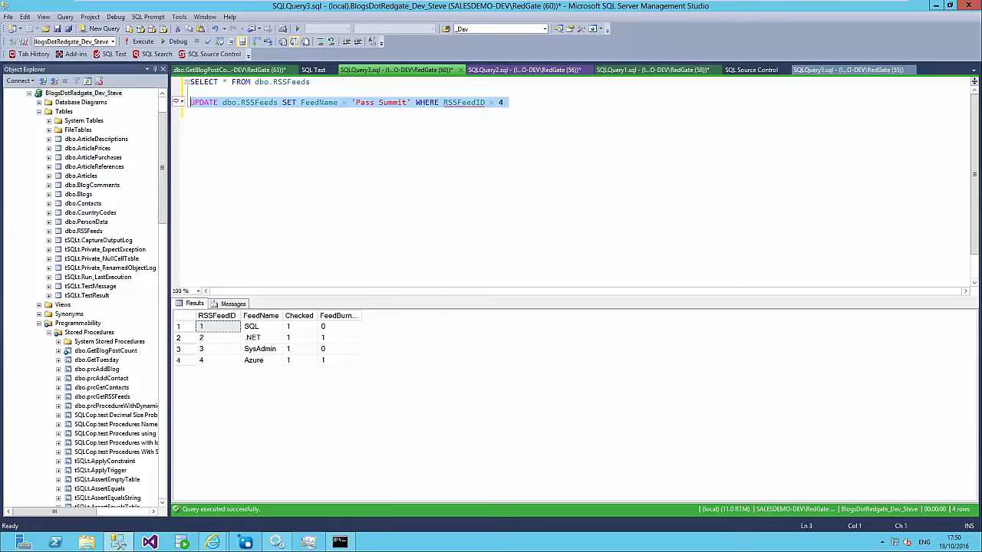
{"action": "key", "text": "F5"}
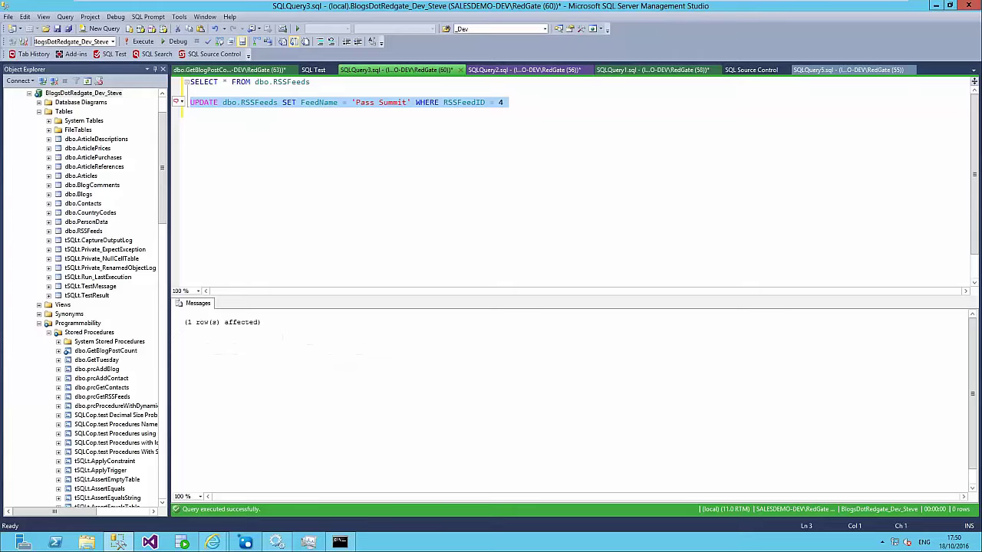
Rerun only the SELECT on dbo.RSSFeeds to check the updated row.
{"action": "key", "text": "Up"}
{"action": "key", "text": "Up"}
{"action": "key", "text": "End"}
{"action": "key", "text": "shift+Home"}
{"action": "key", "text": "F5"}
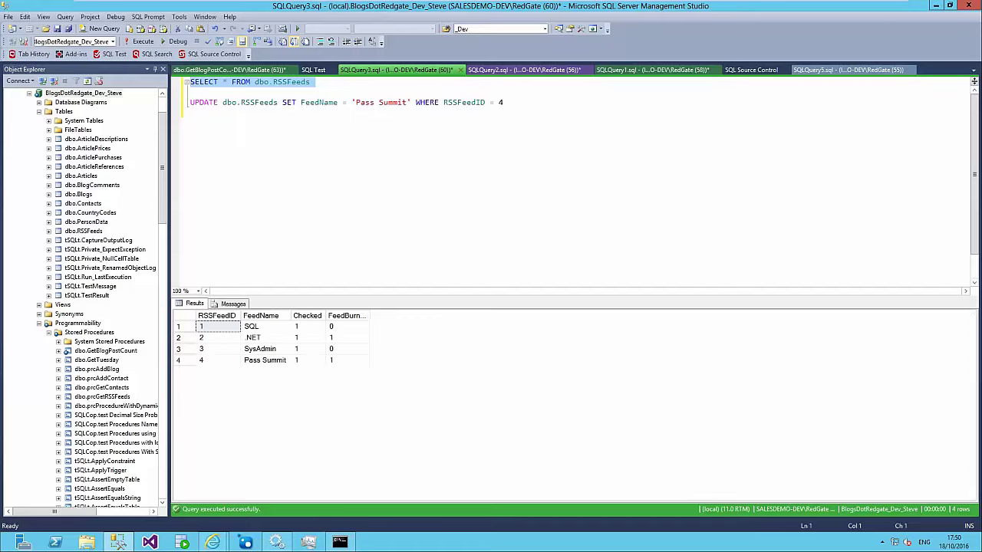
Replace the UPDATE statement with ALTER TABLE dbo.RSSFeeds ALTER COLUMN.
{"action": "key", "text": "Down"}
{"action": "key", "text": "Down"}
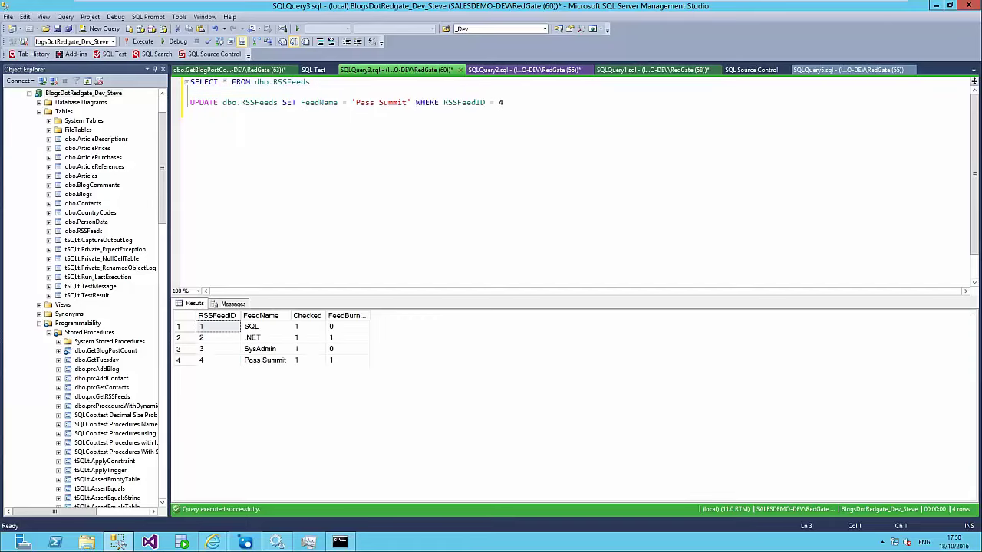
{"action": "key", "text": "shift+End"}
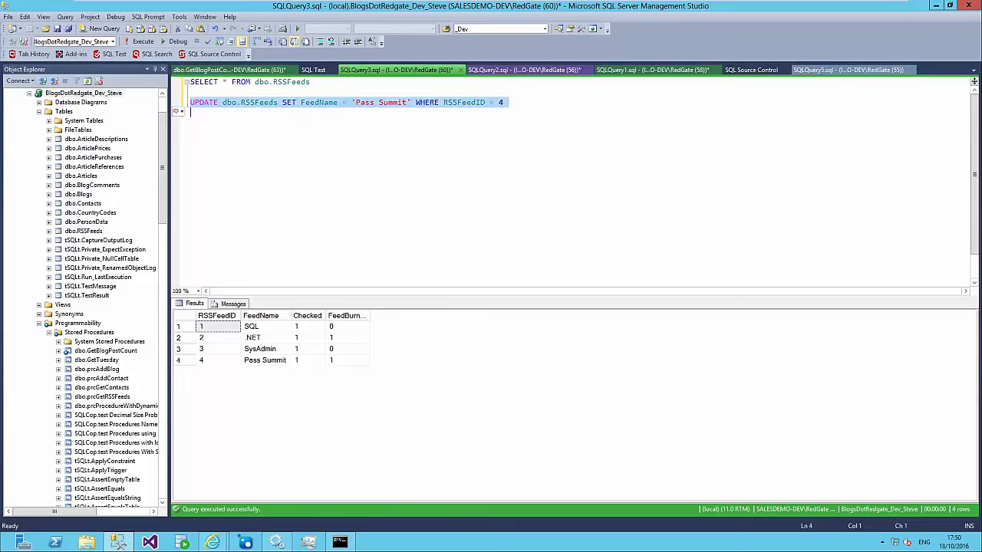
{"action": "type", "text": "ALTER table rss"}
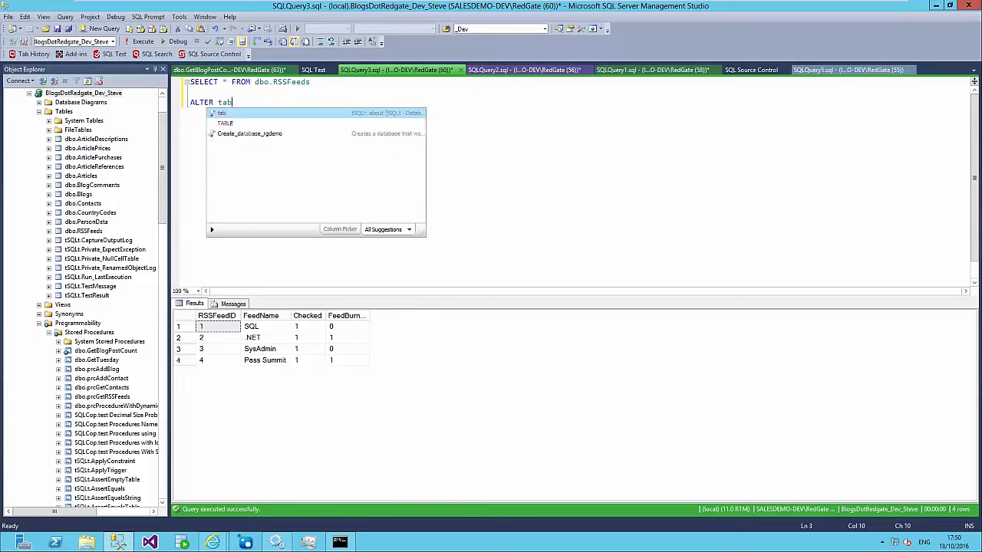
{"action": "key", "text": "Tab"}
{"action": "type", "text": "add"}
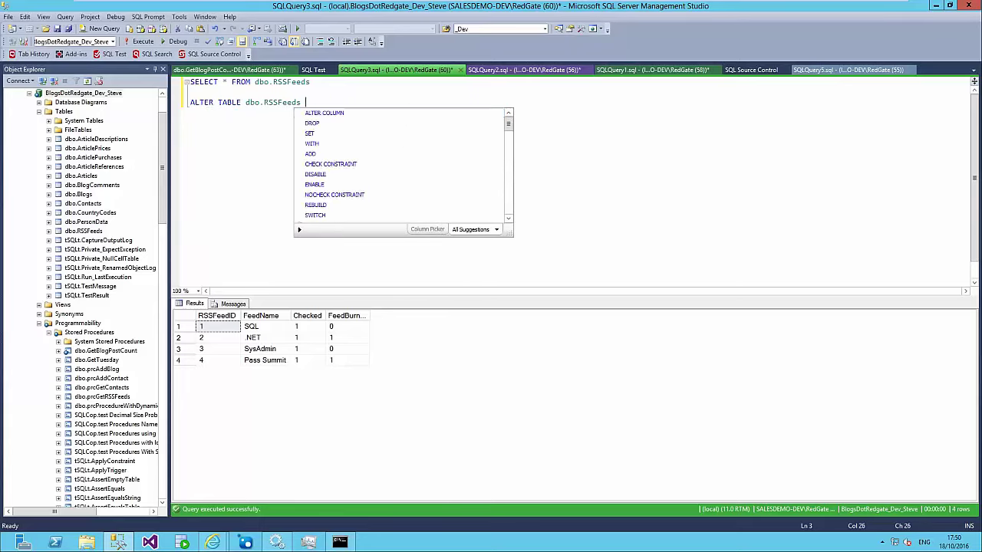
{"action": "key", "text": "BackSpace"}
{"action": "key", "text": "BackSpace"}
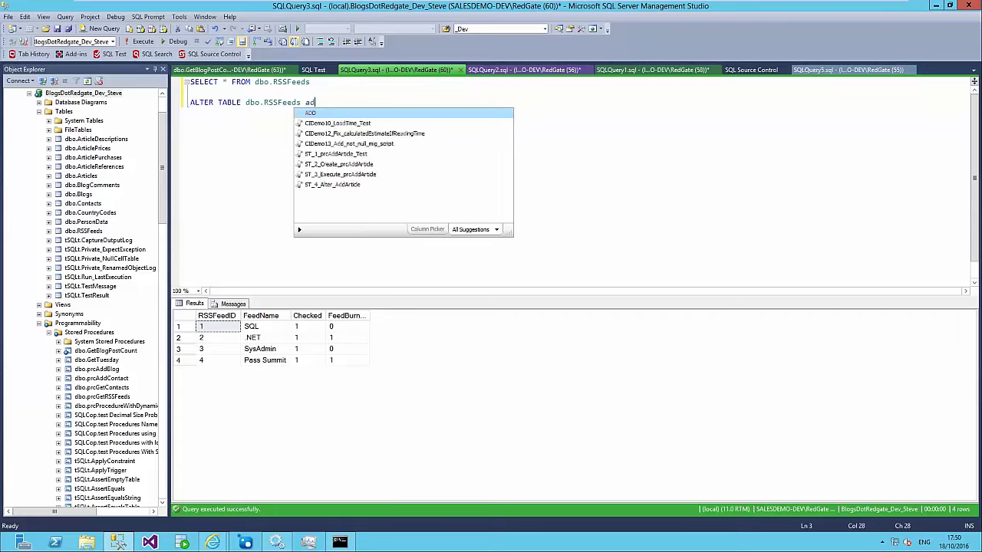
{"action": "type", "text": "l"}
{"action": "key", "text": "Tab"}
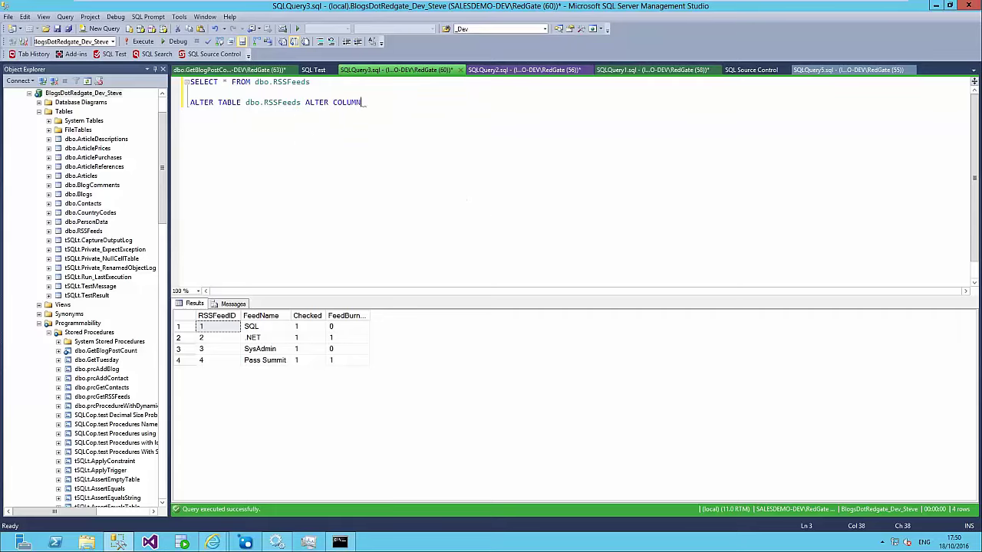
Complete the ALTER COLUMN clause so that it changes FeedBurner to VARCHAR(200).
{"action": "type", "text": "fee"}
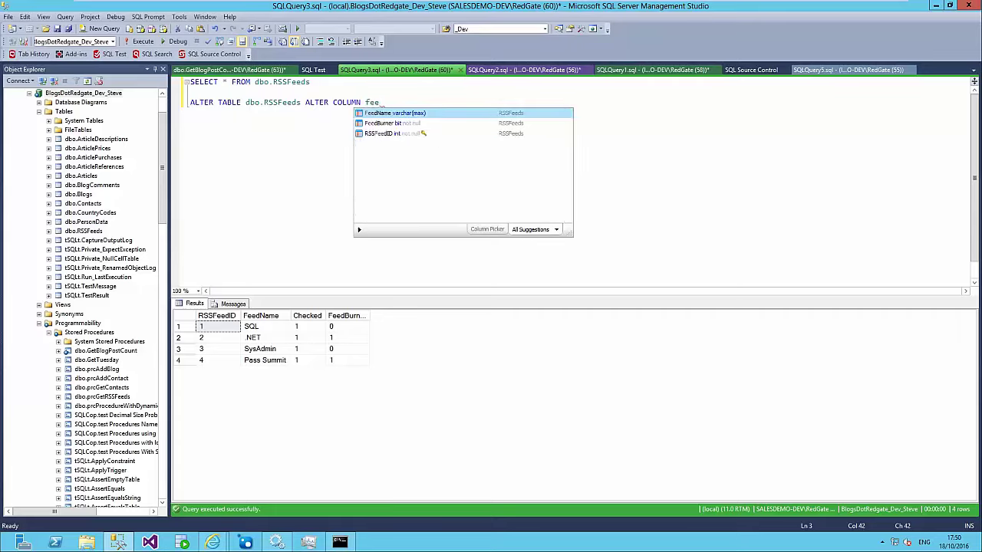
{"action": "key", "text": "Down"}
{"action": "key", "text": "Tab"}
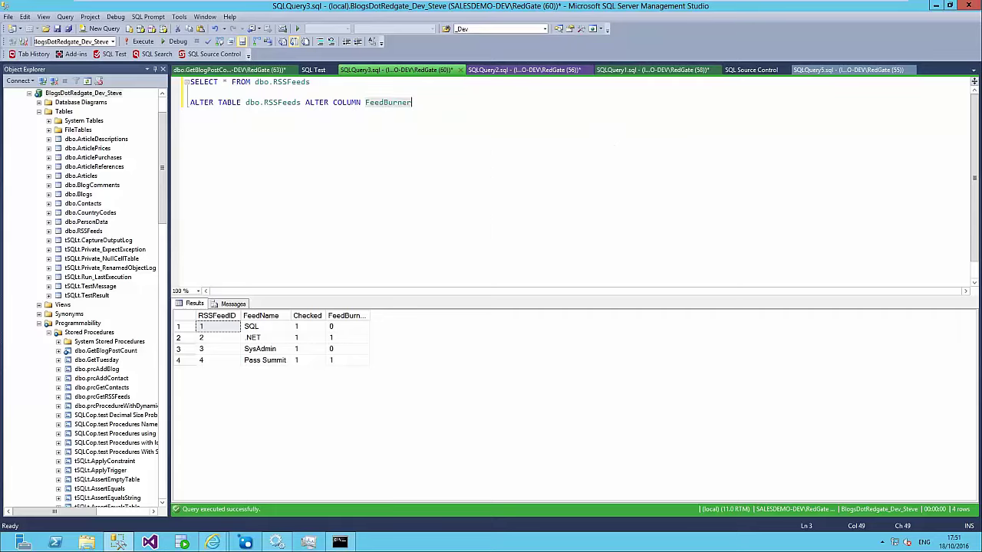
{"action": "type", "text": "varchar(0"}
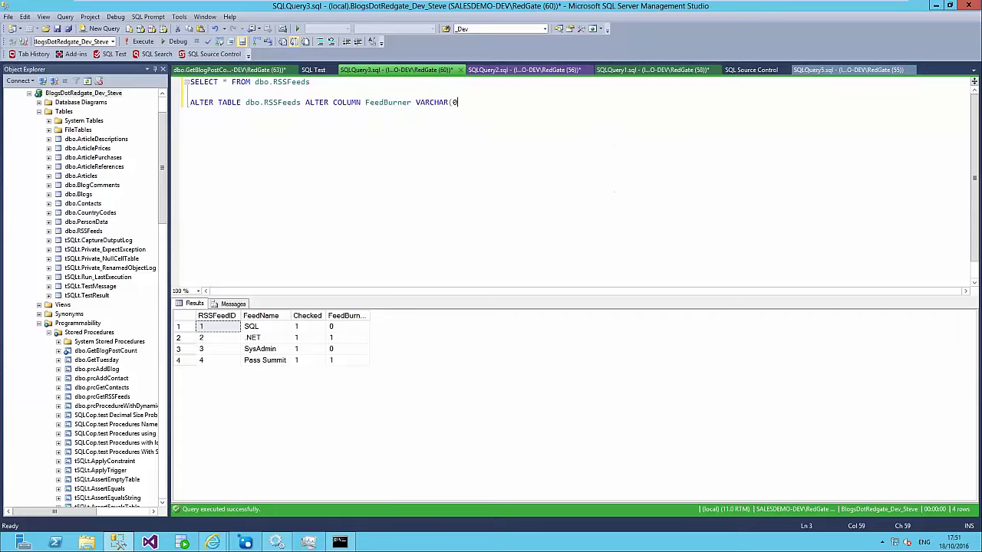
{"action": "type", "text": "00)"}
{"action": "key", "text": "shift+Home"}
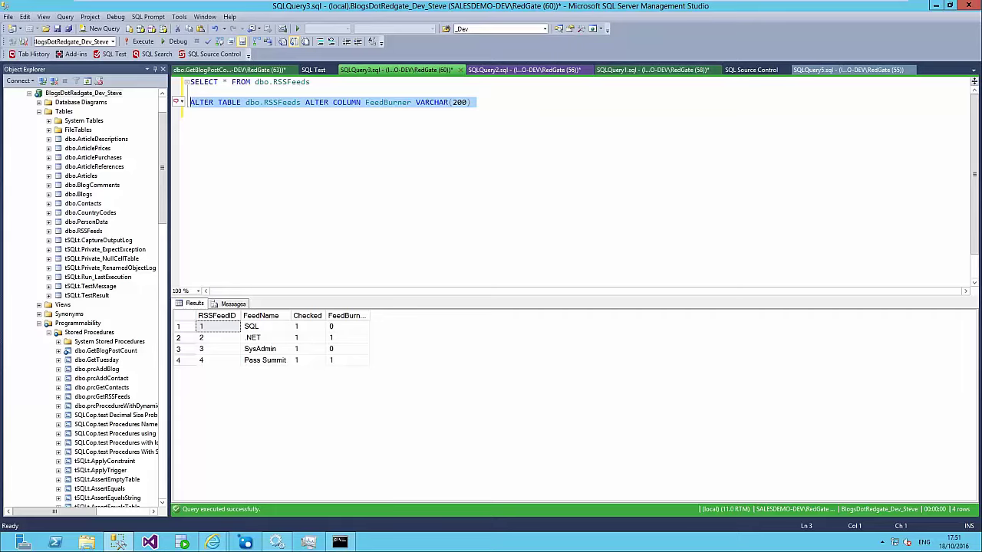
Add a CREATE TABLE £temp statement below the ALTER TABLE statement, separated from it by a blank line.
{"action": "key", "text": "Down"}
{"action": "type", "text": "ct"}
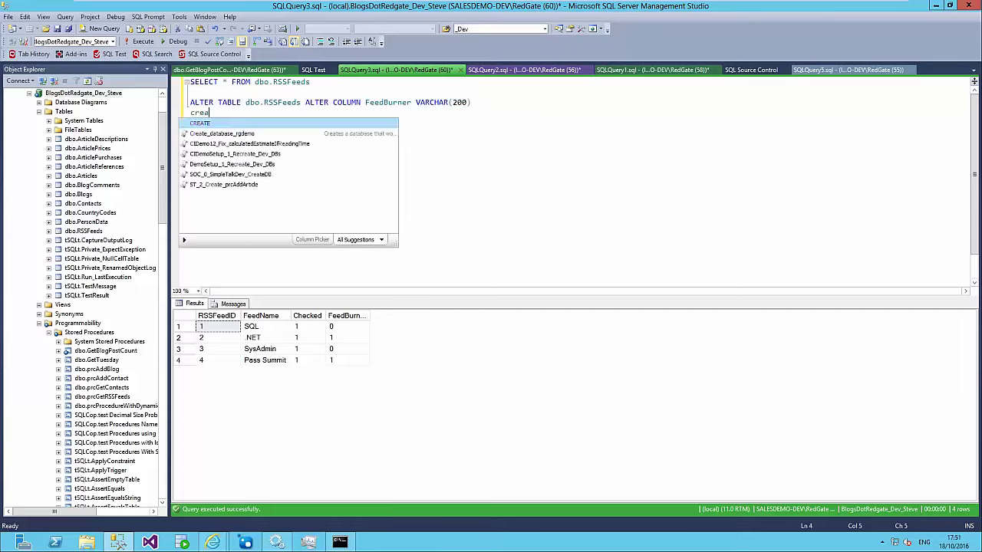
{"action": "key", "text": "Tab"}
{"action": "type", "text": "£t"}
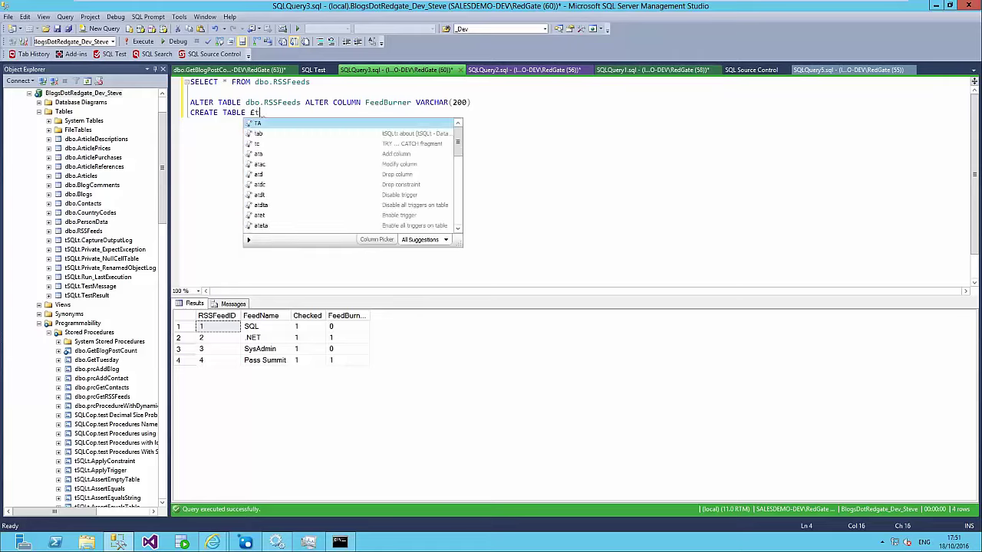
{"action": "type", "text": "emp"}
{"action": "key", "text": "BackSpace"}
{"action": "key", "text": "BackSpace"}
{"action": "key", "text": "BackSpace"}
{"action": "key", "text": "BackSpace"}
{"action": "key", "text": "BackSpace"}
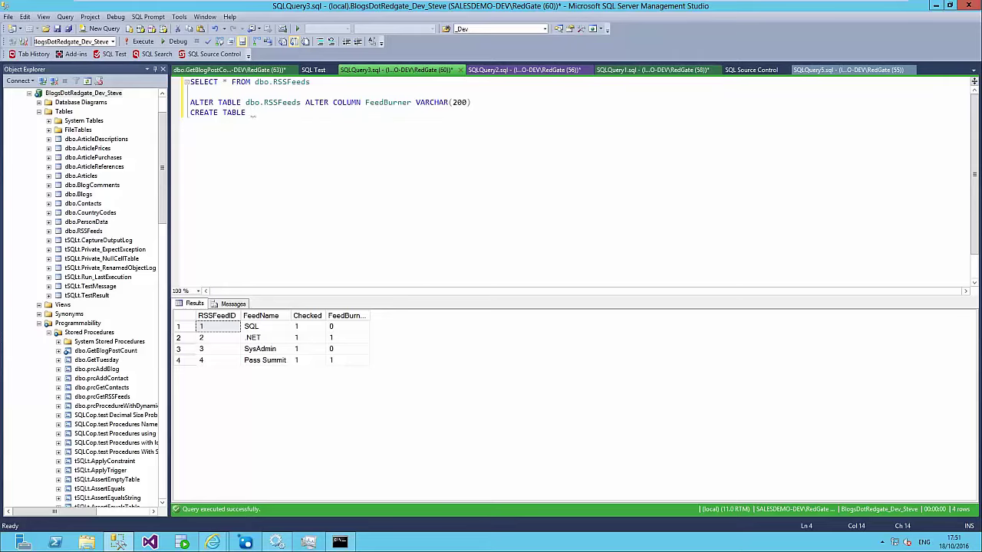
{"action": "type", "text": "£temp"}
{"action": "key", "text": "Home"}
{"action": "key", "text": "Return"}
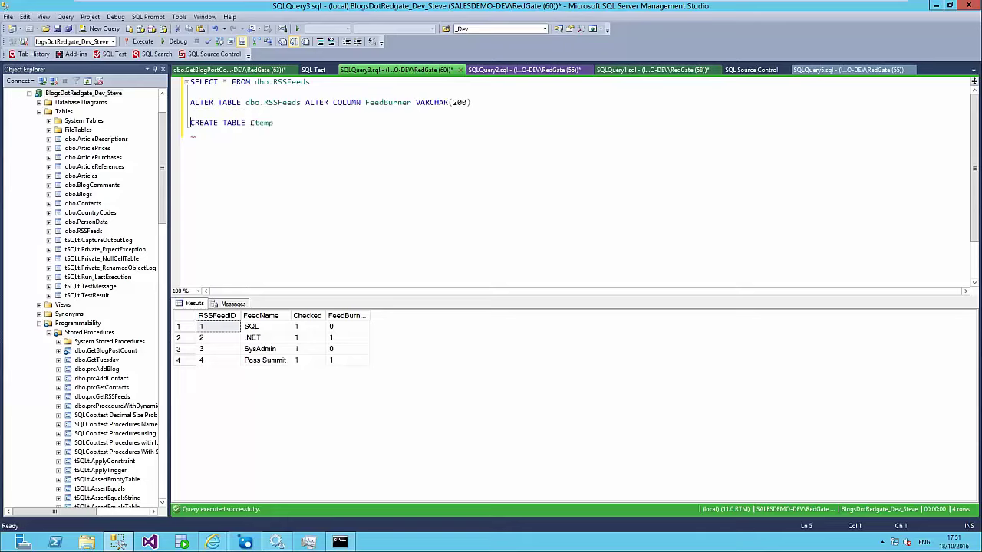
Try to replace the £ prefix of the temp table name with another symbol.
{"action": "left_click", "coordinate": [250, 122]}
{"action": "key", "text": "Delete"}
{"action": "type", "text": "@"}
{"action": "key", "text": "BackSpace"}
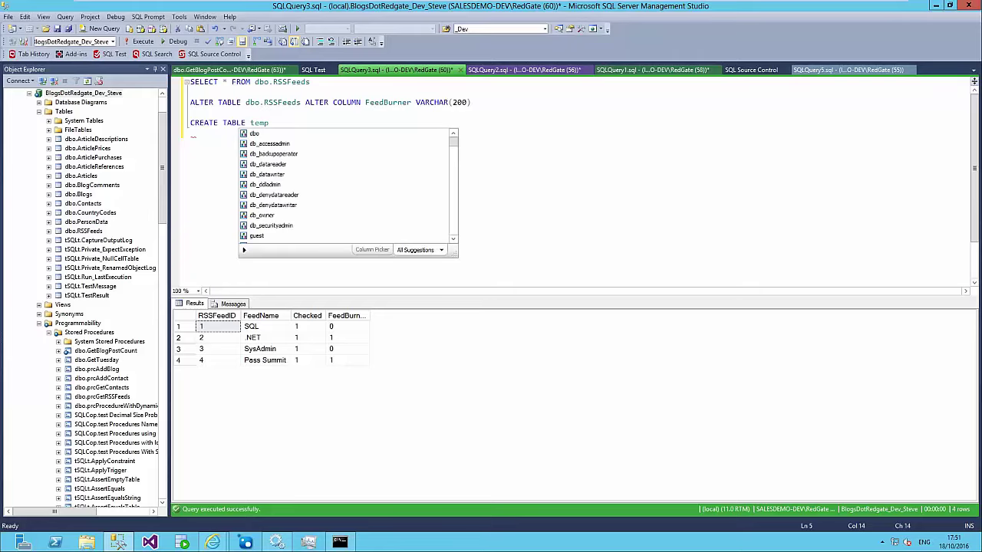
{"action": "key", "text": "Escape"}
{"action": "type", "text": "#temp"}
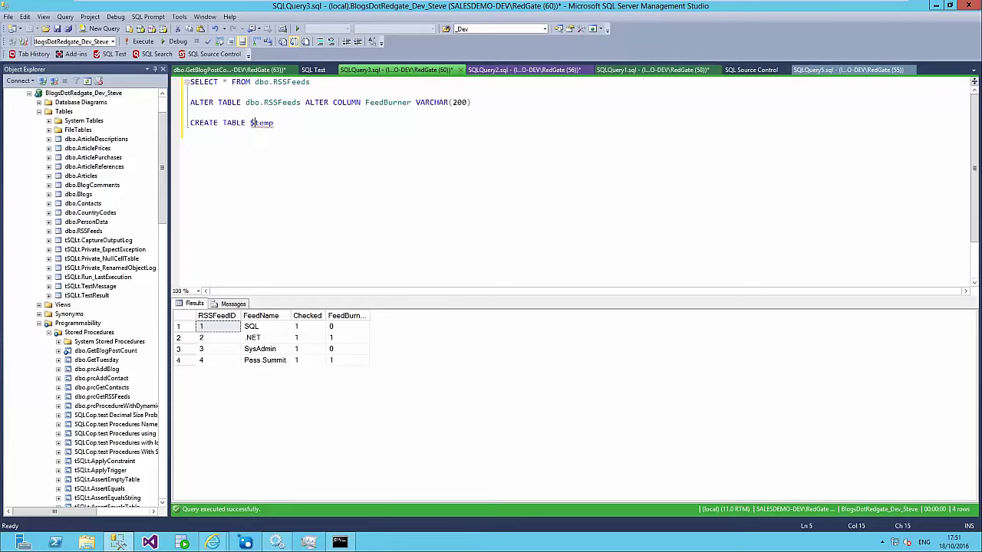
Extend the new table's name to £tempfeeds and give it an empty column list in parentheses.
{"action": "type", "text": " feeds"}
{"action": "key", "text": "BackSpace"}
{"action": "key", "text": "BackSpace"}
{"action": "key", "text": "BackSpace"}
{"action": "key", "text": "BackSpace"}
{"action": "key", "text": "BackSpace"}
{"action": "key", "text": "BackSpace"}
{"action": "type", "text": "feeds ()"}
{"action": "key", "text": "Return"}
Add an INSERT £tempfeeds SELECT * FROM dbo.RSSFeeds line below the CREATE TABLE statement.
{"action": "type", "text": "INSERT "}
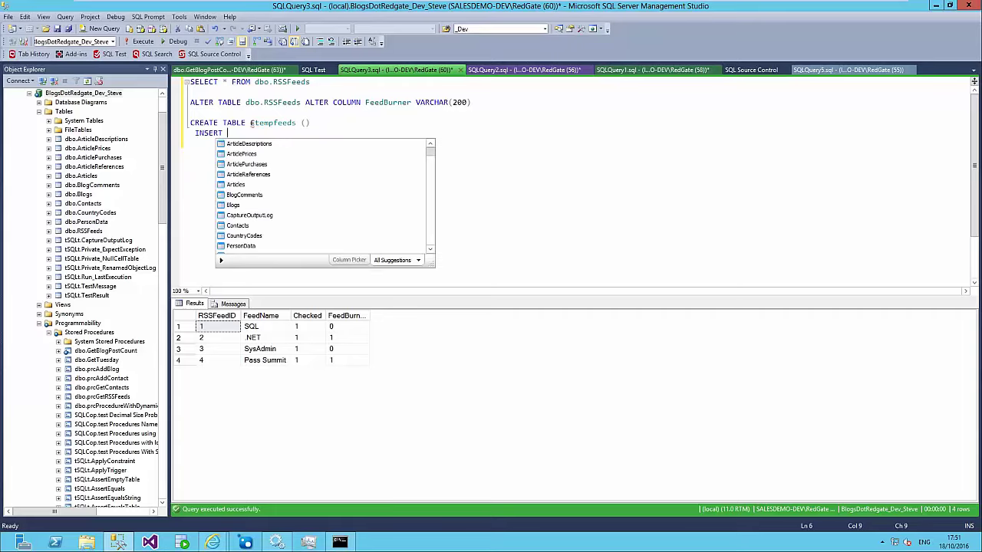
{"action": "type", "text": "#tempde"}
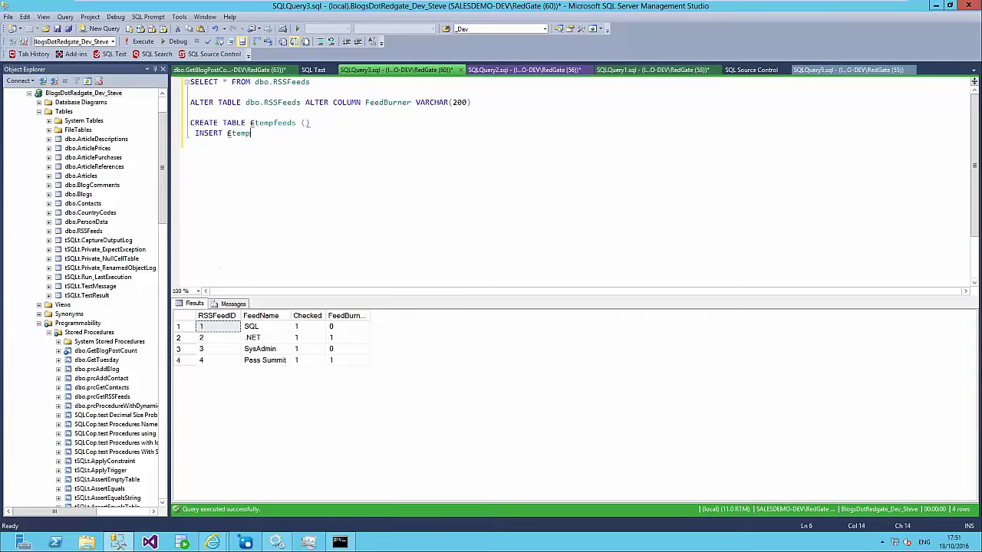
{"action": "key", "text": "BackSpace"}
{"action": "key", "text": "BackSpace"}
{"action": "type", "text": "feeds select * FROM dbo.RSSFeeds"}
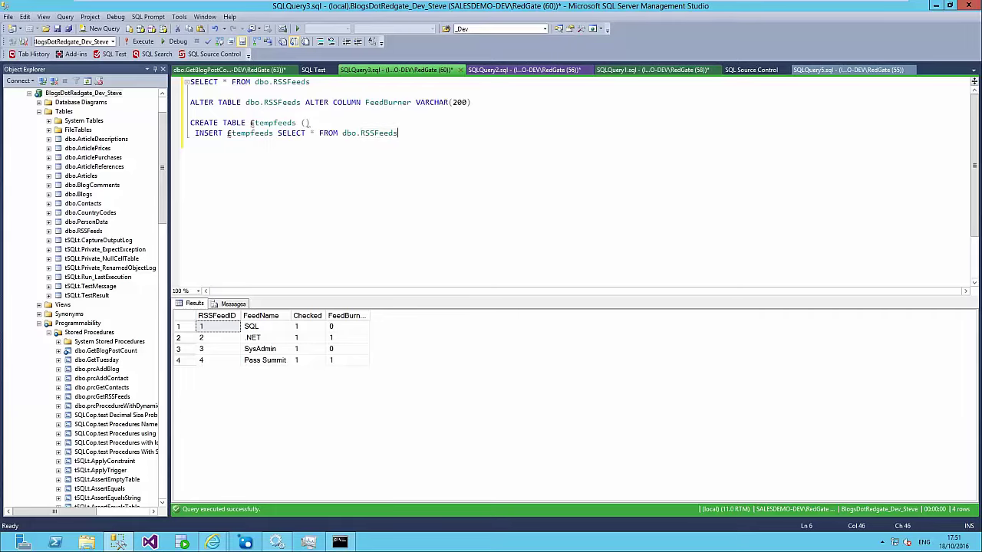
Move the ALTER TABLE dbo.RSSFeeds line below the CREATE TABLE and INSERT lines.
{"action": "key", "text": "Down"}
{"action": "key", "text": "shift+Up"}
{"action": "key", "text": "shift+Up"}
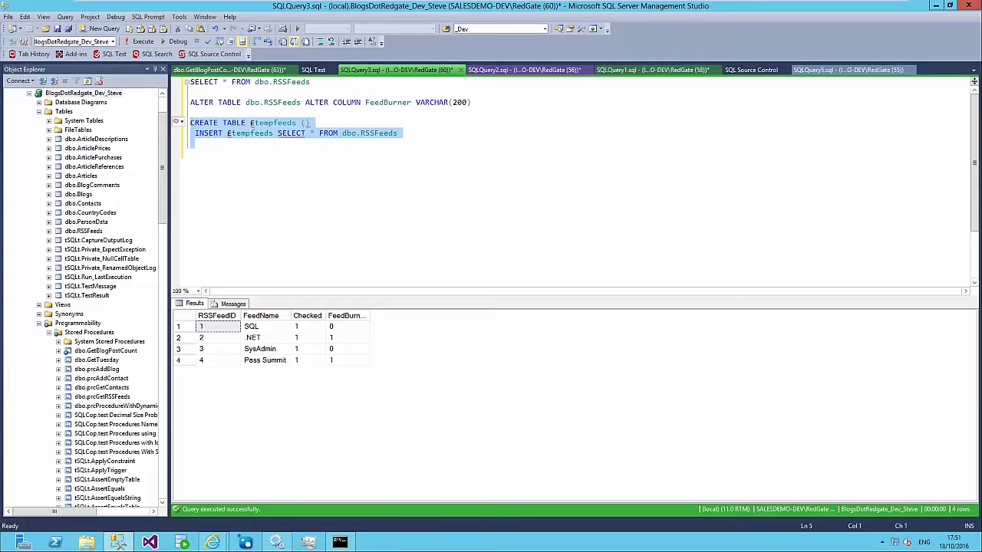
{"action": "key", "text": "Up"}
{"action": "key", "text": "Up"}
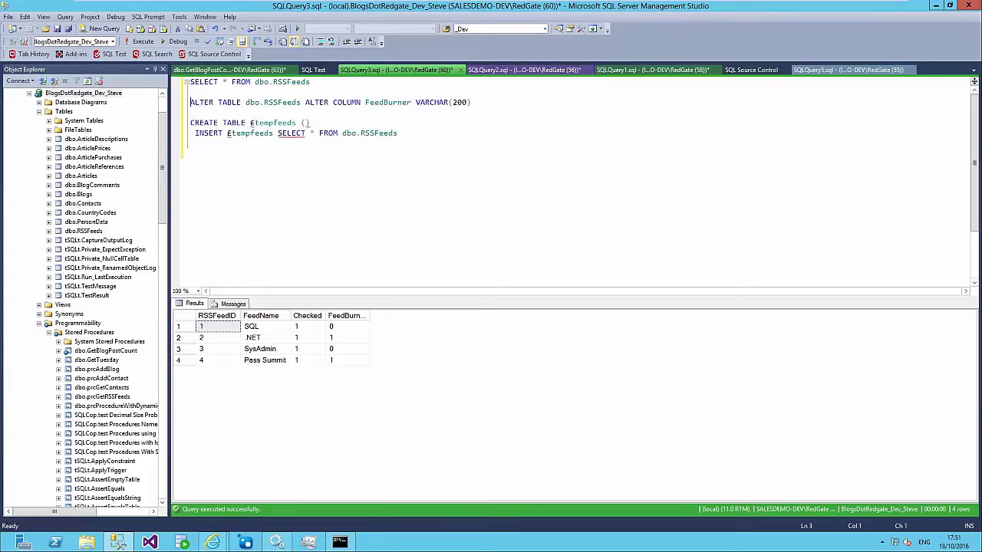
{"action": "key", "text": "shift+Down"}
{"action": "key", "text": "ctrl+x"}
{"action": "key", "text": "Down"}
{"action": "key", "text": "Down"}
{"action": "key", "text": "Down"}
{"action": "key", "text": "ctrl+v"}
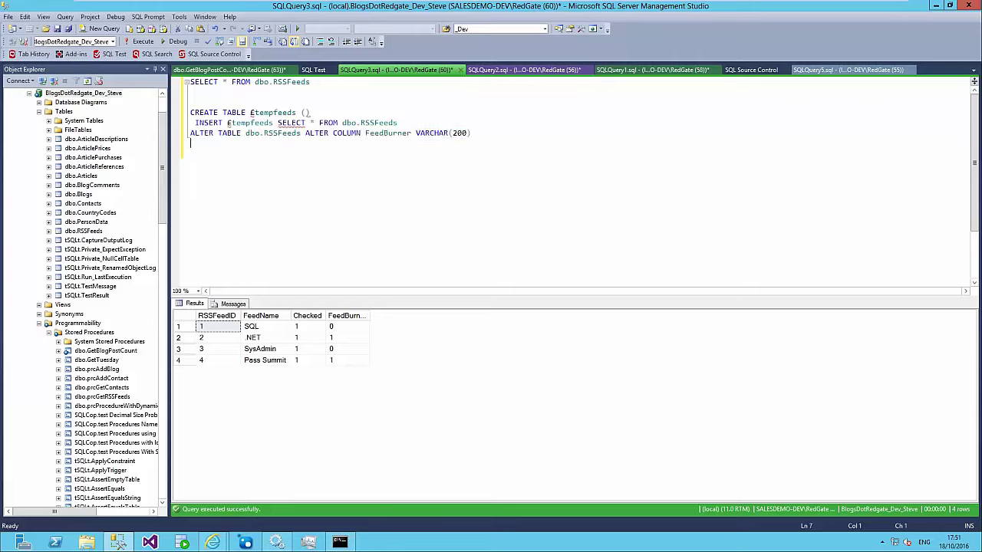
{"action": "key", "text": "shift+Up"}
{"action": "key", "text": "shift+Up"}
{"action": "key", "text": "shift+Up"}
{"action": "key", "text": "shift+Up"}
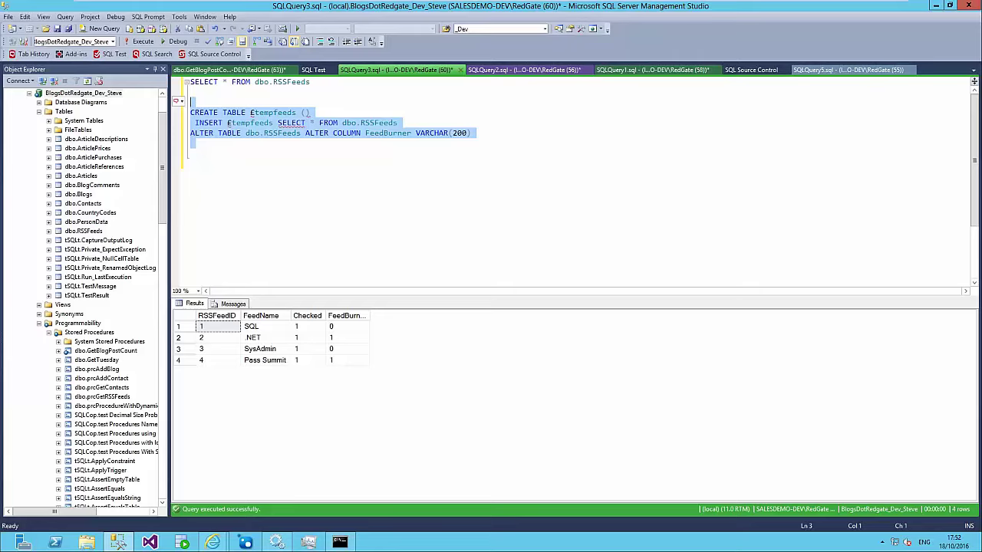
{"action": "left_click", "coordinate": [255, 156]}
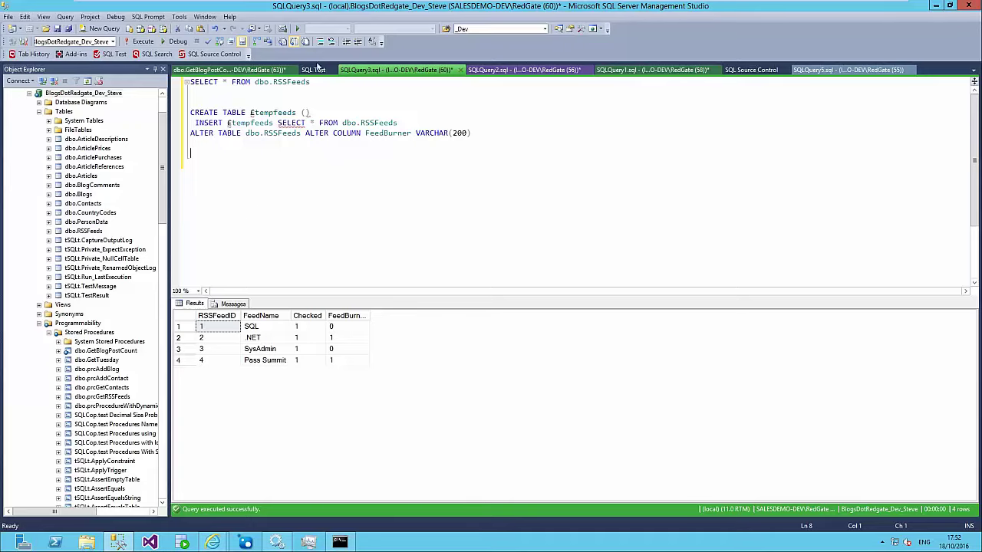
Refresh the pending changes in SQL Source Control and commit the RSSFeeds data edit with the comment sdfd.
{"action": "left_click", "coordinate": [750, 69]}
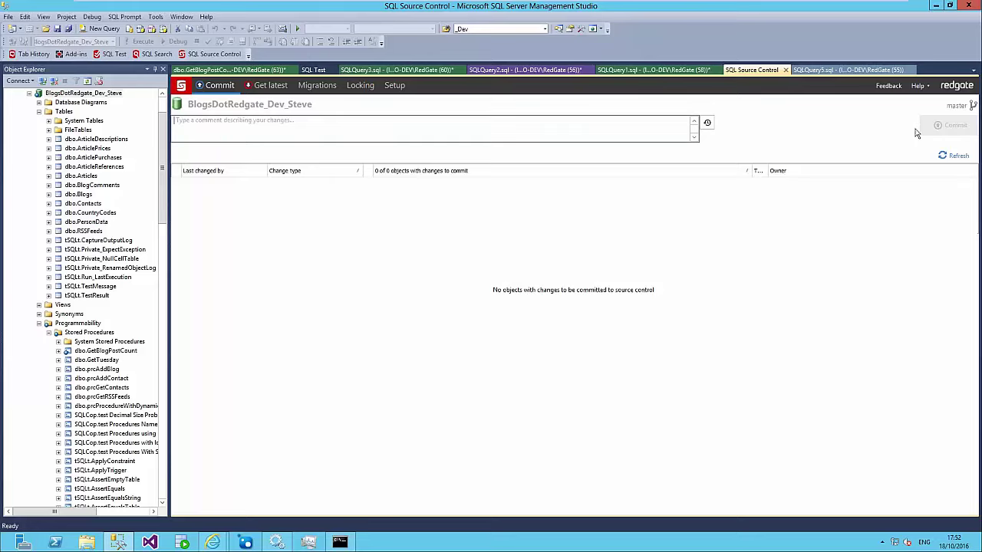
{"action": "left_click", "coordinate": [953, 156]}
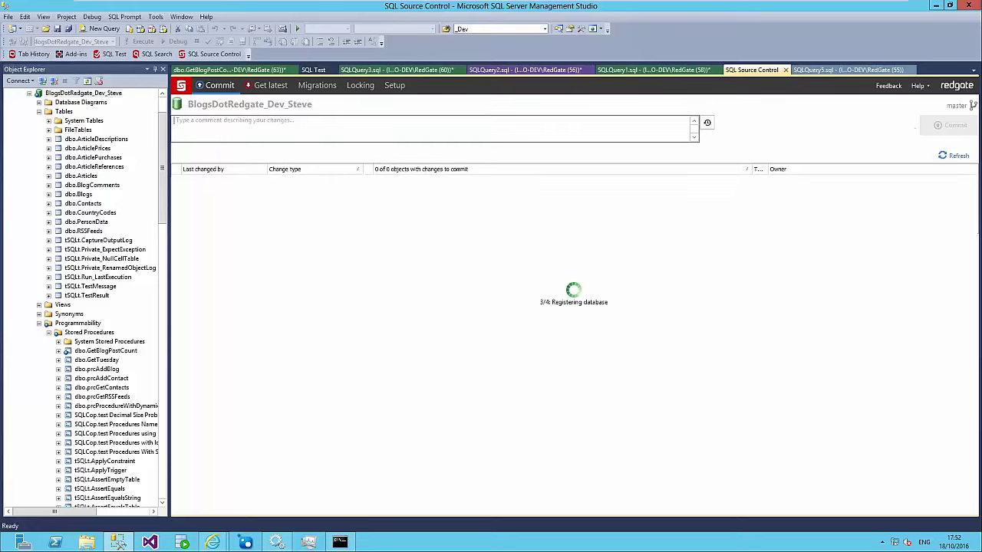
{"action": "left_click", "coordinate": [274, 120]}
{"action": "type", "text": "sdfd"}
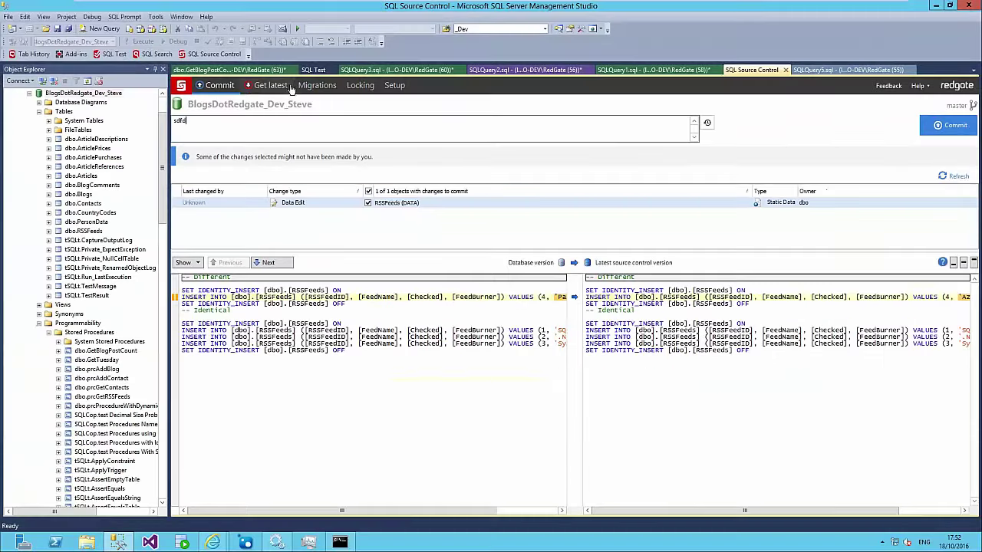
{"action": "left_click", "coordinate": [946, 132]}
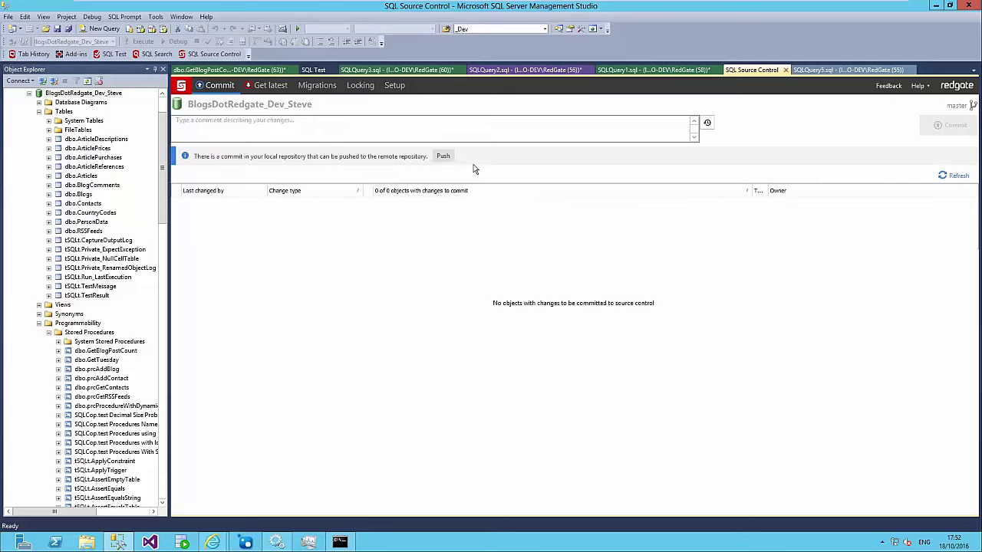
Push the local commit to the remote repository and open the migration script options.
{"action": "left_click", "coordinate": [443, 156]}
{"action": "left_click", "coordinate": [520, 292]}
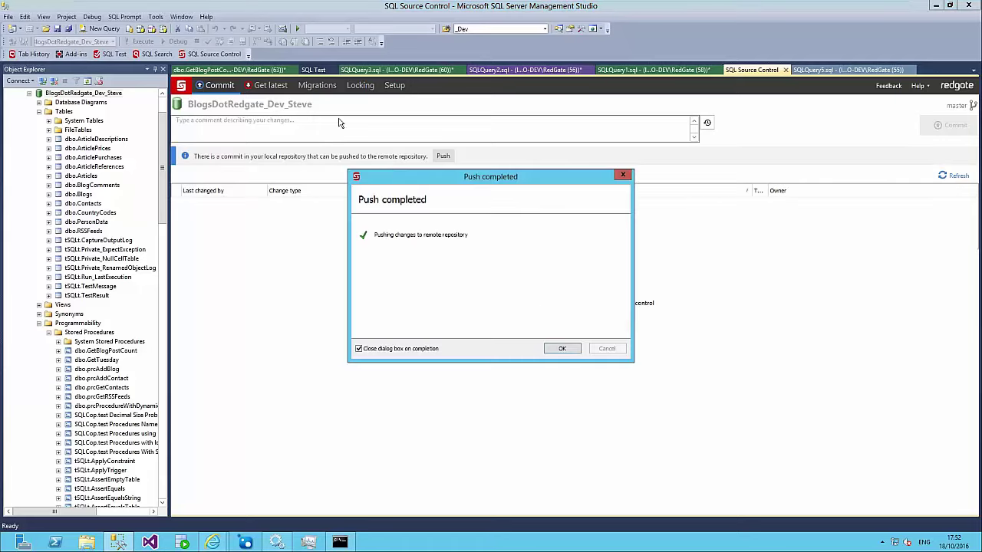
{"action": "left_click", "coordinate": [317, 85]}
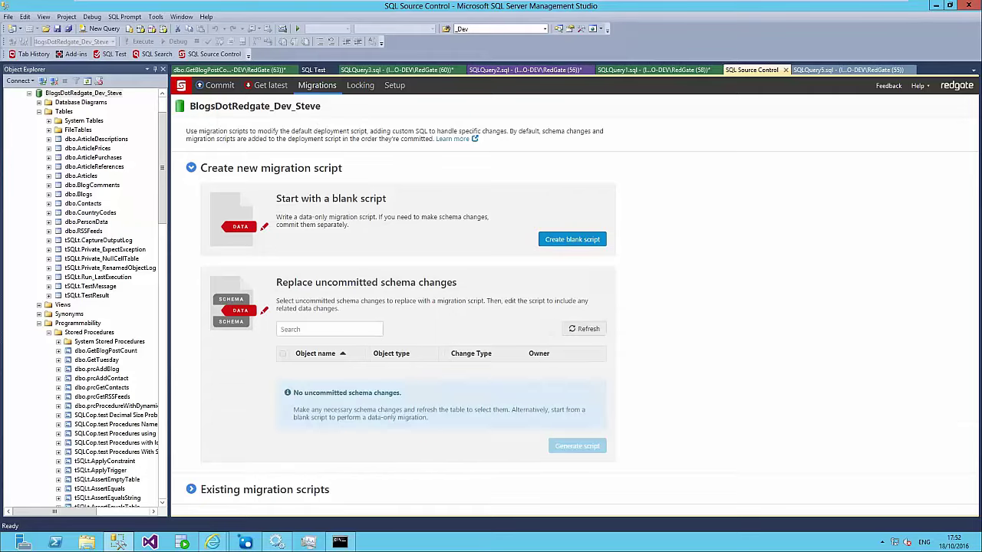
Run only the ALTER TABLE statement in SQLQuery3.sql to change the FeedBurner column to VARCHAR(200).
{"action": "left_click", "coordinate": [230, 69]}
{"action": "left_click", "coordinate": [388, 70]}
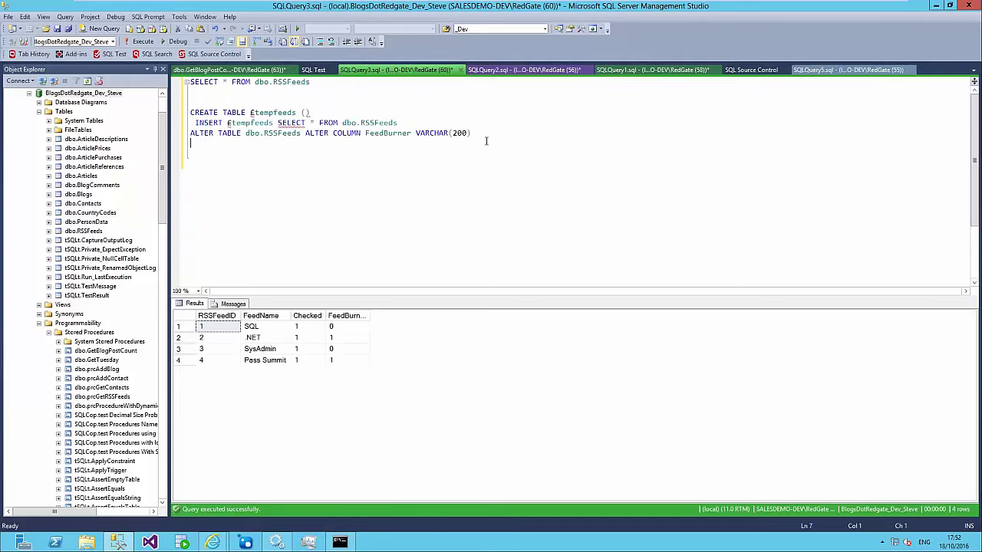
{"action": "key", "text": "Home"}
{"action": "key", "text": "shift+Down"}
{"action": "key", "text": "F5"}
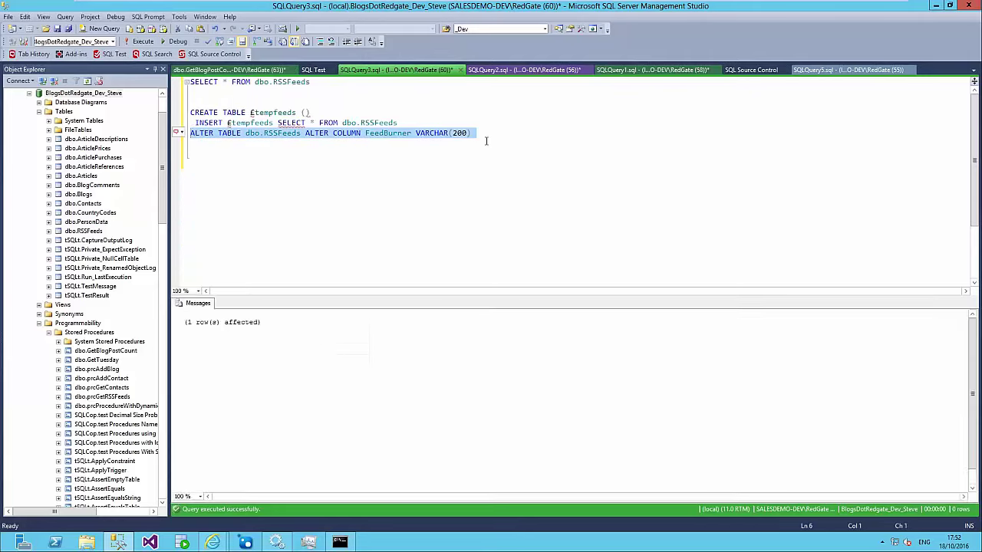
Try to run the CREATE TABLE, INSERT and ALTER TABLE lines together, and undo their deletion from the query.
{"action": "key", "text": "ctrl+r"}
{"action": "key", "text": "shift+Up"}
{"action": "key", "text": "shift+Up"}
{"action": "key", "text": "F5"}
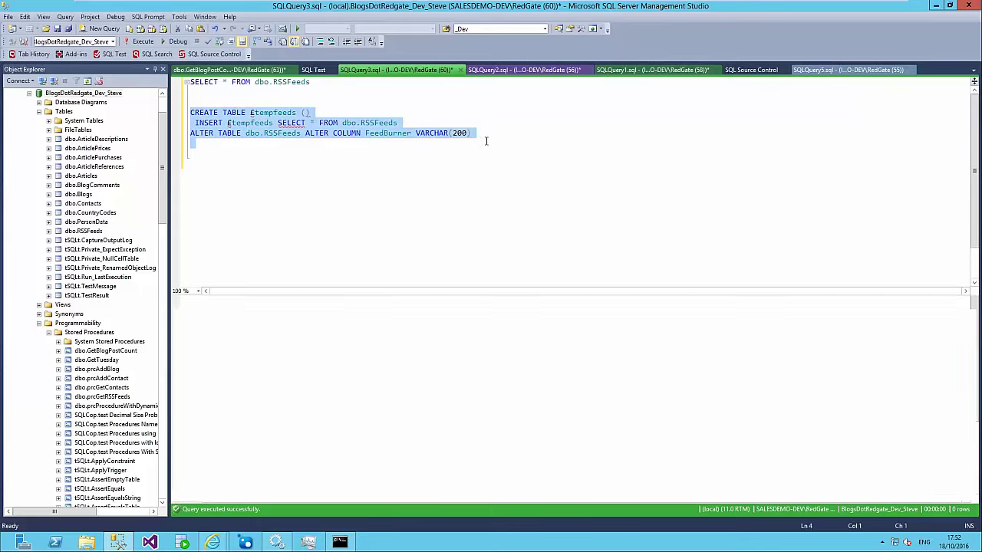
{"action": "key", "text": "Delete"}
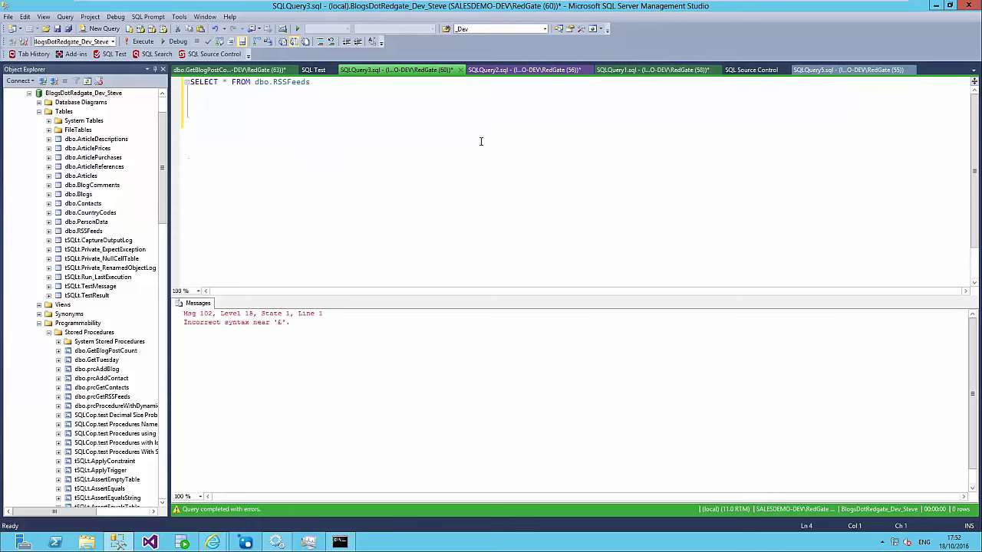
{"action": "key", "text": "ctrl+z"}
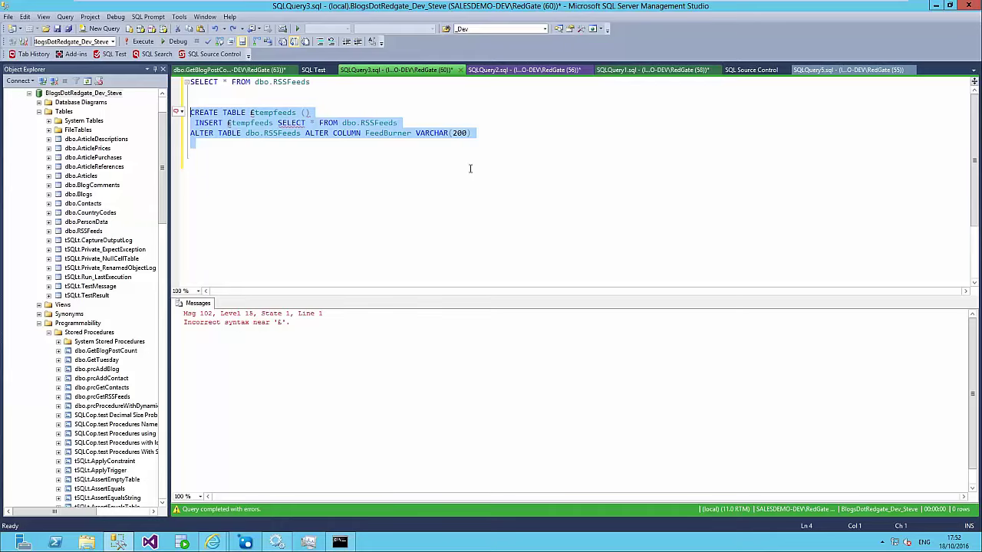
Check SQL Source Control for uncommitted changes, refresh the list and cancel the error report.
{"action": "left_click", "coordinate": [752, 70]}
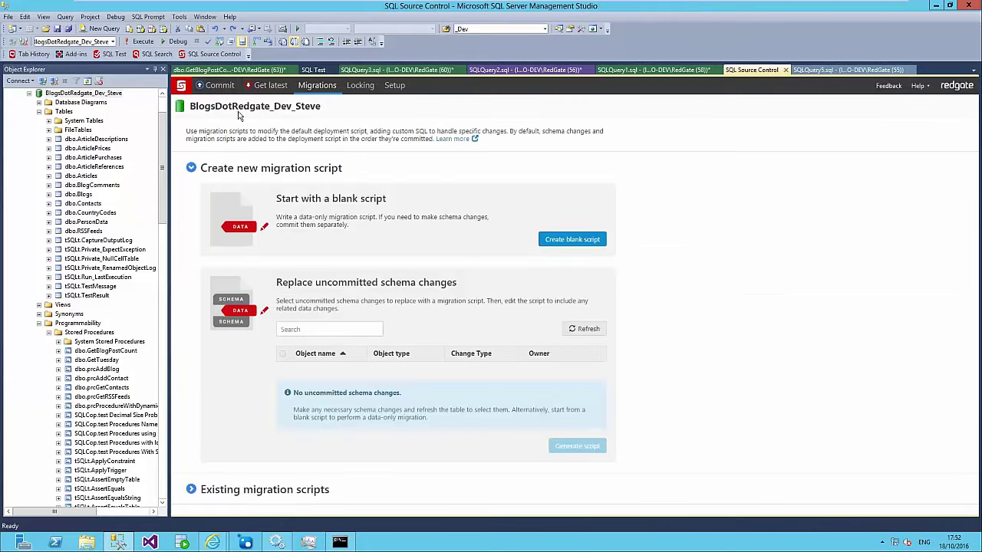
{"action": "left_click", "coordinate": [219, 86]}
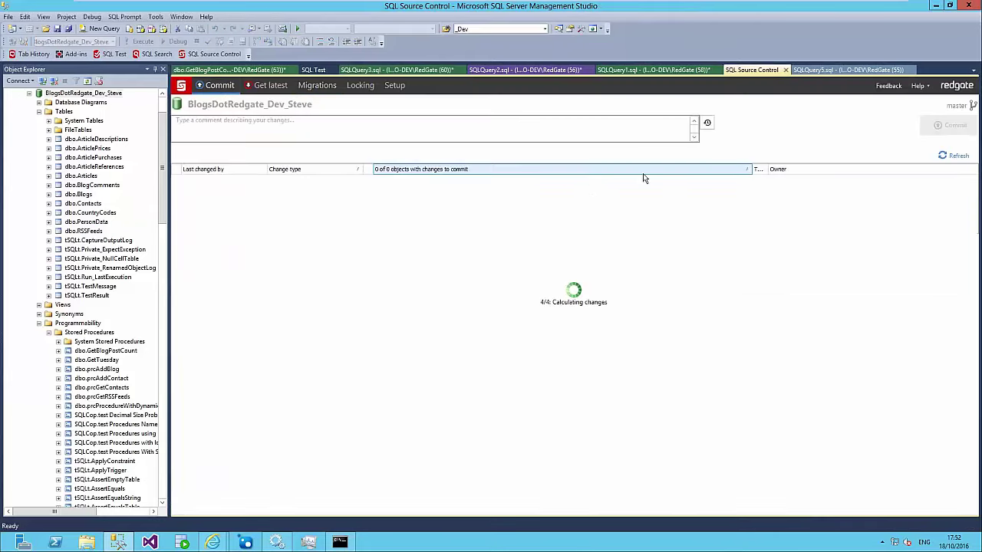
{"action": "left_click", "coordinate": [566, 372]}
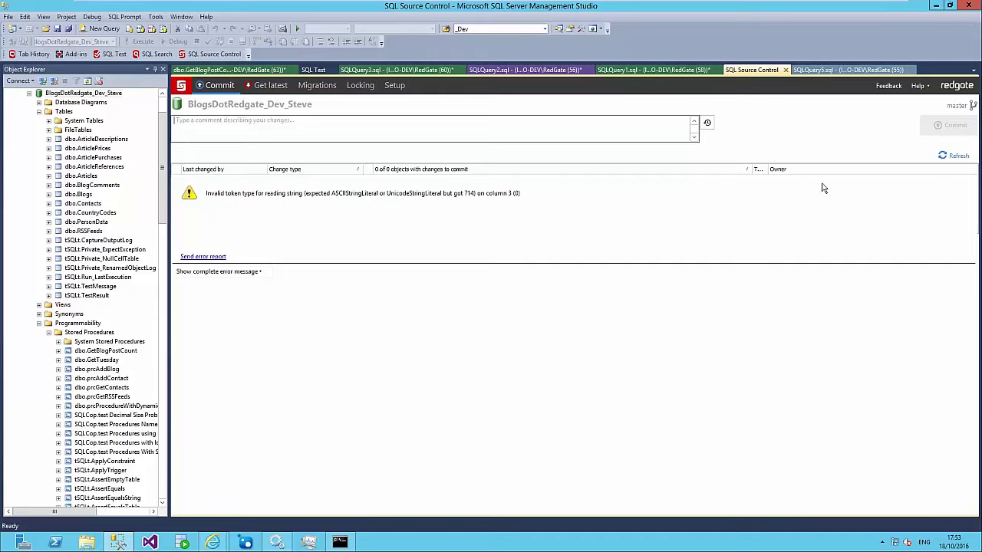
{"action": "left_click", "coordinate": [952, 156]}
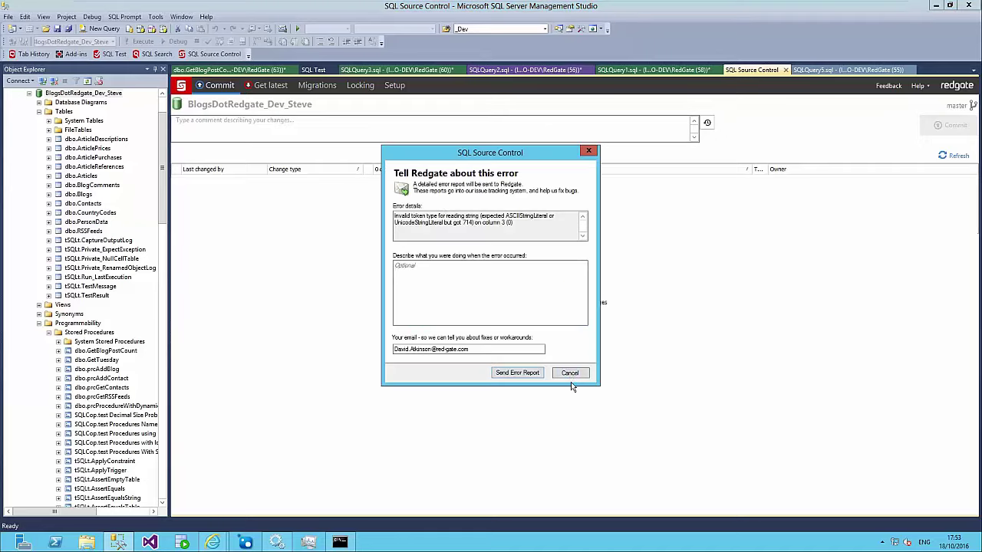
{"action": "left_click", "coordinate": [570, 373]}
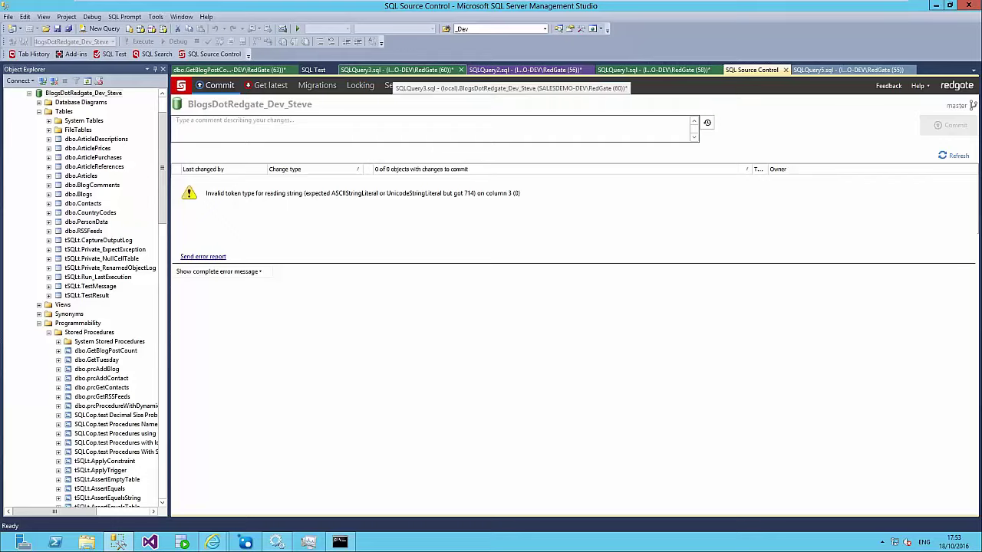
Return to SQLQuery3.sql and expand the columns of dbo.RSSFeeds to examine the FeedBurner data type.
{"action": "left_click", "coordinate": [394, 71]}
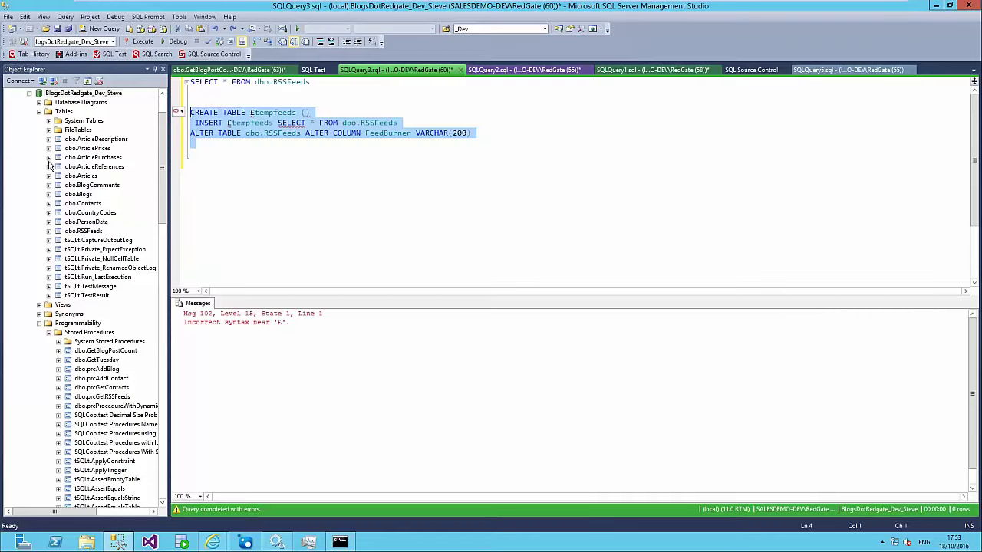
{"action": "left_click", "coordinate": [46, 202]}
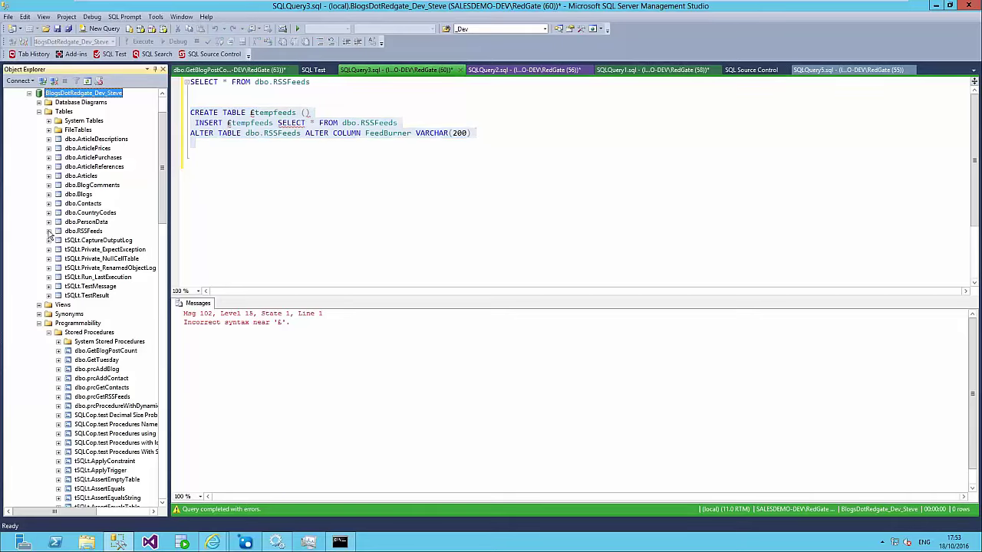
{"action": "left_click", "coordinate": [49, 231]}
{"action": "left_click", "coordinate": [59, 185]}
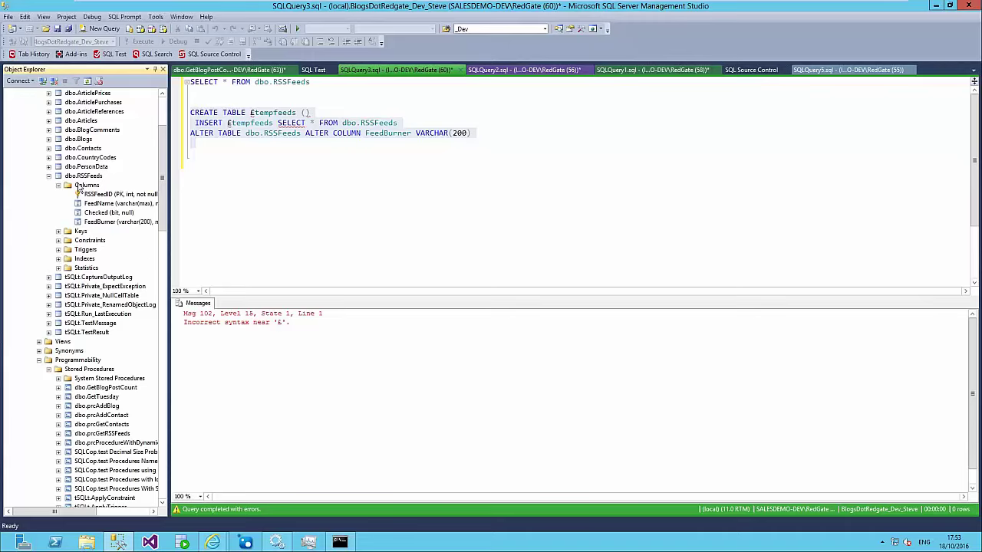
{"action": "right_click", "coordinate": [86, 185]}
{"action": "key", "text": "Escape"}
Start an ALTER statement below the existing lines in SQLQuery3.sql and remove the unwanted comment snippet inserted after it.
{"action": "left_click", "coordinate": [192, 163]}
{"action": "type", "text": "a"}
{"action": "key", "text": "Tab"}
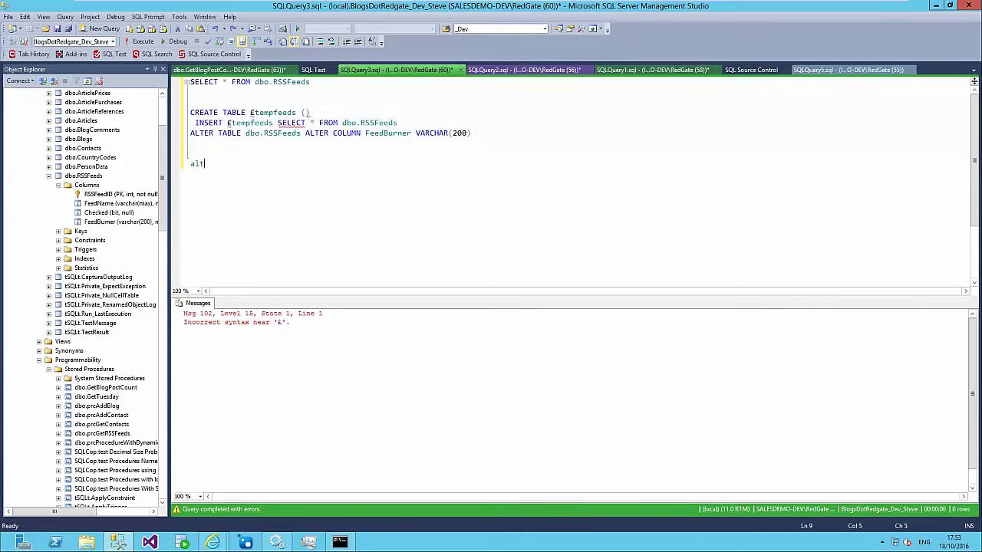
{"action": "type", "text": "ta"}
{"action": "key", "text": "Tab"}
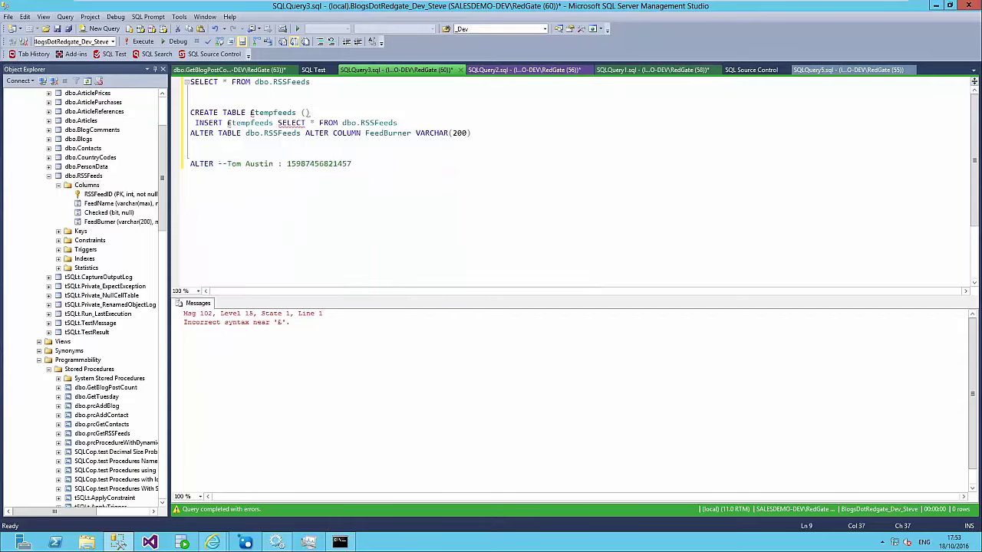
{"action": "key", "text": "ctrl+shift+Left"}
{"action": "key", "text": "ctrl+shift+Left"}
{"action": "key", "text": "ctrl+shift+Left"}
{"action": "key", "text": "ctrl+shift+Left"}
{"action": "key", "text": "shift+Left"}
{"action": "key", "text": "BackSpace"}
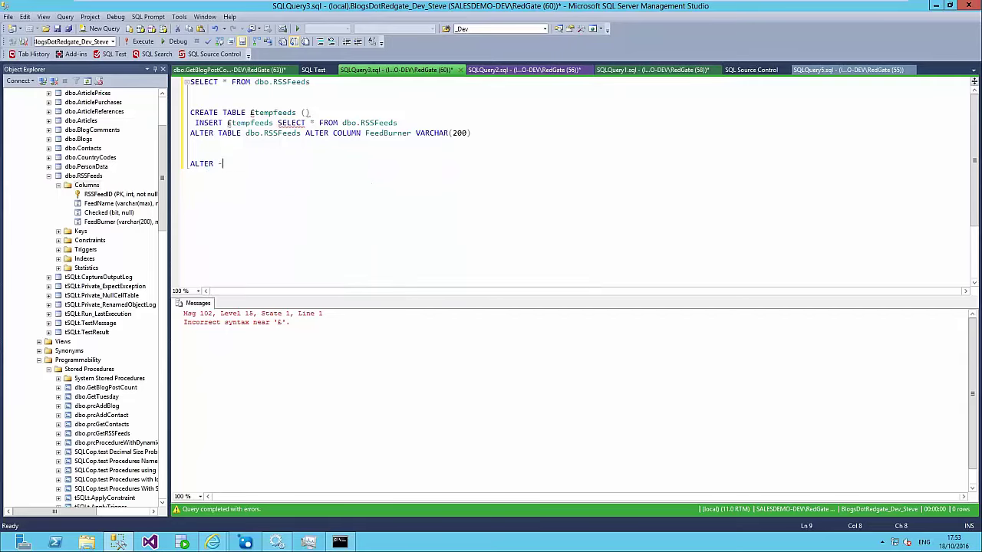
{"action": "key", "text": "BackSpace"}
Complete the statement as ALTER TABLE dbo.RSSFeeds ALTER COLUMN FeedBurner BIT.
{"action": "type", "text": "tab"}
{"action": "key", "text": "Tab"}
{"action": "type", "text": "rss"}
{"action": "key", "text": "Tab"}
{"action": "type", "text": "al"}
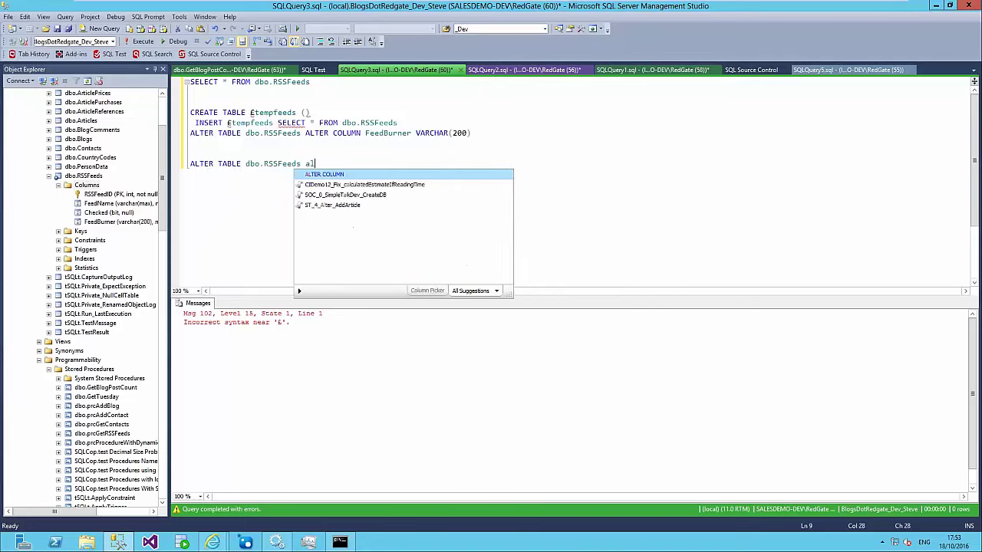
{"action": "key", "text": "Tab"}
{"action": "type", "text": "FeedNam"}
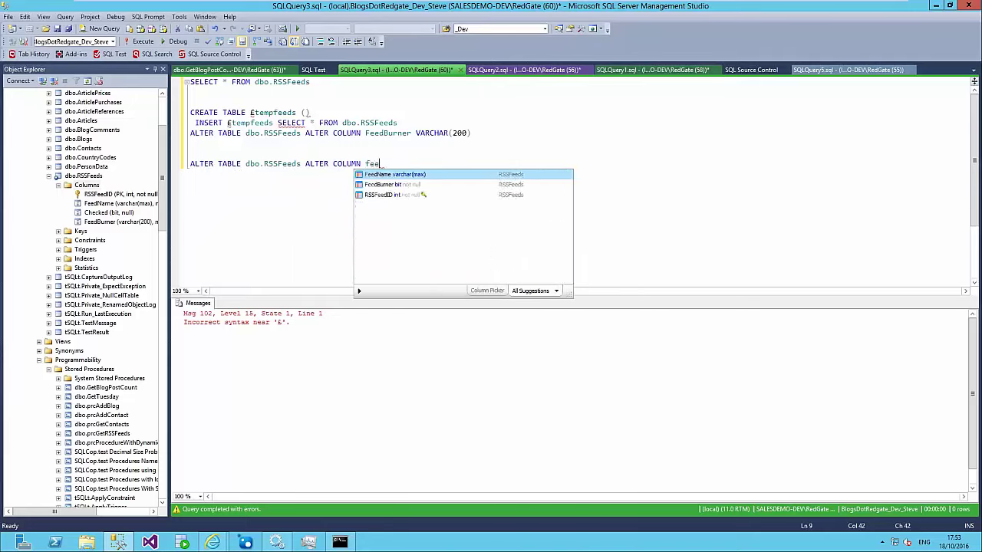
{"action": "key", "text": "BackSpace"}
{"action": "key", "text": "BackSpace"}
{"action": "key", "text": "BackSpace"}
{"action": "type", "text": "B"}
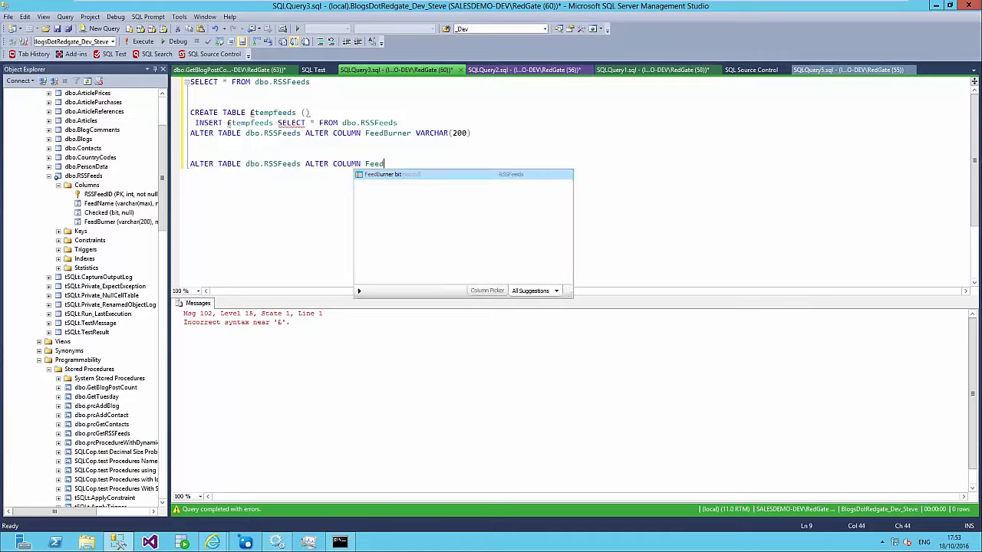
{"action": "key", "text": "Tab"}
{"action": "type", "text": "BIT"}
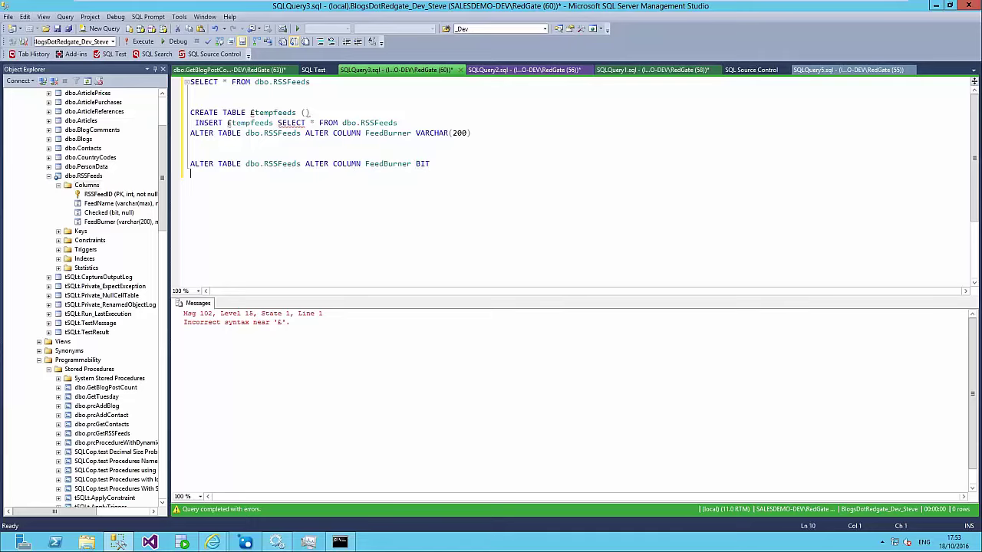
Run only the new ALTER TABLE statement that sets FeedBurner to BIT, and hide the query results.
{"action": "key", "text": "shift+Home"}
{"action": "key", "text": "F5"}
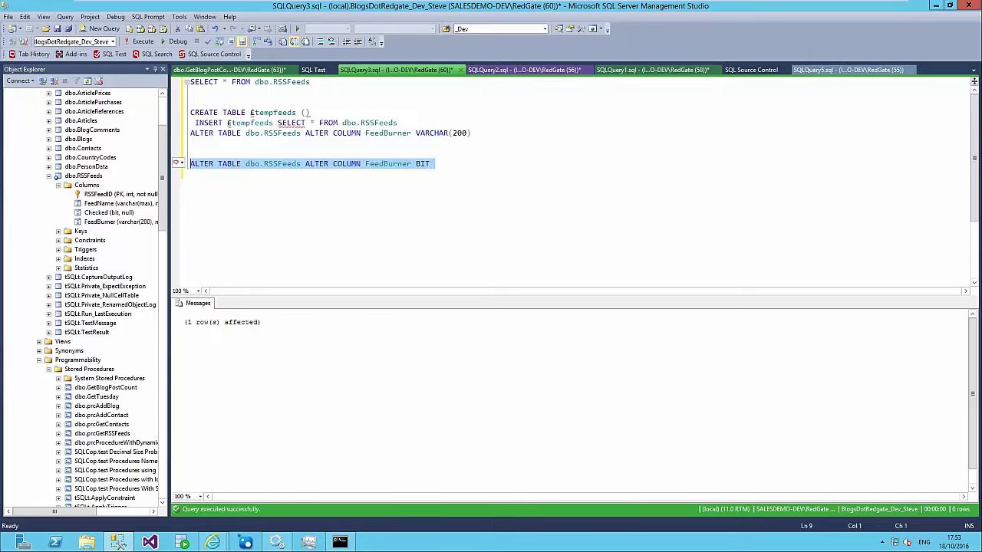
{"action": "key", "text": "ctrl+r"}
Refresh the pending changes in SQL Source Control and generate a migration script replacing the uncommitted RSSFeeds table change.
{"action": "left_click", "coordinate": [752, 70]}
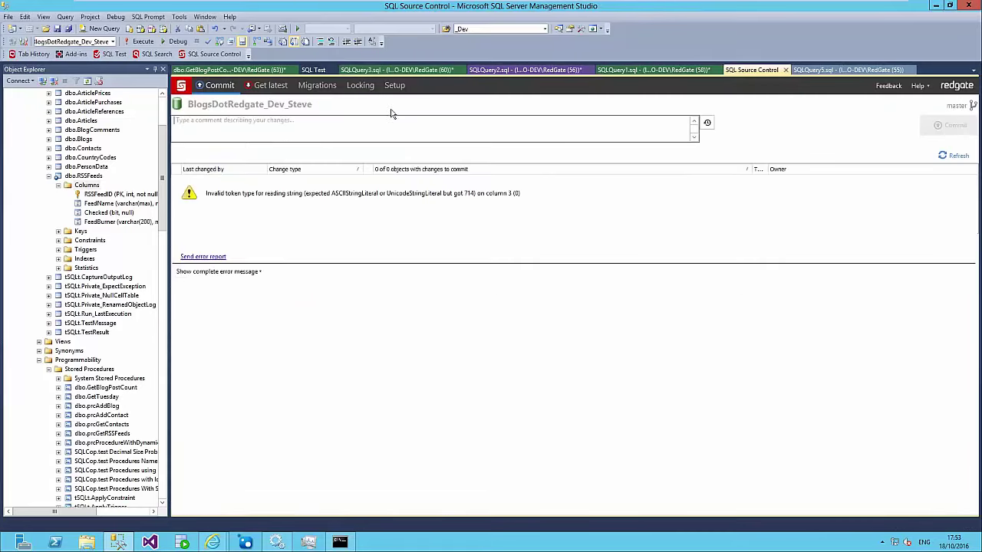
{"action": "left_click", "coordinate": [954, 155]}
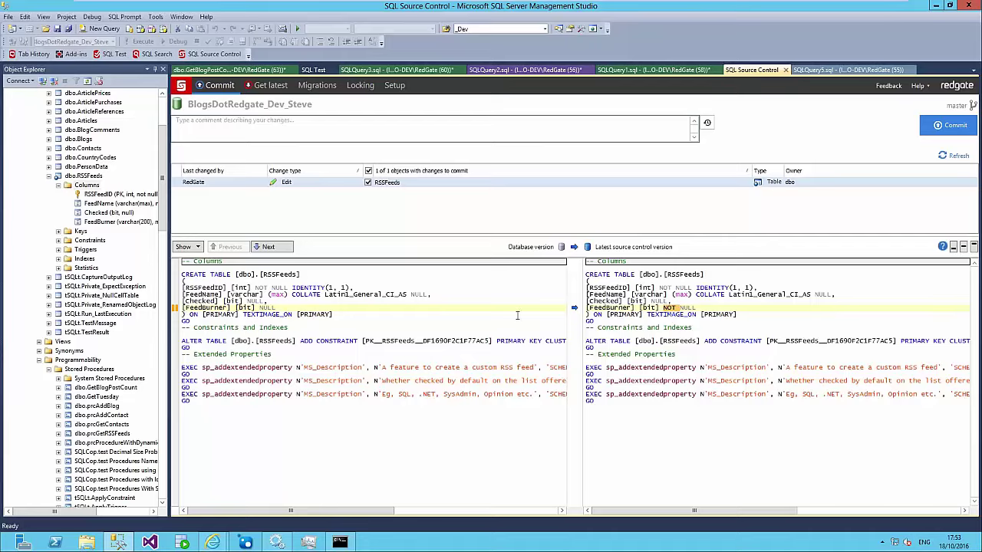
{"action": "left_click", "coordinate": [315, 87]}
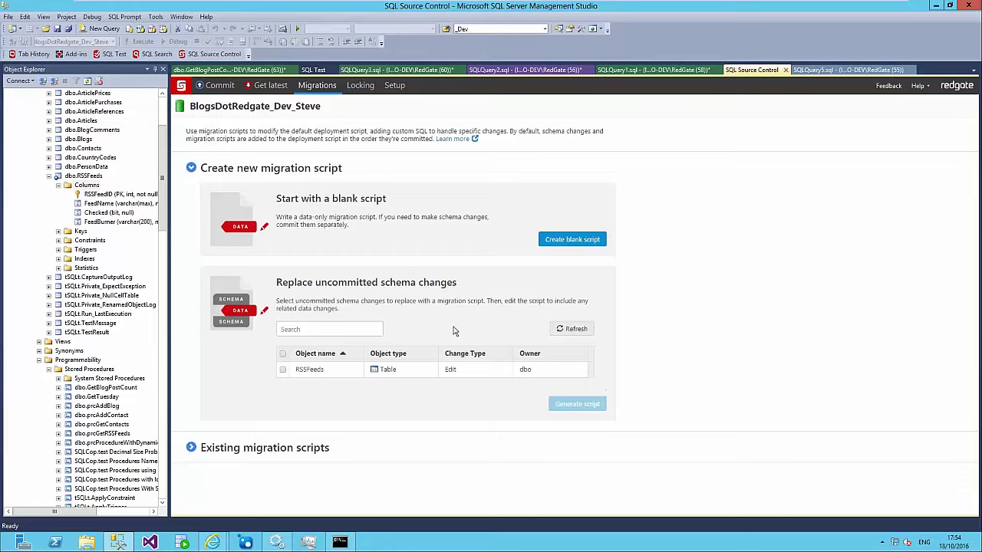
{"action": "left_click", "coordinate": [282, 370]}
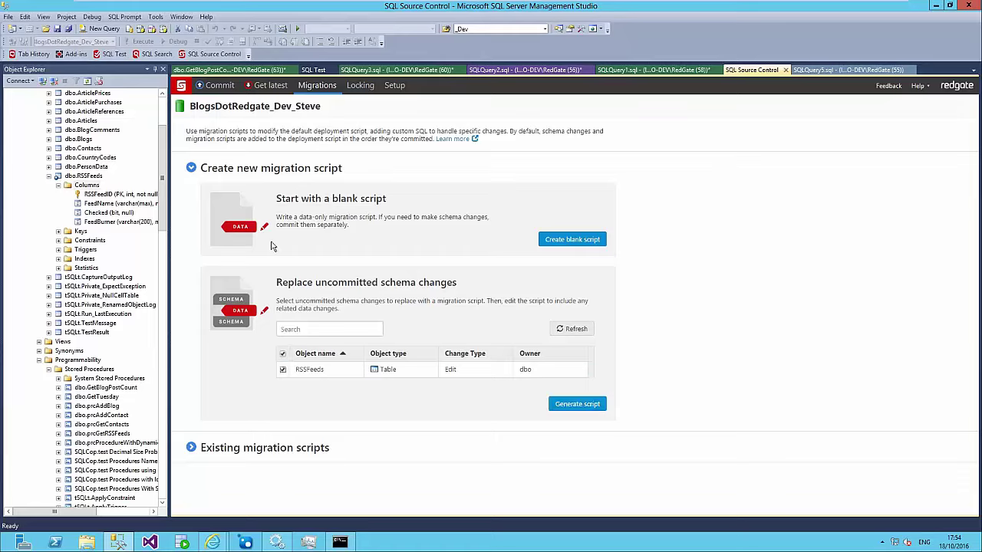
{"action": "left_click", "coordinate": [553, 405]}
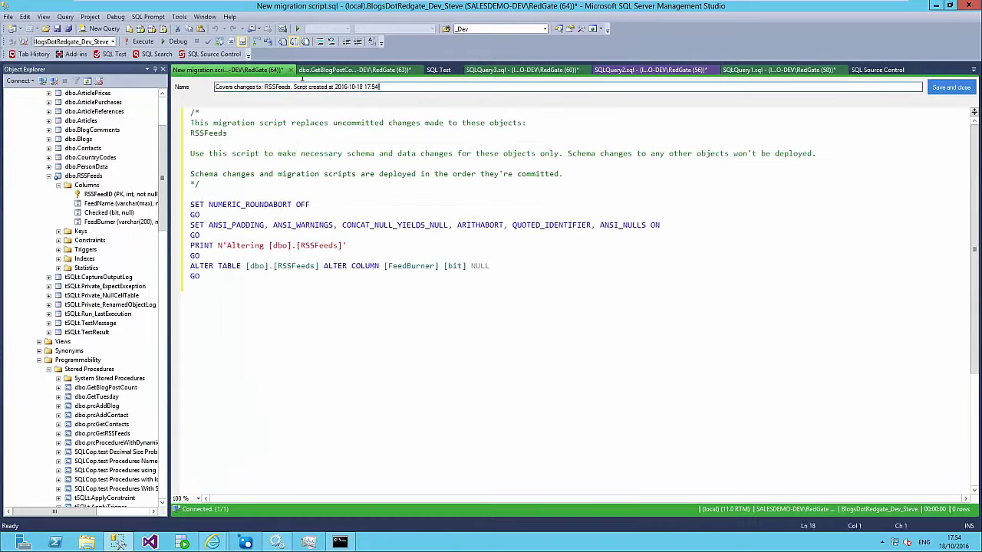
Name the migration script "large table change to rssfeeds" and append the £tempfeeds CREATE TABLE, INSERT and ALTER COLUMN FeedBurner VARCHAR(200) lines.
{"action": "type", "text": "large t"}
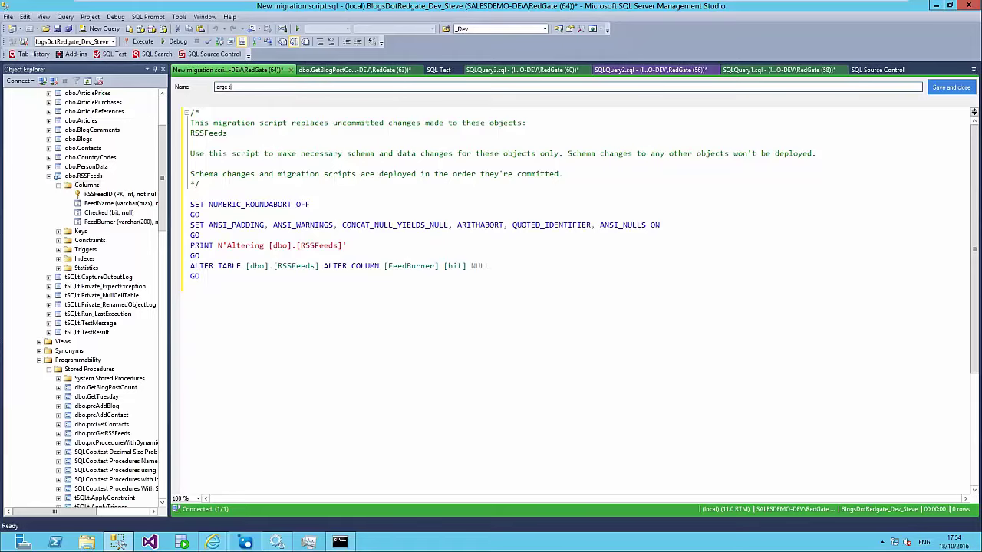
{"action": "type", "text": "able change to rssfeeds"}
{"action": "left_click", "coordinate": [221, 288]}
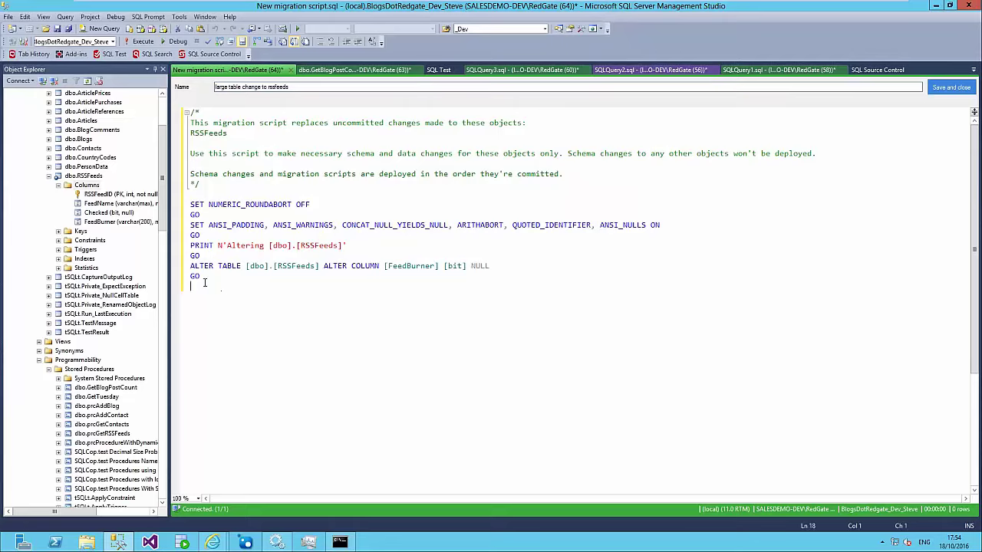
{"action": "type", "text": "CREATE TABLE #tempfeeds ()  INSERT #tempfeeds SELECT * FROM dbo.RSSFeeds ALTER TABLE dbo.RSSFeeds ALTER COLUMN FeedBurner VARCHAR(200)"}
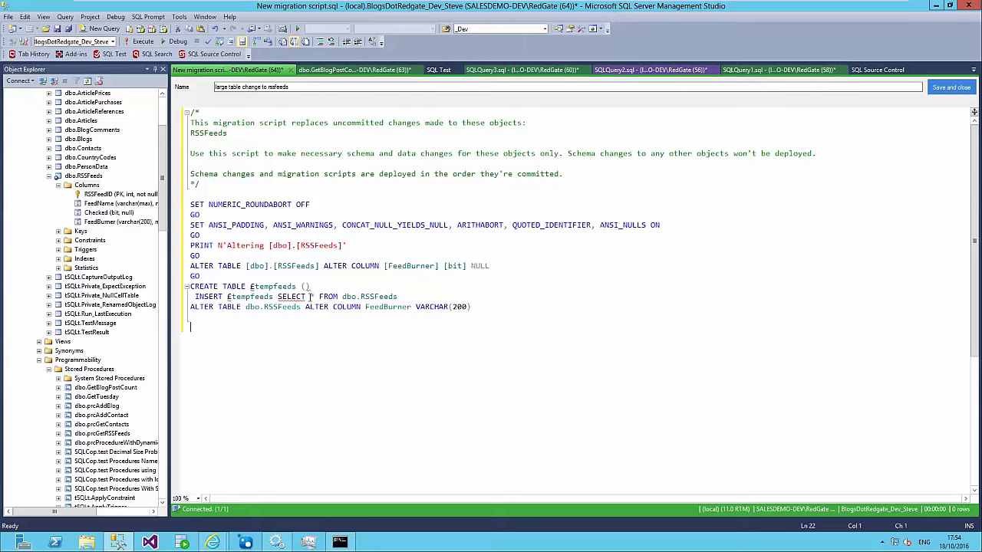
{"action": "mouse_move", "coordinate": [300, 296]}
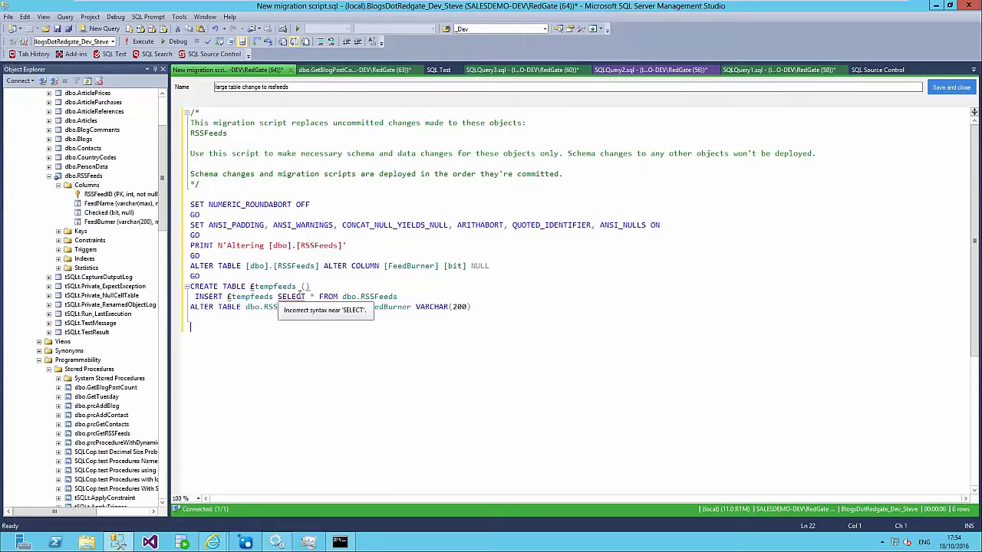
Check the BlogsDotRedGate build history in Jenkins and return to the migration script in SQL Server Management Studio.
{"action": "mouse_move", "coordinate": [213, 543]}
{"action": "left_click", "coordinate": [158, 488]}
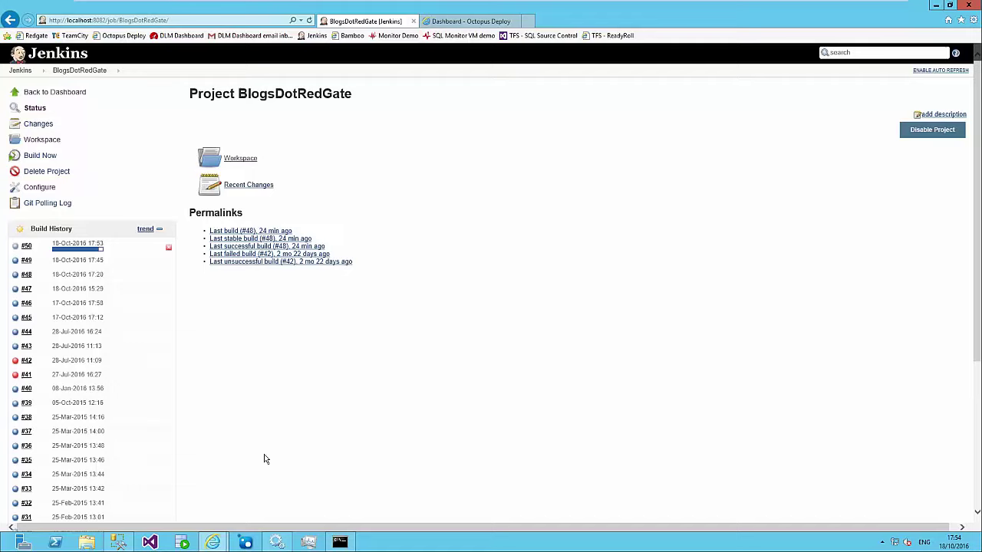
{"action": "left_click", "coordinate": [118, 543]}
Examine the migration script, highlighting its generated statements and the added CREATE TABLE, INSERT and ALTER TABLE lines.
{"action": "left_click", "coordinate": [266, 258]}
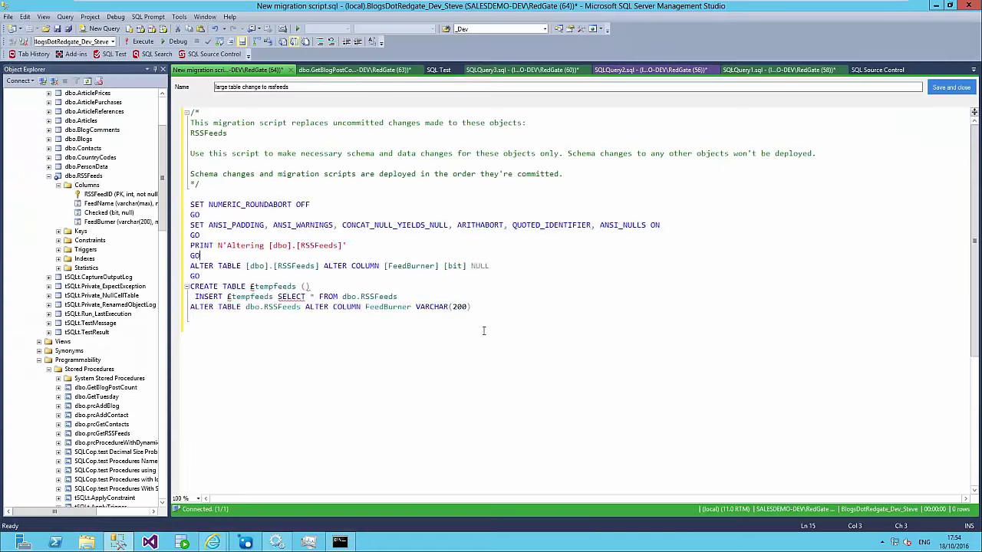
{"action": "left_click_drag", "start_coordinate": [501, 330], "coordinate": [190, 204]}
{"action": "left_click", "coordinate": [323, 266]}
{"action": "left_click_drag", "start_coordinate": [479, 314], "coordinate": [187, 293]}
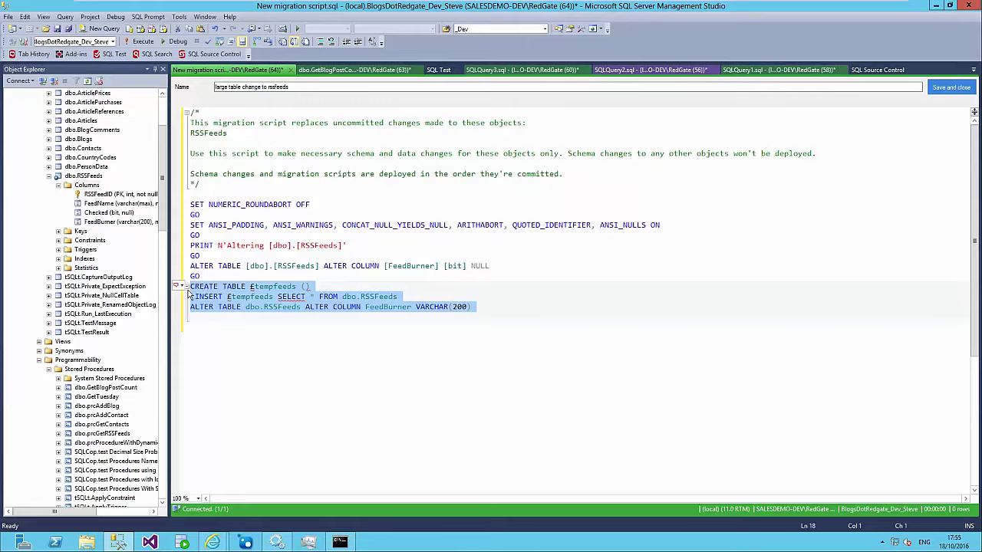
{"action": "left_click", "coordinate": [307, 297]}
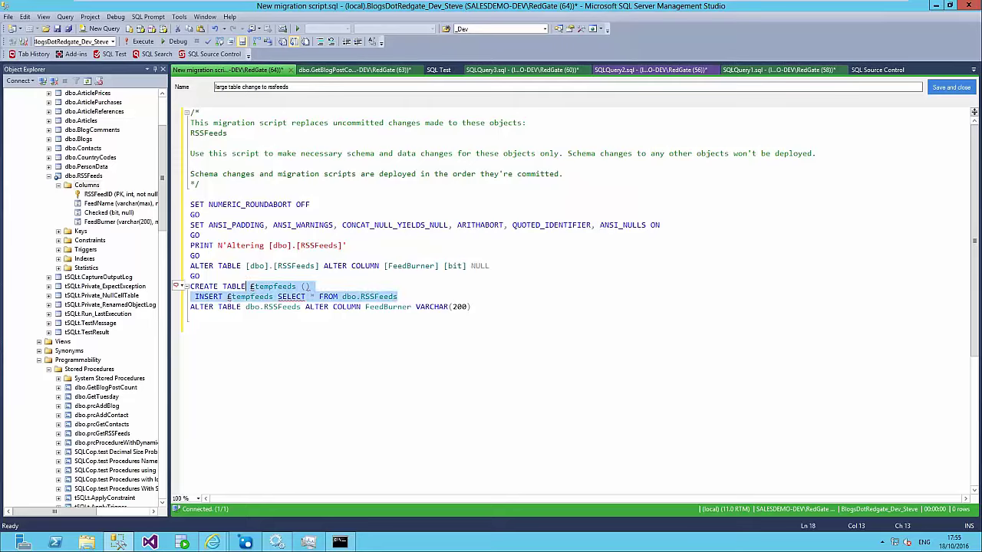
{"action": "left_click", "coordinate": [388, 296]}
{"action": "left_click", "coordinate": [264, 307]}
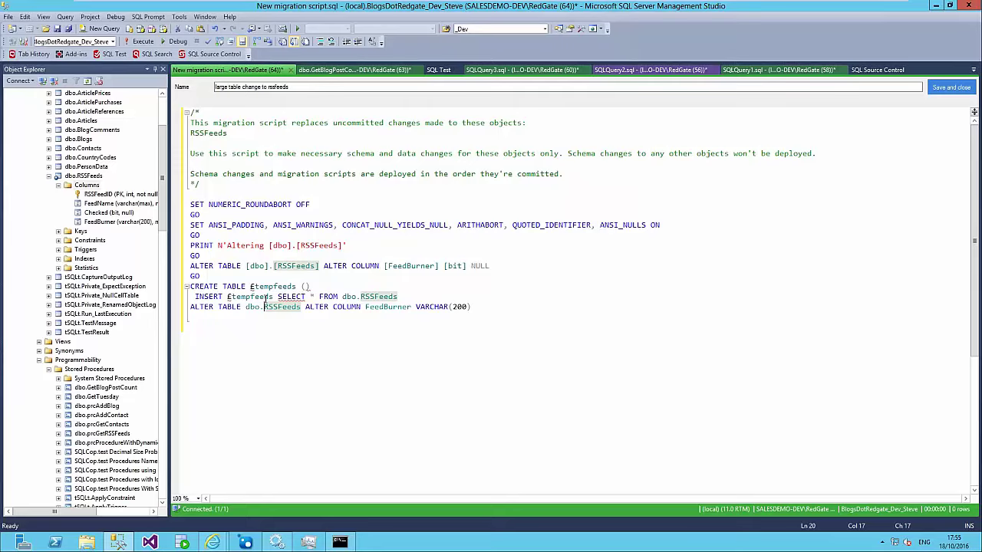
{"action": "left_click", "coordinate": [342, 297]}
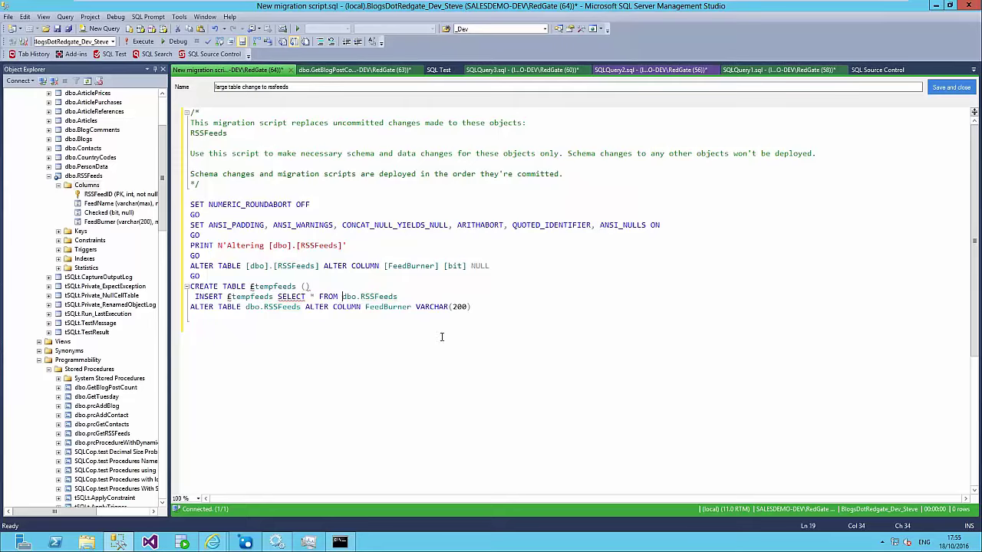
{"action": "left_click_drag", "start_coordinate": [501, 331], "coordinate": [190, 184]}
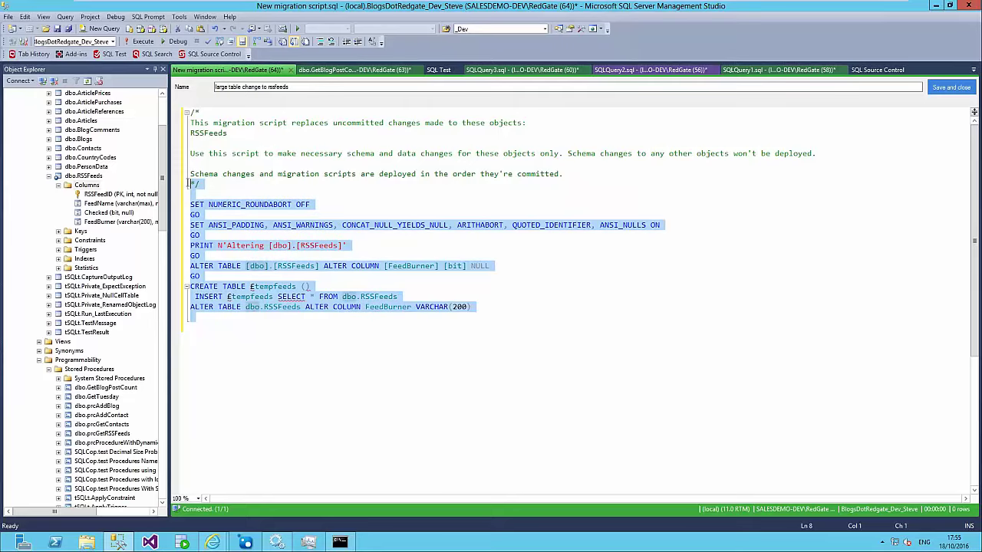
{"action": "left_click", "coordinate": [273, 226]}
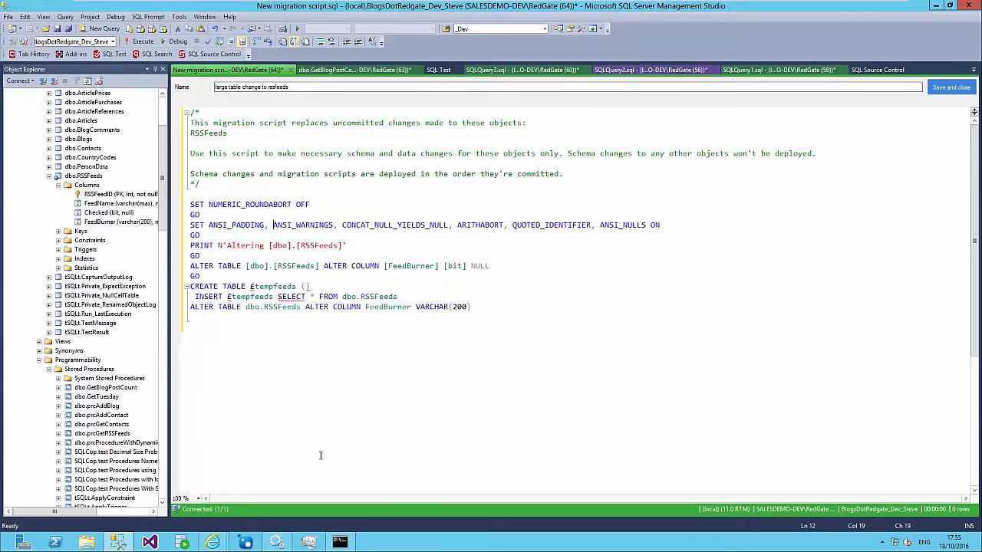
{"action": "left_click", "coordinate": [320, 375]}
{"action": "left_click_drag", "start_coordinate": [472, 307], "coordinate": [183, 268]}
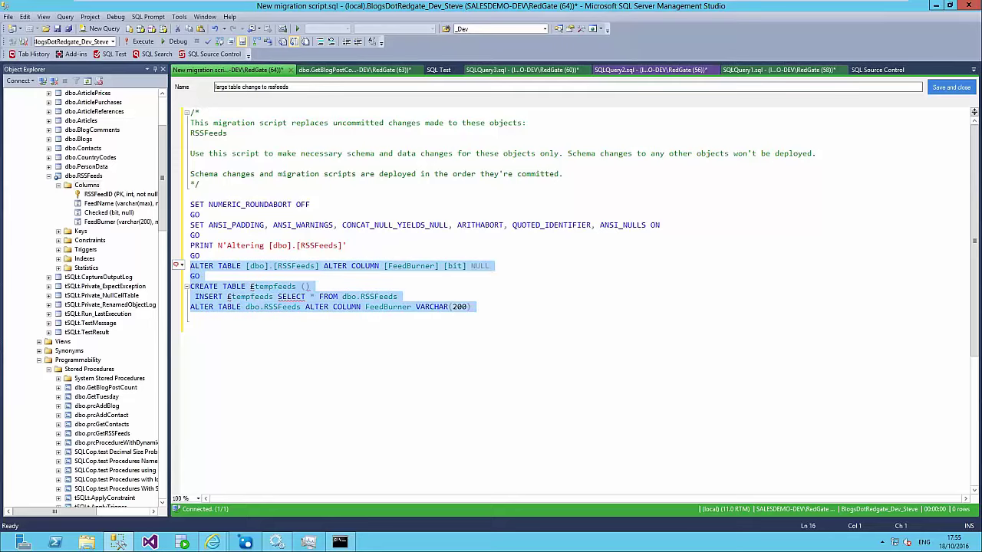
{"action": "left_click", "coordinate": [334, 306]}
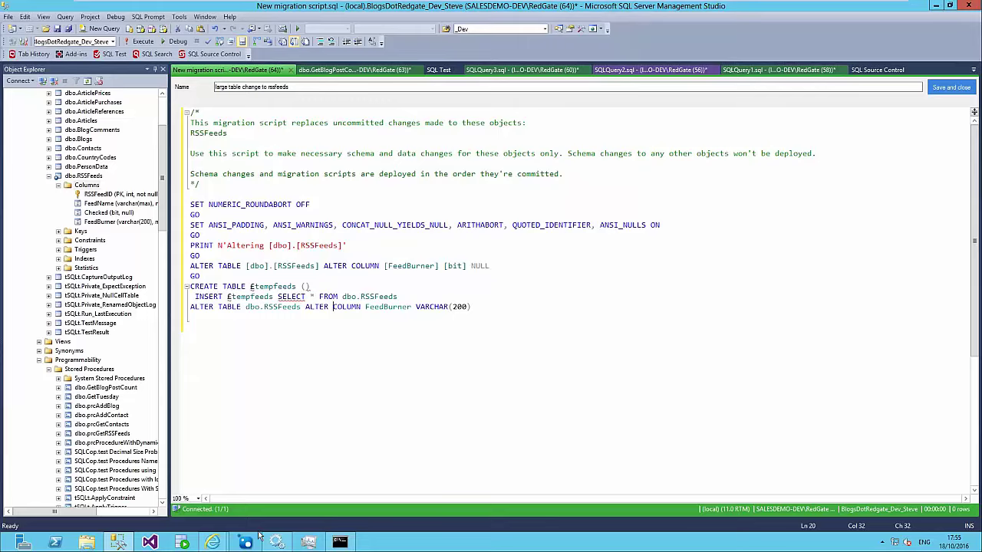
Switch to Octopus Deploy and review the Update.sql artifact from the BlogsDotRedGate 0.0.30 deployment to Integration.
{"action": "mouse_move", "coordinate": [151, 542]}
{"action": "mouse_move", "coordinate": [212, 542]}
{"action": "left_click", "coordinate": [345, 460]}
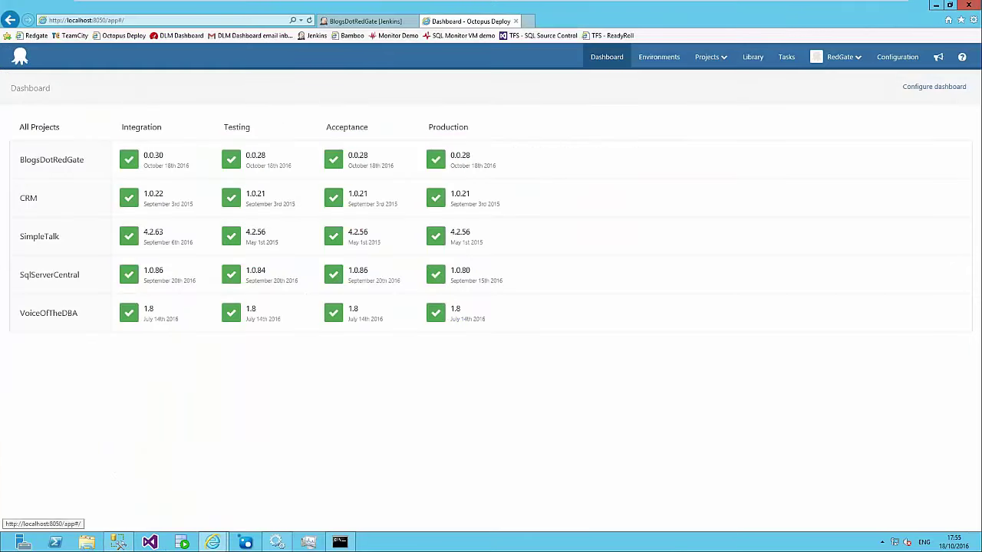
{"action": "left_click", "coordinate": [52, 163]}
{"action": "left_click", "coordinate": [258, 175]}
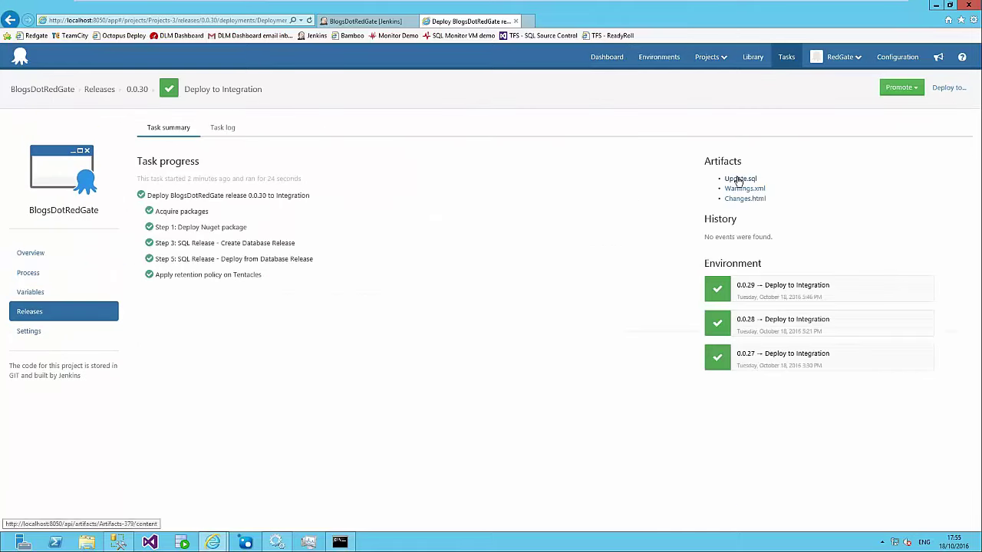
{"action": "left_click", "coordinate": [741, 179]}
{"action": "left_click", "coordinate": [617, 520]}
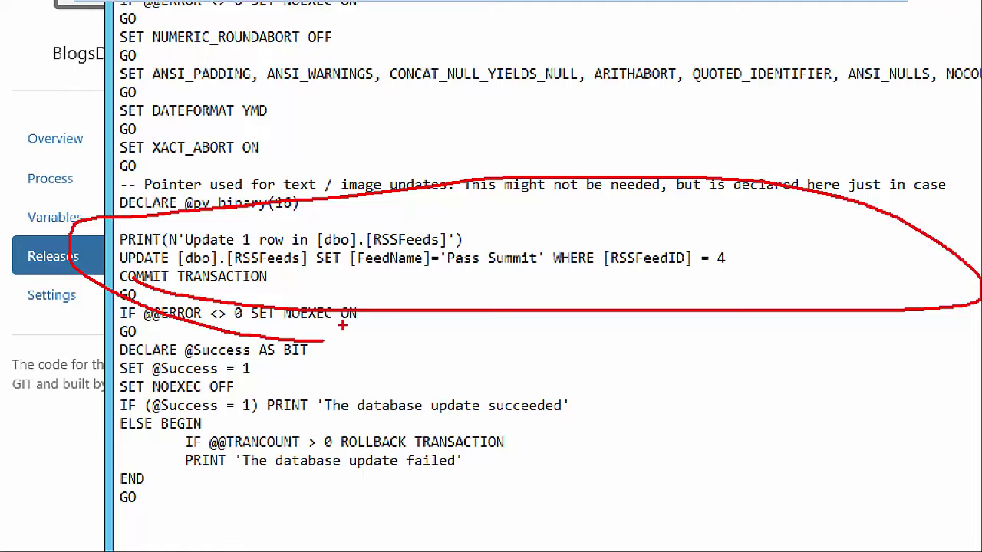
{"action": "left_click", "coordinate": [649, 36]}
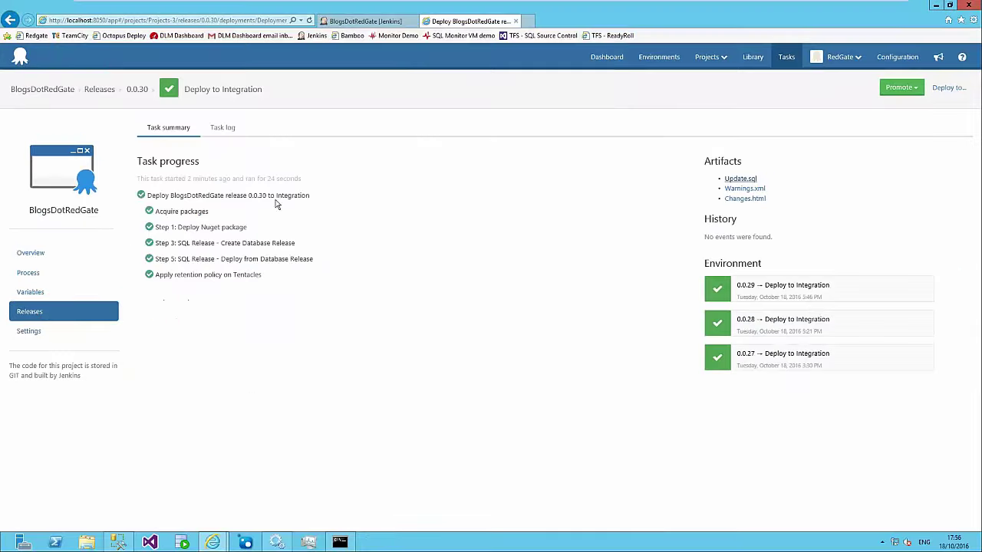
Switch to SQL Server Management Studio and run SELECT * FROM RSSFeeds in a new query against BlogsDotRedgate_Integration.
{"action": "left_click", "coordinate": [117, 542]}
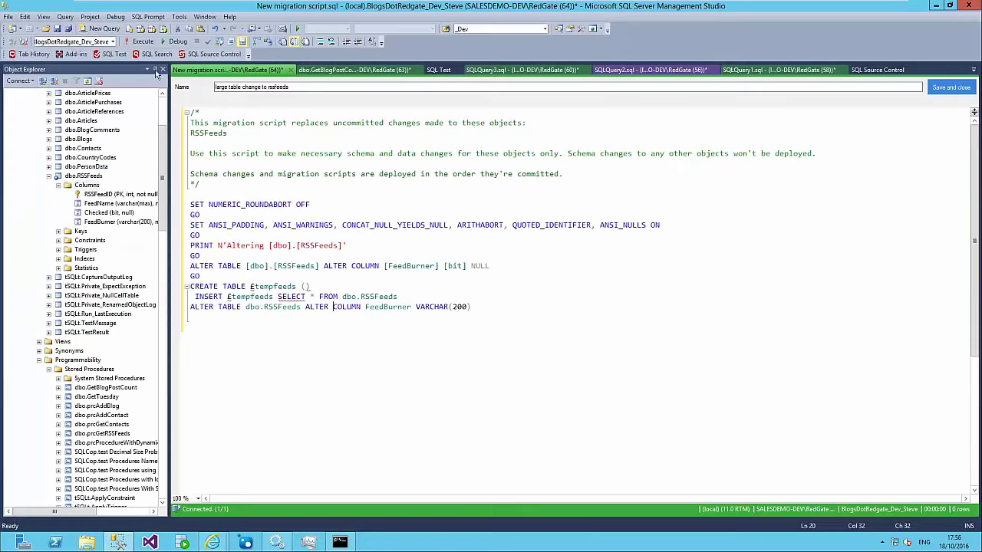
{"action": "left_click", "coordinate": [100, 28]}
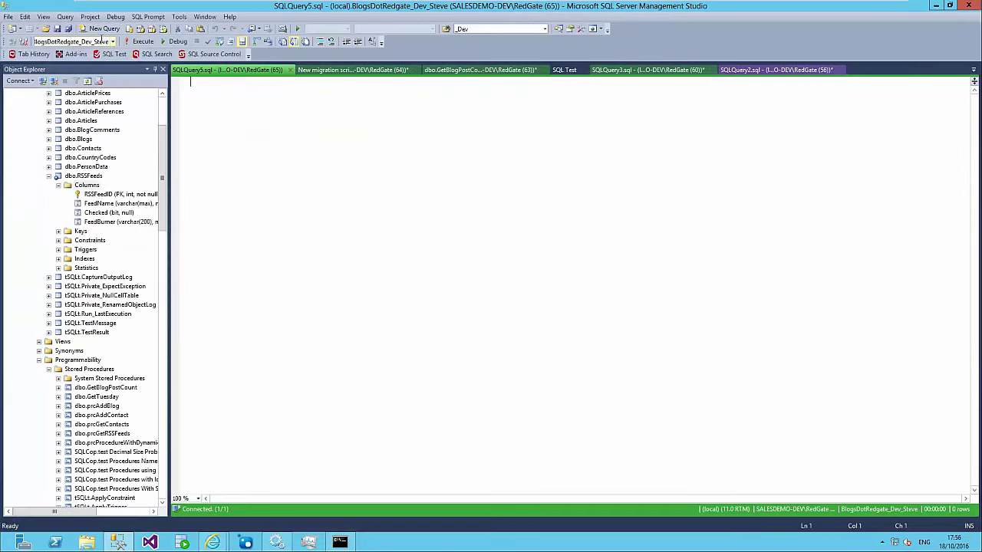
{"action": "left_click", "coordinate": [102, 40]}
{"action": "left_click", "coordinate": [112, 41]}
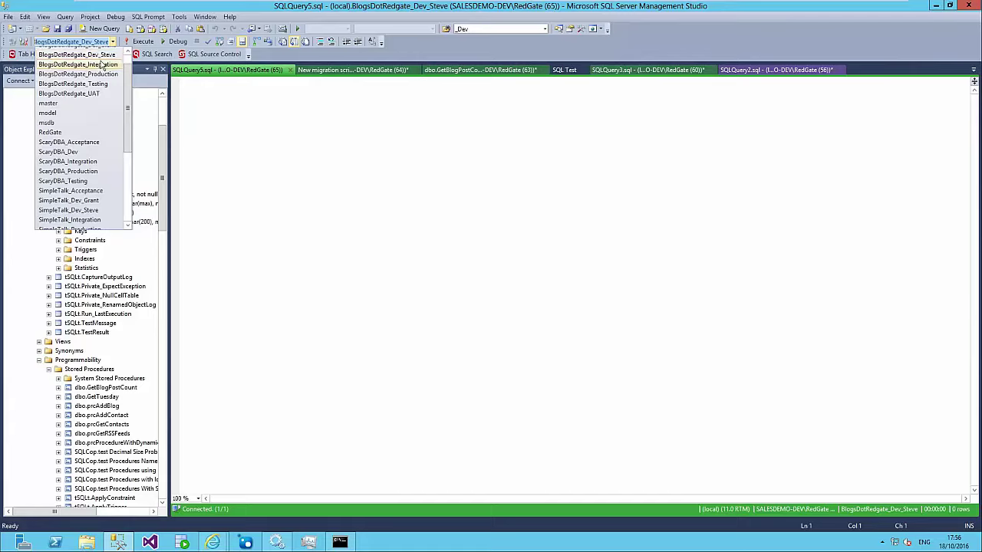
{"action": "left_click", "coordinate": [77, 66]}
{"action": "type", "text": "ssf"}
{"action": "key", "text": "Tab"}
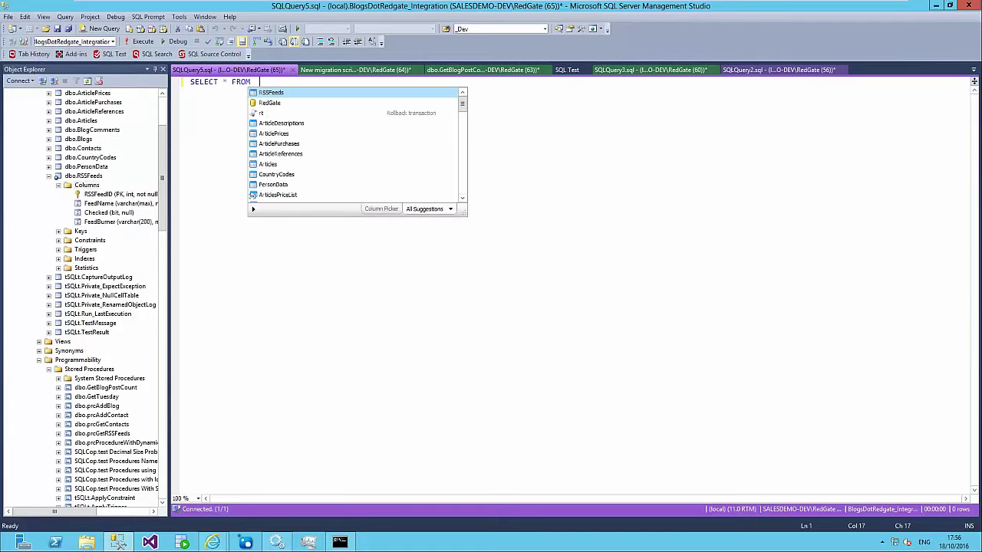
{"action": "key", "text": "Tab"}
{"action": "key", "text": "F5"}
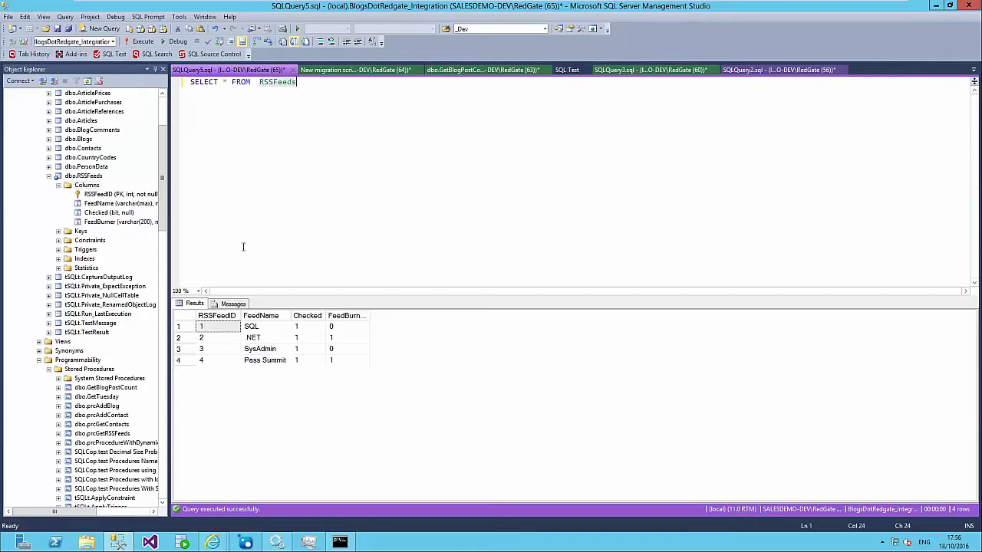
Examine the Pass Summit row in the Integration query results, marking it up on a magnified view.
{"action": "left_click", "coordinate": [267, 362]}
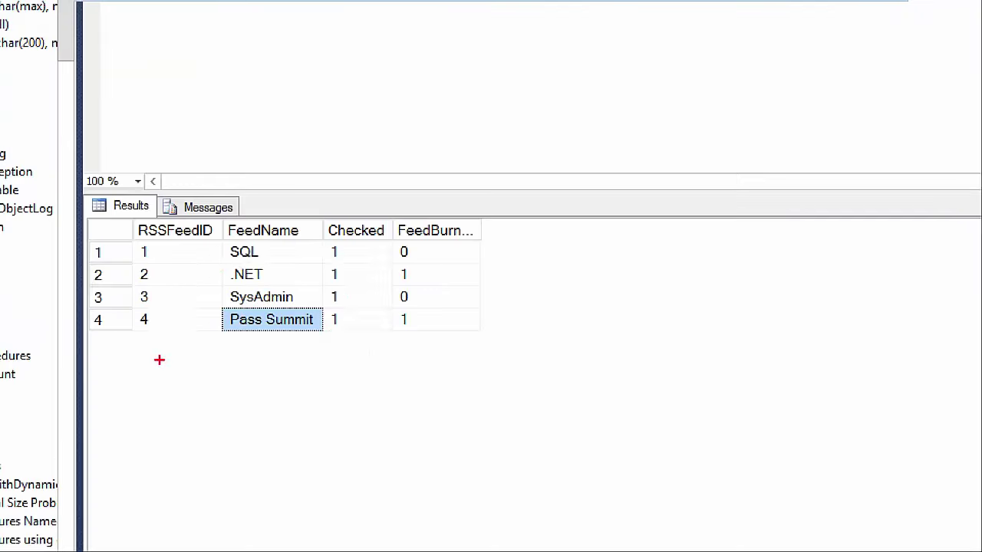
{"action": "left_click_drag", "start_coordinate": [208, 381], "coordinate": [245, 358]}
{"action": "key", "text": "Escape"}
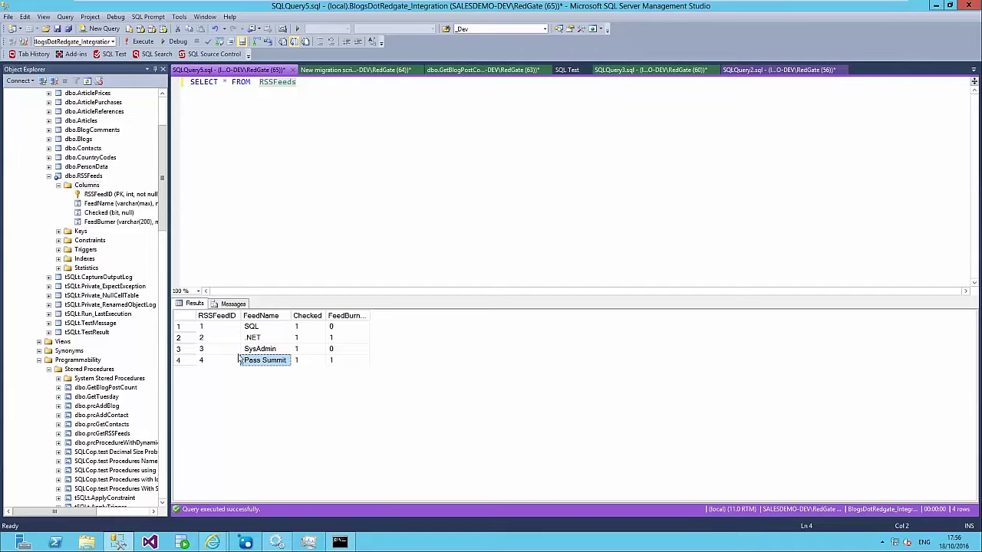
{"action": "key", "text": "ctrl+1"}
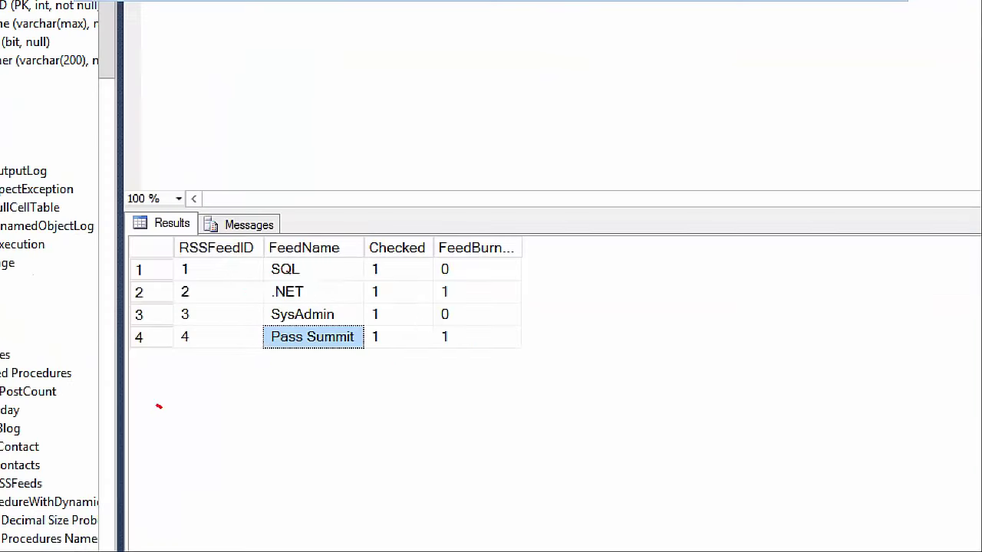
{"action": "mouse_move", "coordinate": [188, 394]}
{"action": "left_mouse_down"}
{"action": "mouse_move", "coordinate": [227, 356]}
{"action": "mouse_move", "coordinate": [316, 364]}
{"action": "left_mouse_up"}
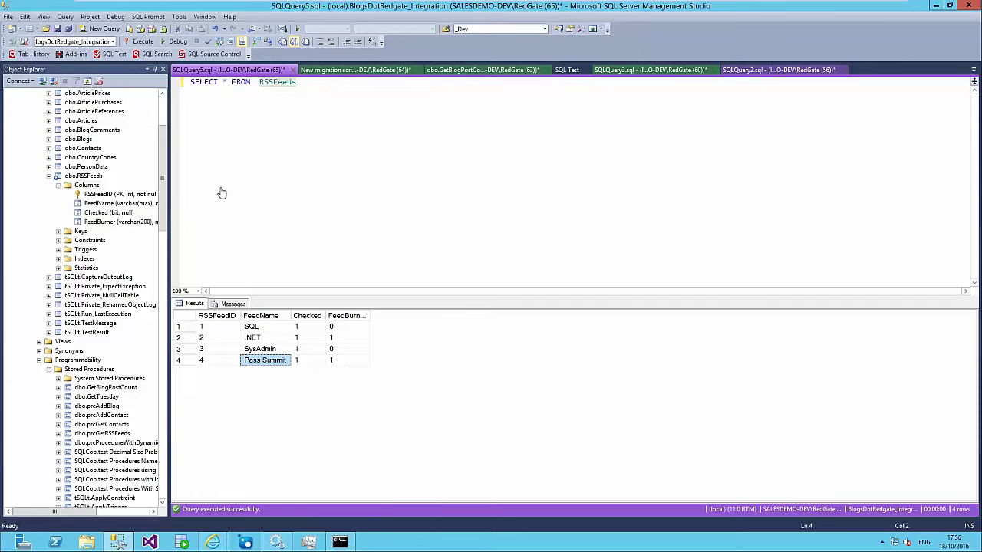
Run the RSSFeeds query against BlogsDotRedgate_Testing and highlight the FeedName values in its results.
{"action": "left_click", "coordinate": [112, 41]}
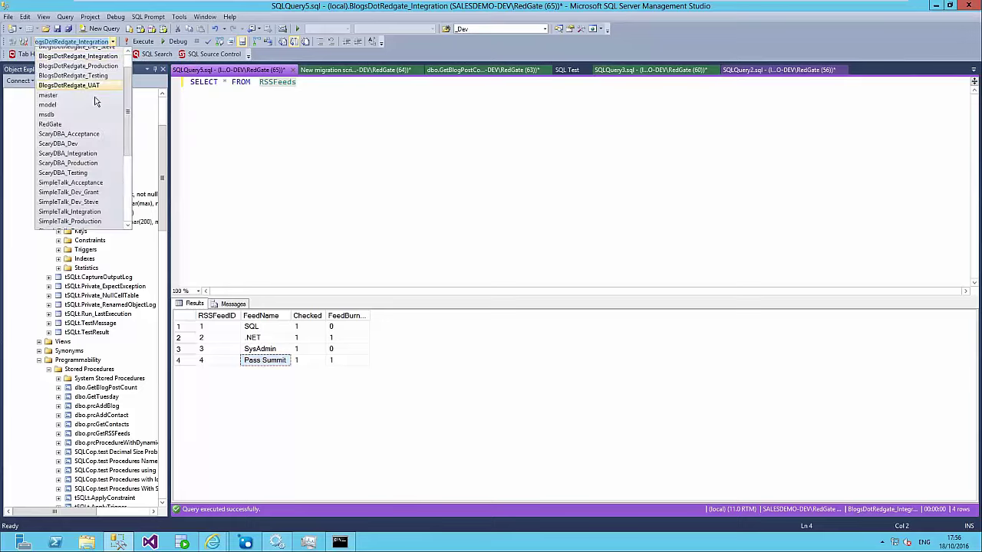
{"action": "left_click", "coordinate": [72, 77]}
{"action": "left_click", "coordinate": [141, 42]}
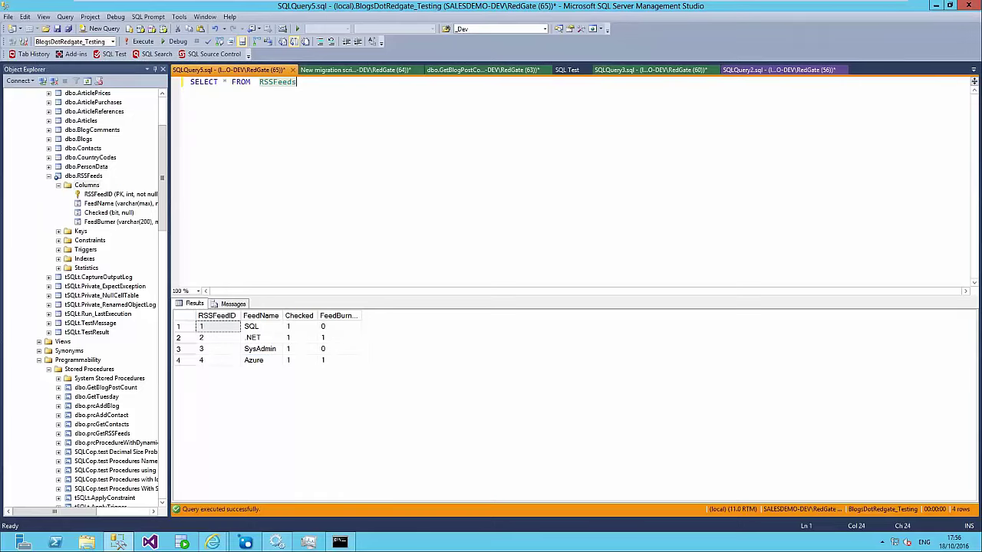
{"action": "left_click_drag", "start_coordinate": [261, 362], "coordinate": [262, 328]}
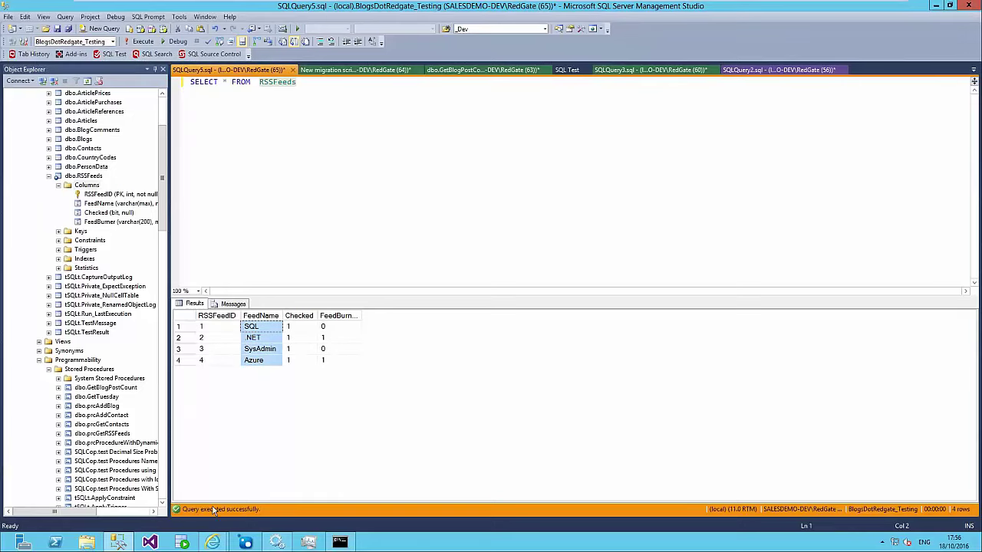
Switch to Octopus Deploy and promote BlogsDotRedGate release 0.0.30 to Testing, starting the deployment immediately.
{"action": "mouse_move", "coordinate": [212, 542]}
{"action": "left_click", "coordinate": [291, 487]}
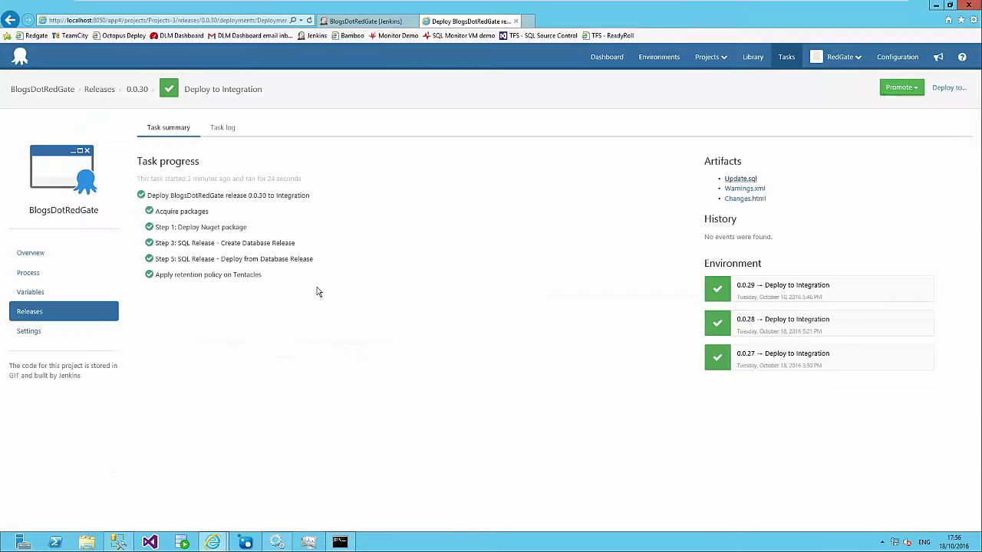
{"action": "left_click", "coordinate": [896, 91]}
{"action": "left_click", "coordinate": [902, 123]}
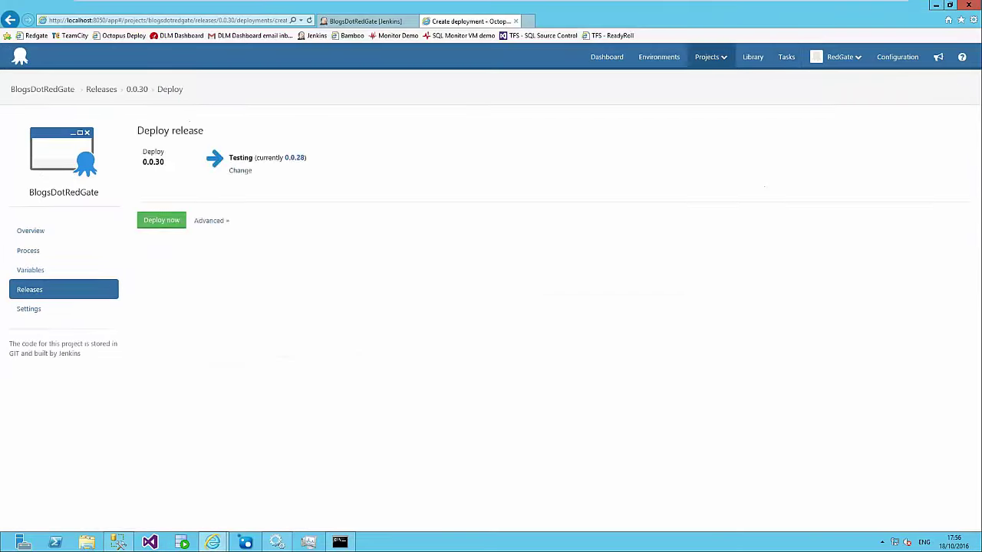
{"action": "left_click", "coordinate": [146, 224]}
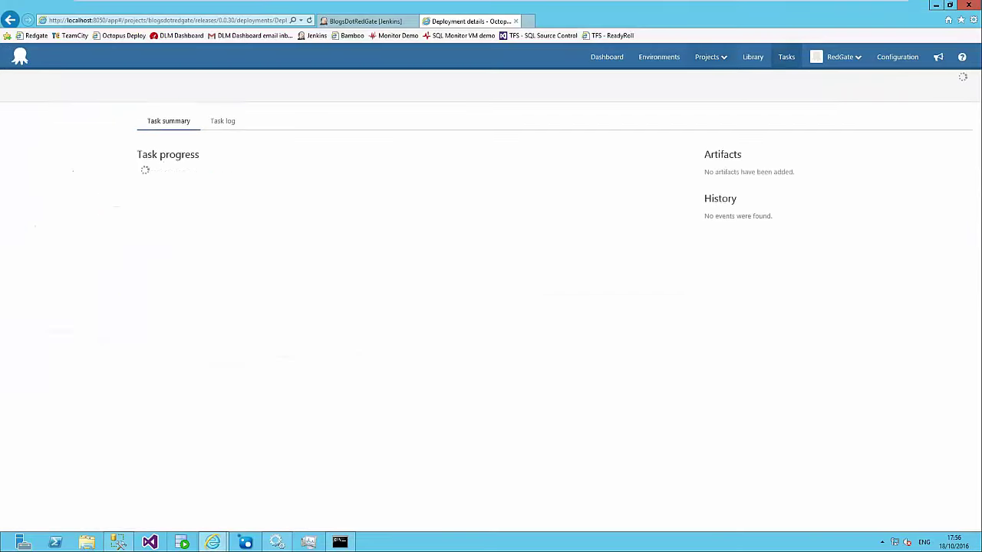
Return to SQL Server Management Studio and rerun the RSSFeeds query on BlogsDotRedgate_Testing repeatedly while the deployment runs.
{"action": "left_click", "coordinate": [121, 544]}
{"action": "left_click", "coordinate": [142, 43]}
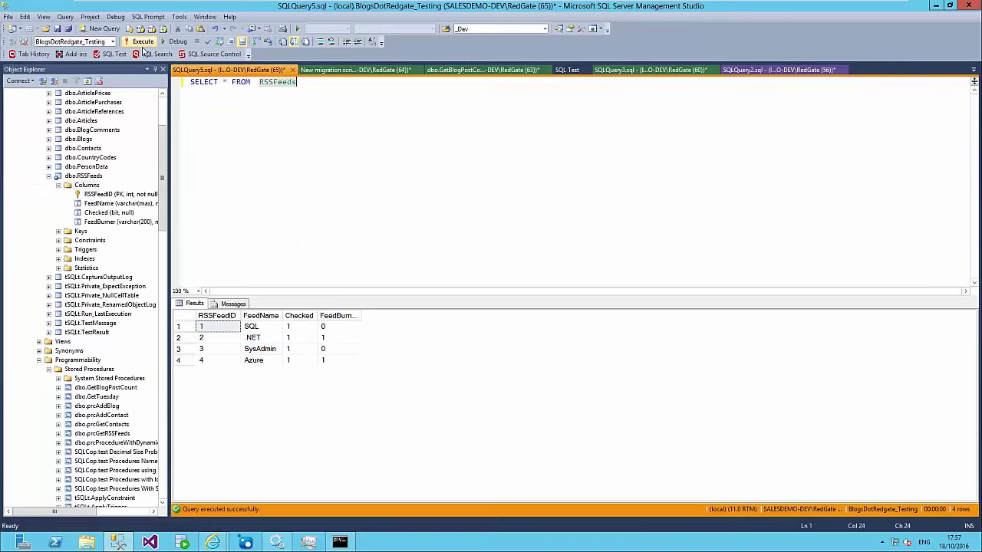
{"action": "left_click", "coordinate": [141, 47]}
{"action": "left_click", "coordinate": [141, 43]}
{"action": "left_click", "coordinate": [142, 43]}
{"action": "left_click", "coordinate": [141, 43]}
{"action": "left_click", "coordinate": [142, 43]}
{"action": "left_click", "coordinate": [142, 43]}
{"action": "left_click", "coordinate": [142, 44]}
{"action": "left_click", "coordinate": [142, 44]}
{"action": "left_click", "coordinate": [141, 44]}
{"action": "left_click", "coordinate": [142, 44]}
{"action": "left_click", "coordinate": [142, 44]}
{"action": "left_click", "coordinate": [142, 44]}
{"action": "left_click", "coordinate": [142, 44]}
{"action": "left_click", "coordinate": [142, 44]}
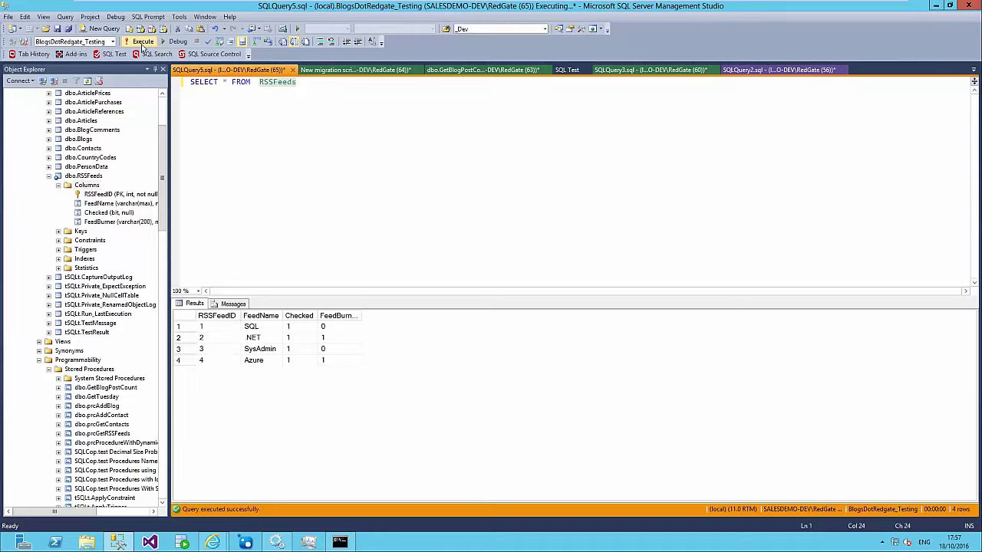
{"action": "left_click", "coordinate": [142, 43]}
{"action": "left_click", "coordinate": [142, 44]}
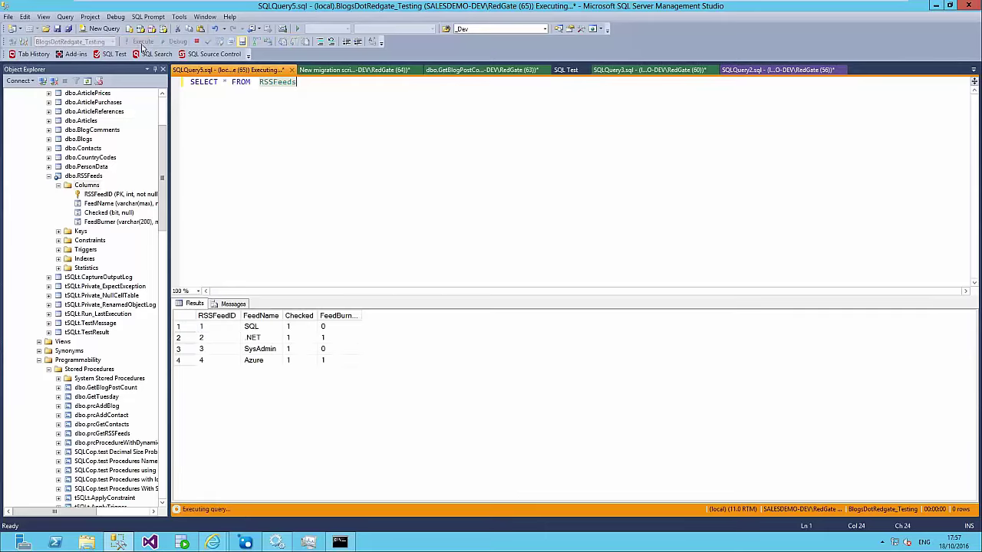
{"action": "left_click", "coordinate": [142, 44]}
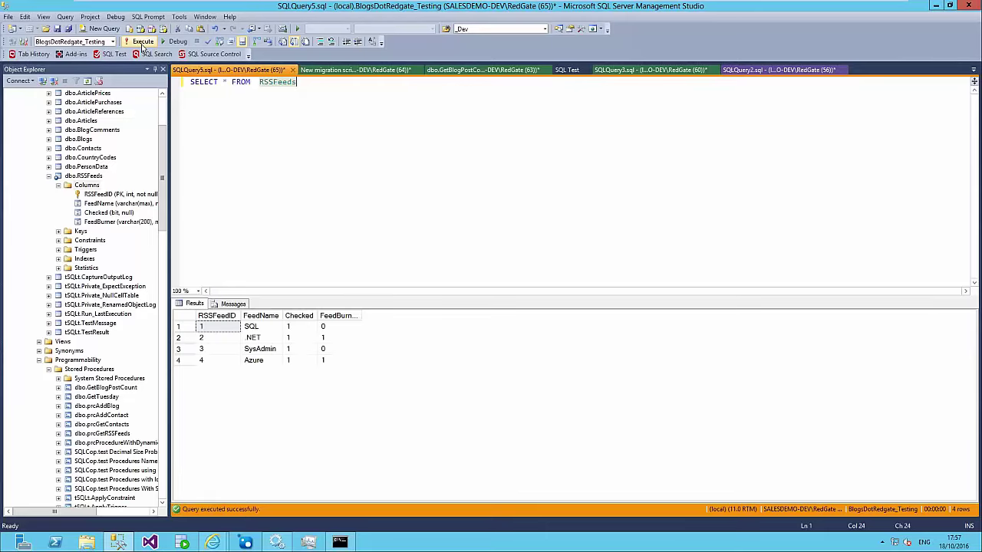
{"action": "left_click", "coordinate": [142, 43]}
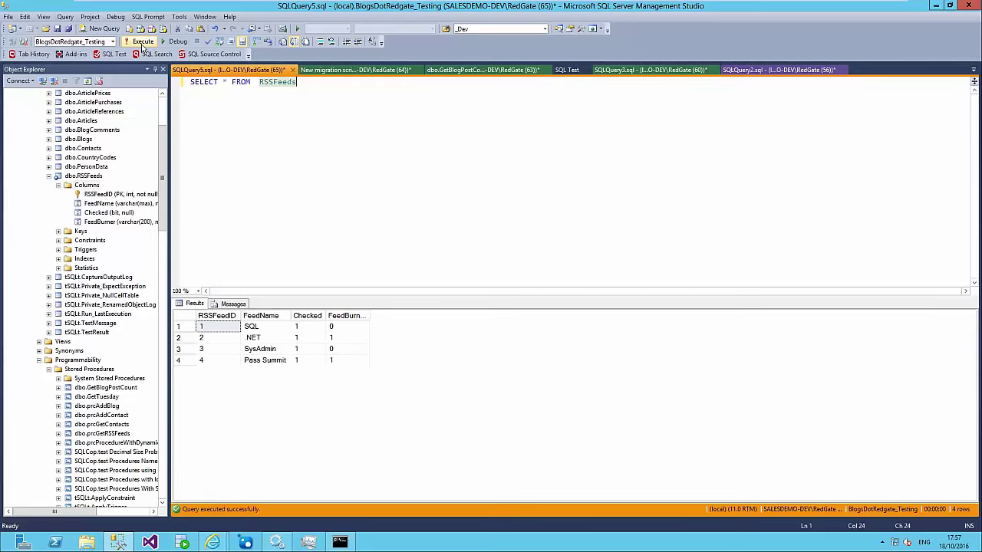
{"action": "left_click", "coordinate": [142, 44]}
Examine the Testing results, highlighting the Pass Summit row and the FeedName, Checked and FeedBurner values.
{"action": "left_click_drag", "start_coordinate": [265, 360], "coordinate": [300, 366]}
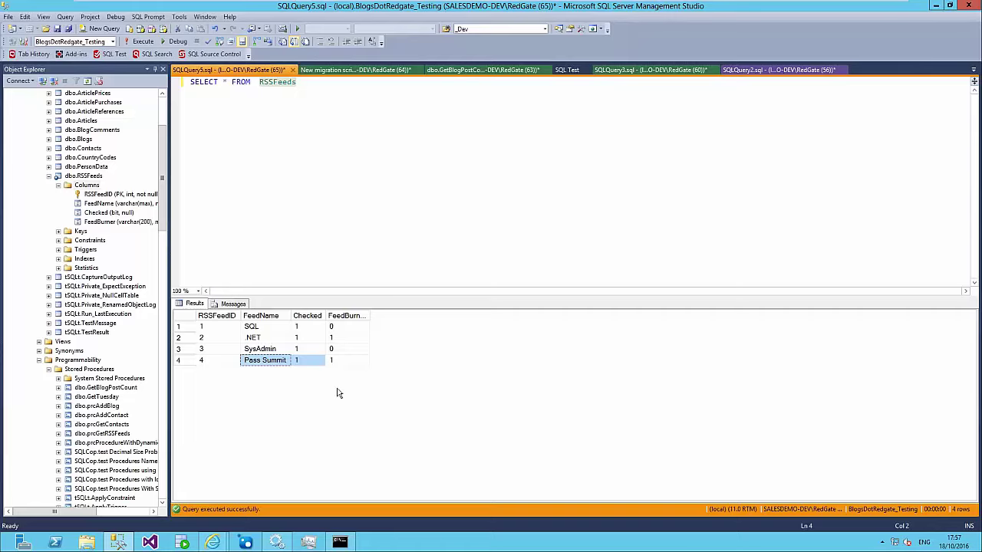
{"action": "left_click", "coordinate": [340, 361]}
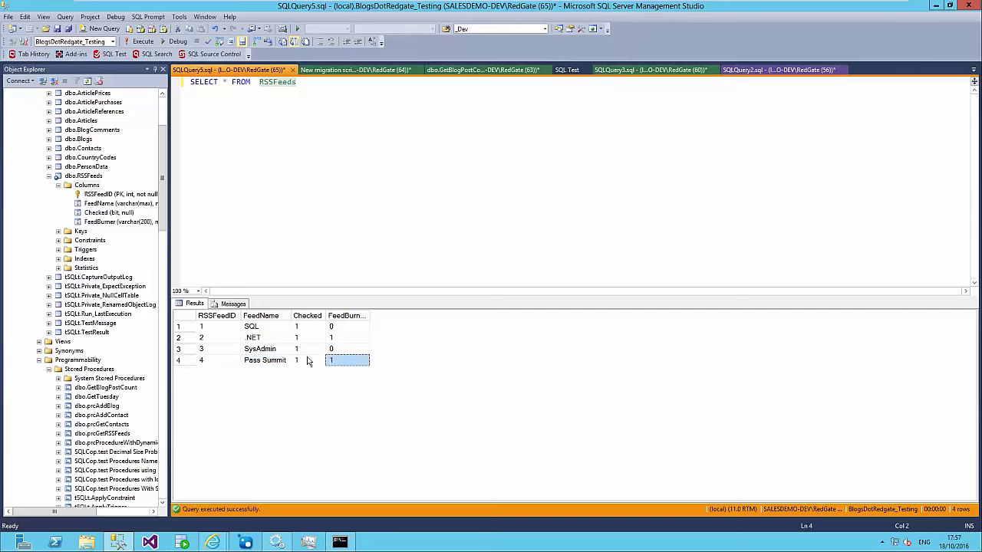
{"action": "left_click_drag", "start_coordinate": [307, 362], "coordinate": [244, 328]}
Switch to Octopus Deploy and open the deployment of release 0.0.30 to Acceptance from the BlogsDotRedGate project overview.
{"action": "left_click", "coordinate": [212, 543]}
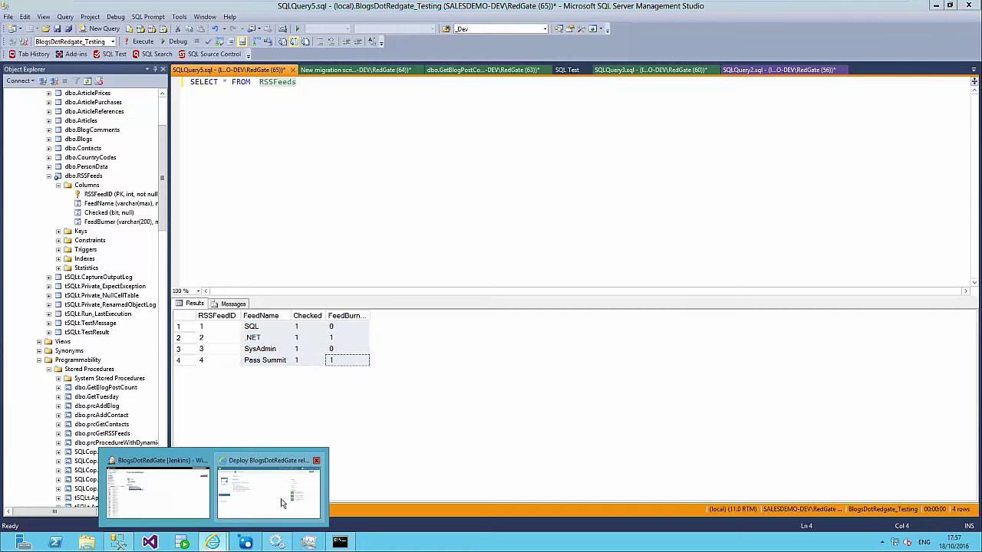
{"action": "left_click", "coordinate": [281, 503]}
{"action": "left_click", "coordinate": [57, 89]}
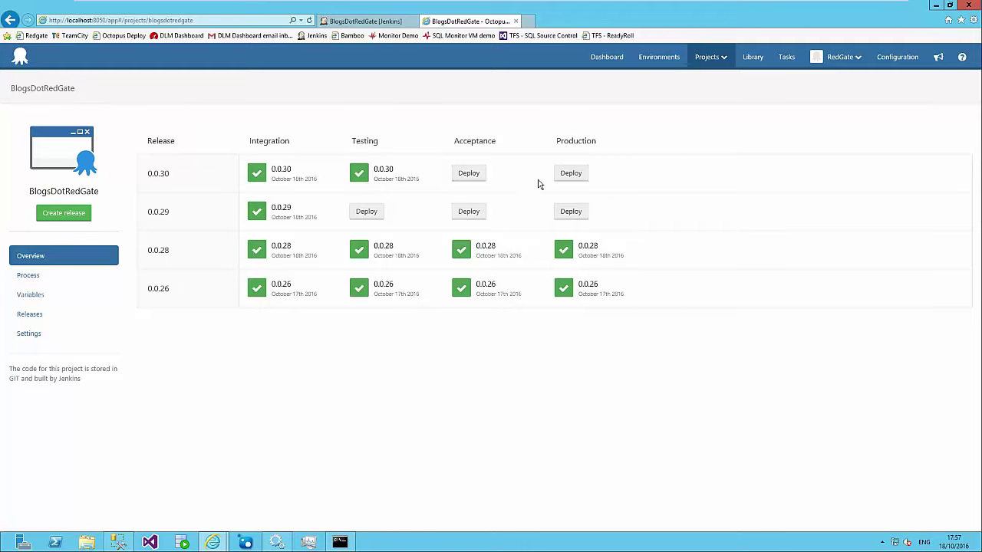
{"action": "left_click", "coordinate": [466, 174]}
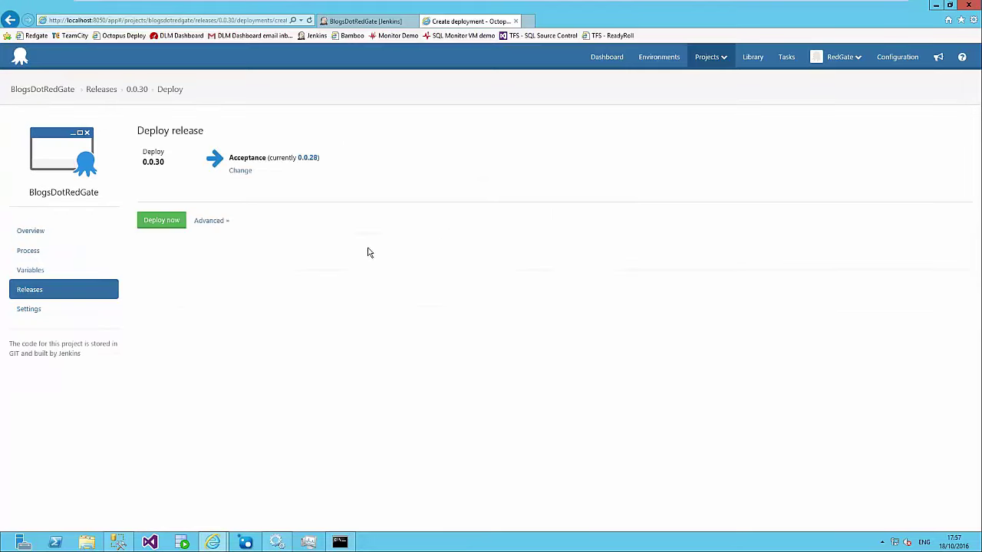